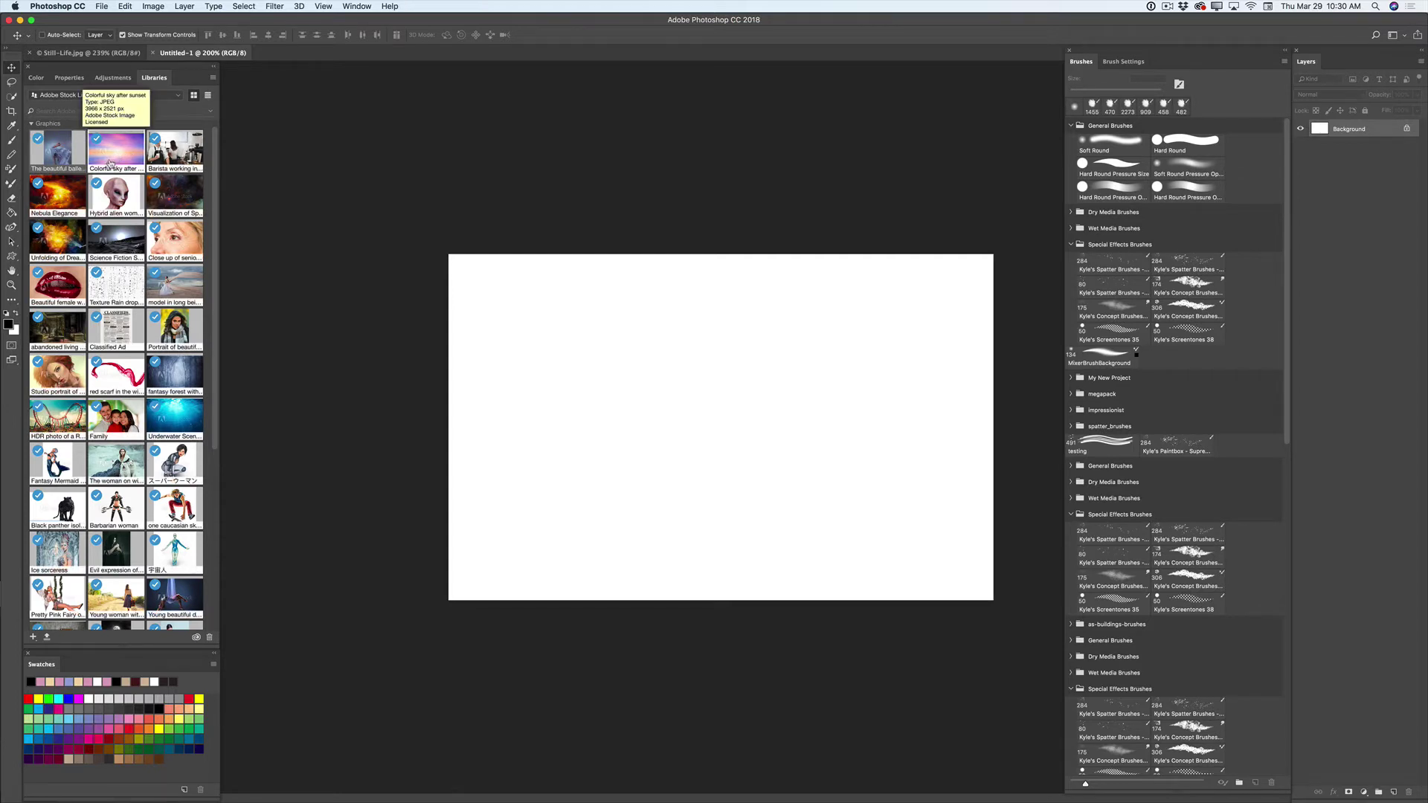
# Step: Open the Colorful sky after sunset stock image from the library as its own document
pyautogui.doubleClick(113, 161)
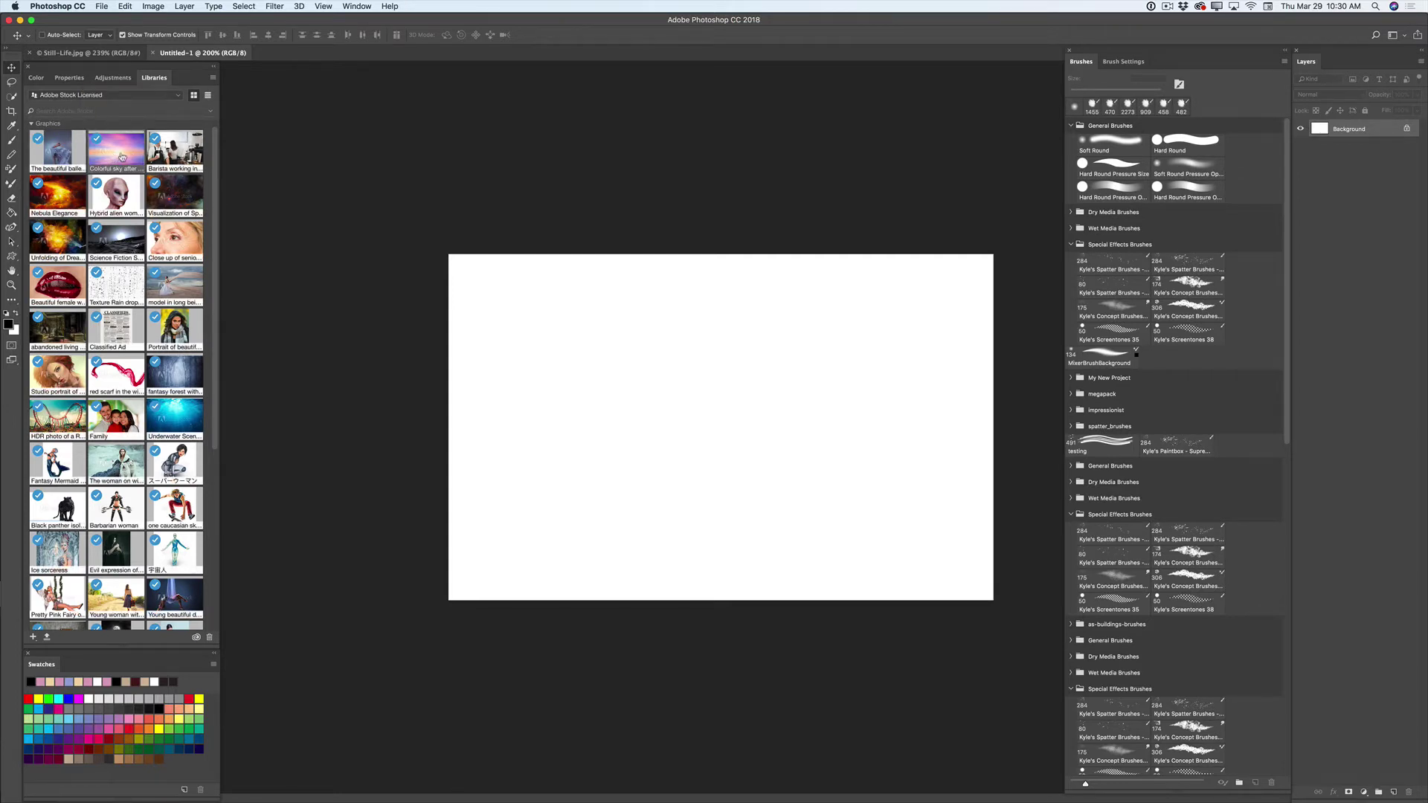
pyautogui.press('z')
pyautogui.moveTo(644, 409)
pyautogui.mouseDown()
pyautogui.moveTo(609, 399)
pyautogui.moveTo(638, 404)
pyautogui.mouseUp()
pyautogui.click(10, 68)
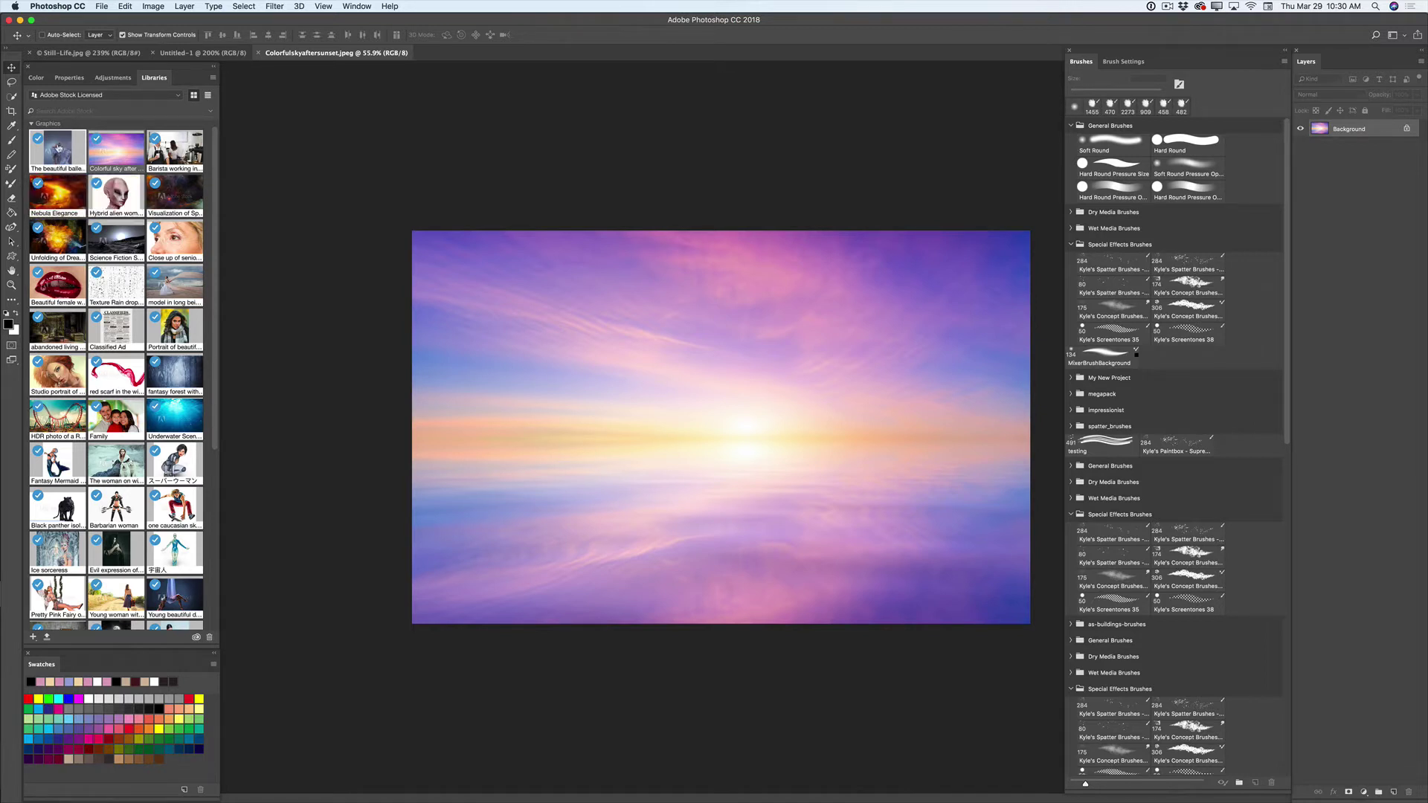
# Step: Place the ballerina stock image from the library over the bright sun area of the sky and commit it
pyautogui.moveTo(54, 150); pyautogui.dragTo(781, 421)
pyautogui.moveTo(652, 222); pyautogui.dragTo(759, 341)
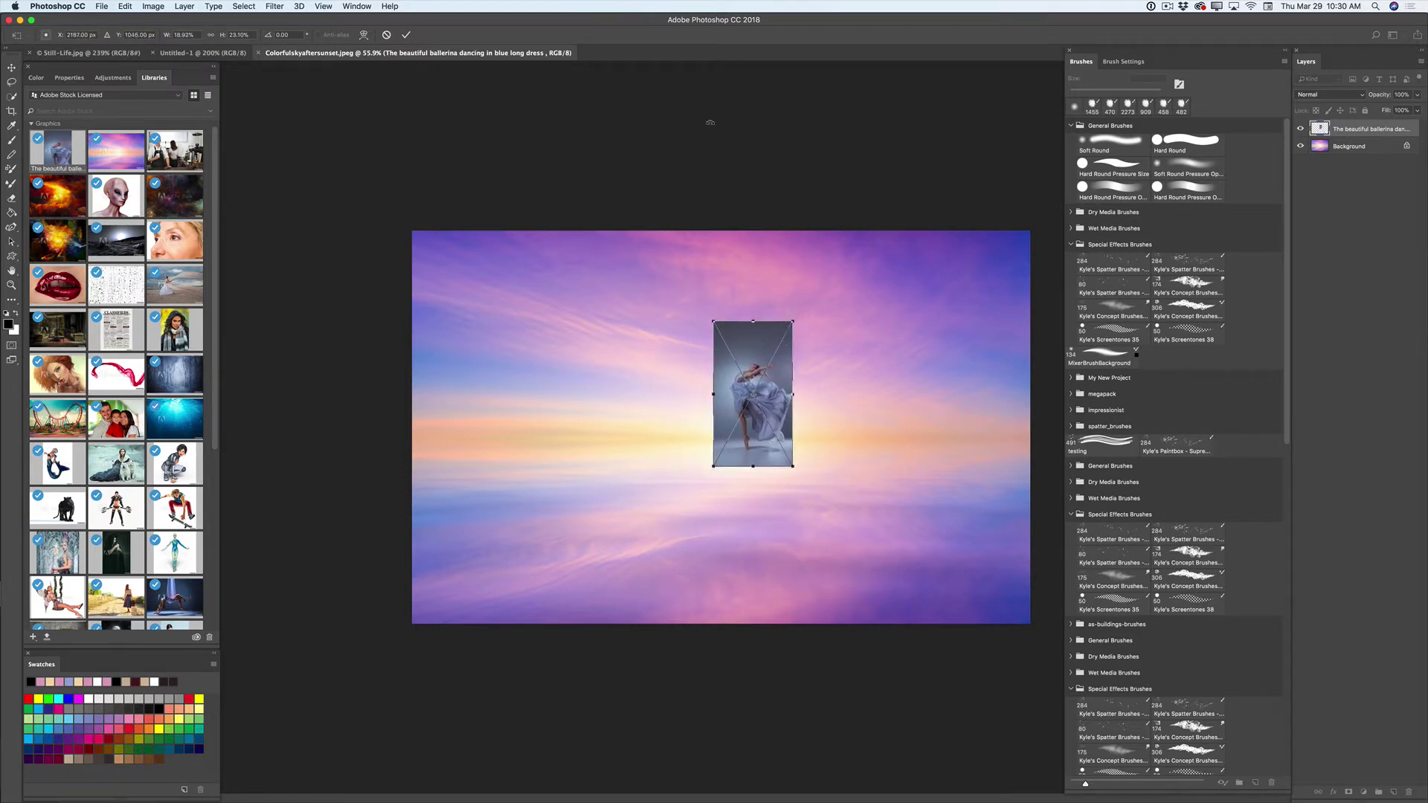
pyautogui.click(406, 35)
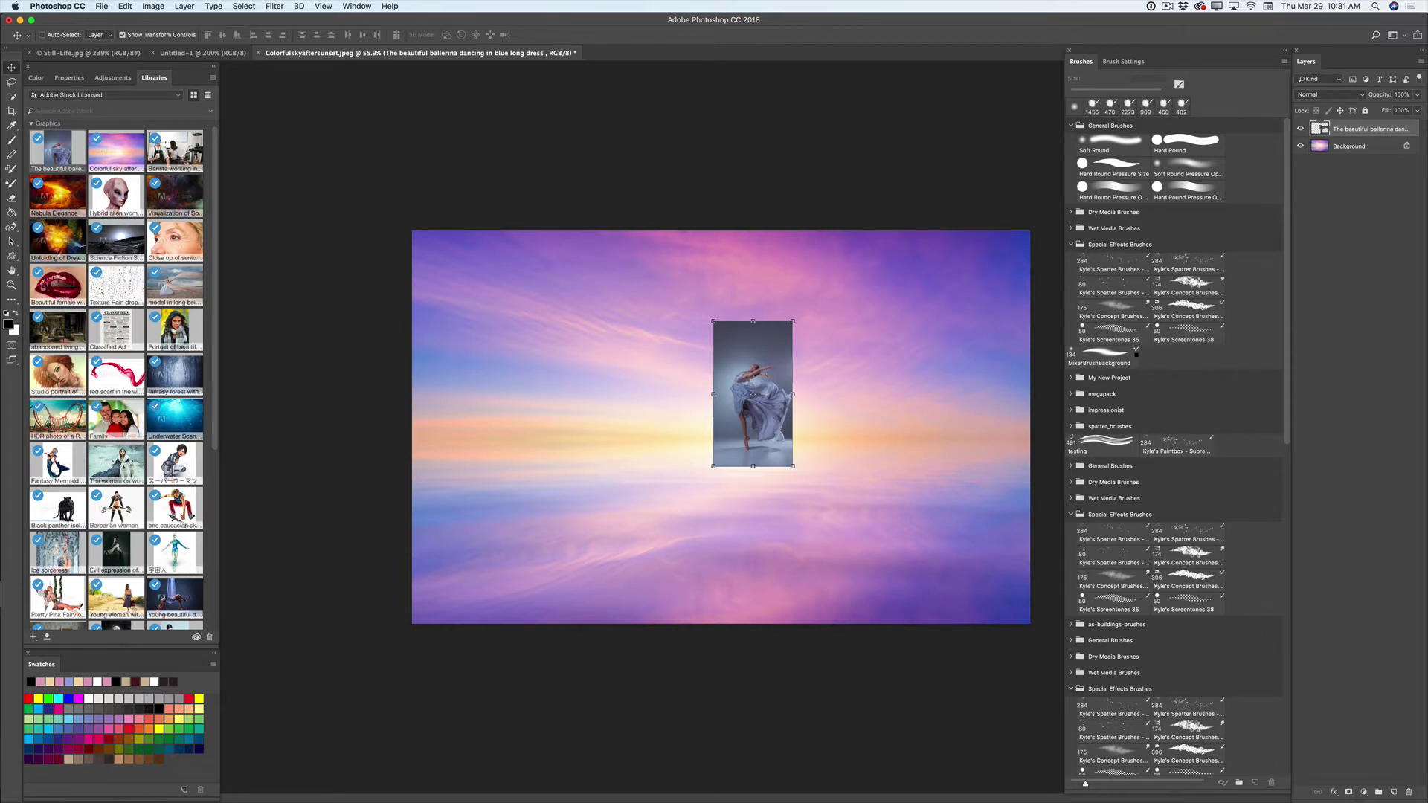
# Step: Select the ballerina as the subject and open the selection in Select and Mask with a close view for edge refinement
pyautogui.click(11, 97)
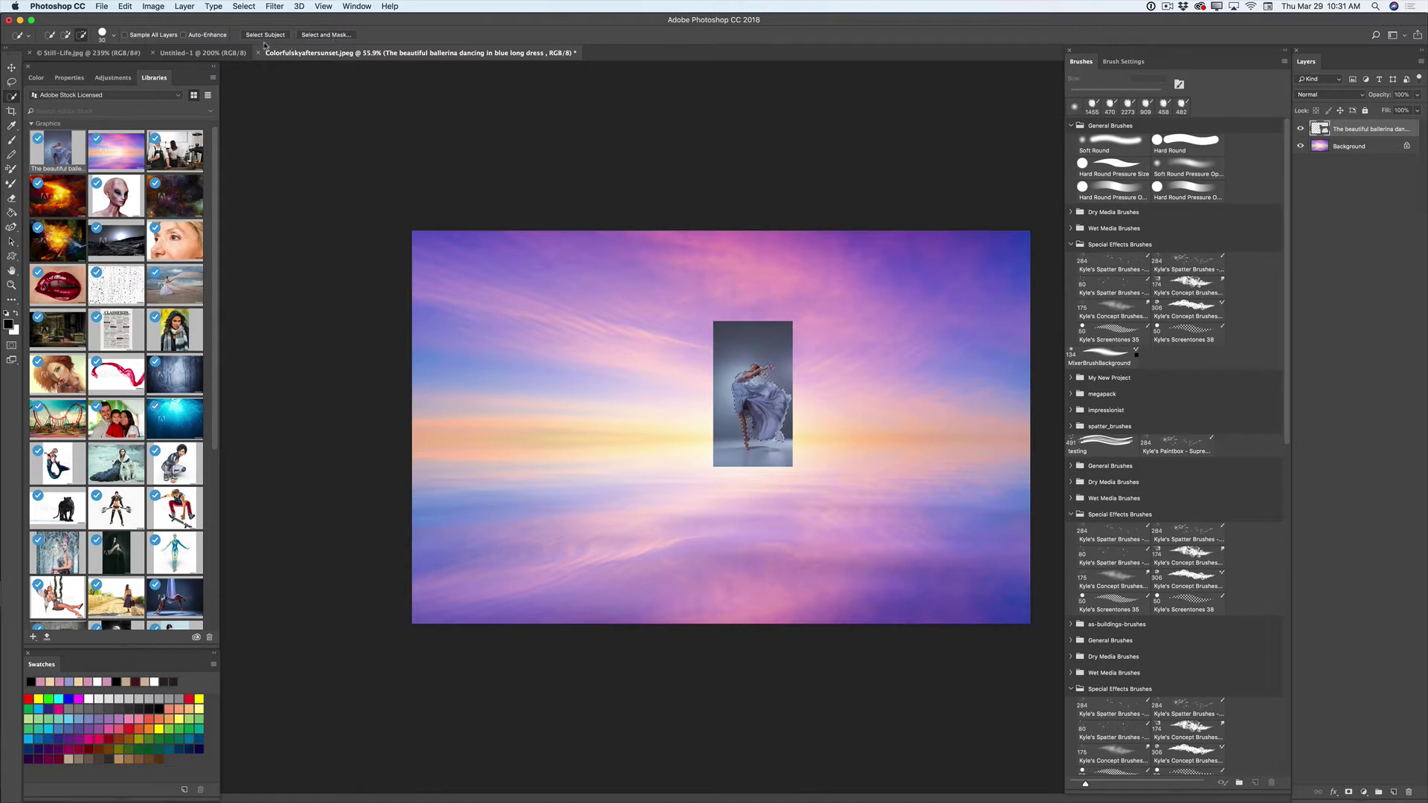
pyautogui.click(328, 35)
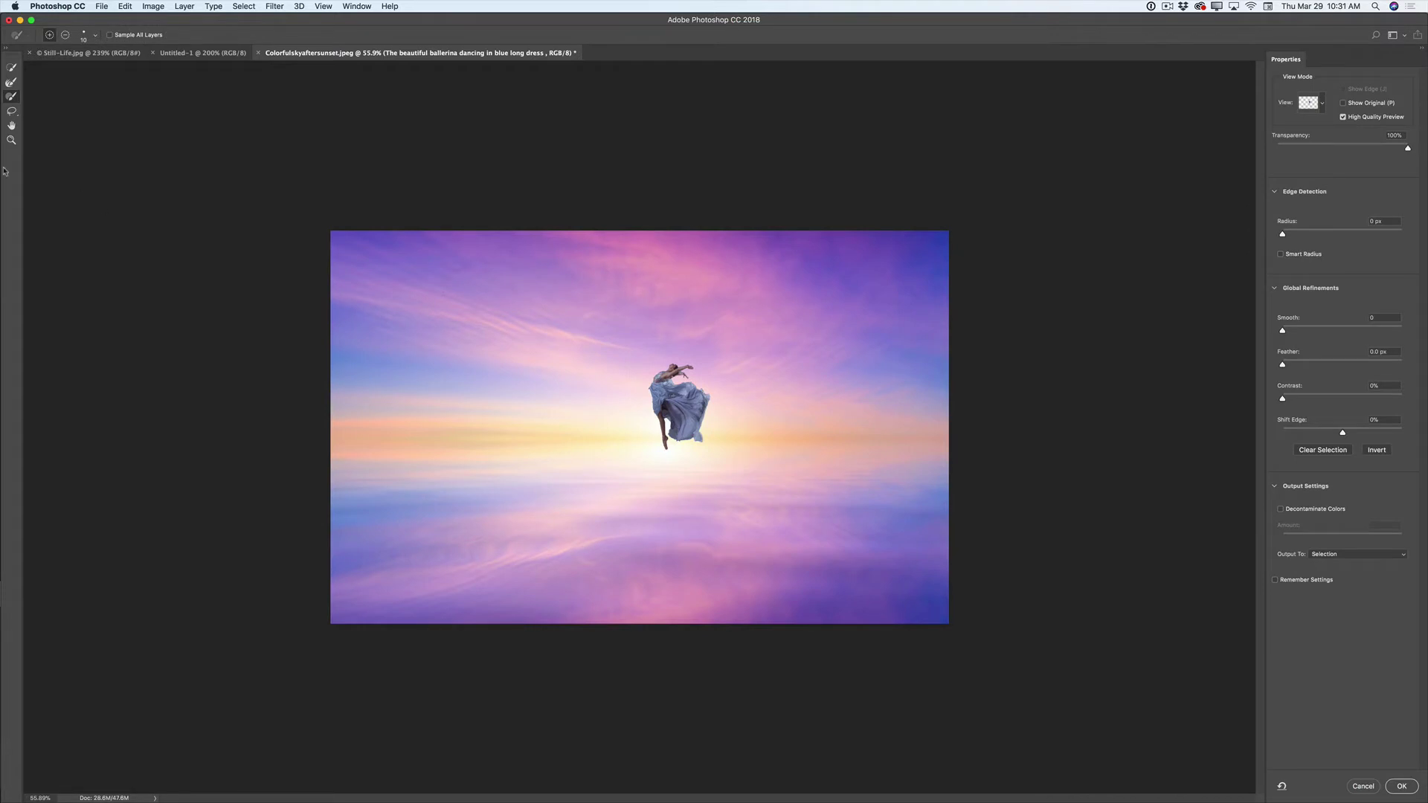
pyautogui.click(11, 140)
pyautogui.moveTo(685, 385); pyautogui.dragTo(748, 378)
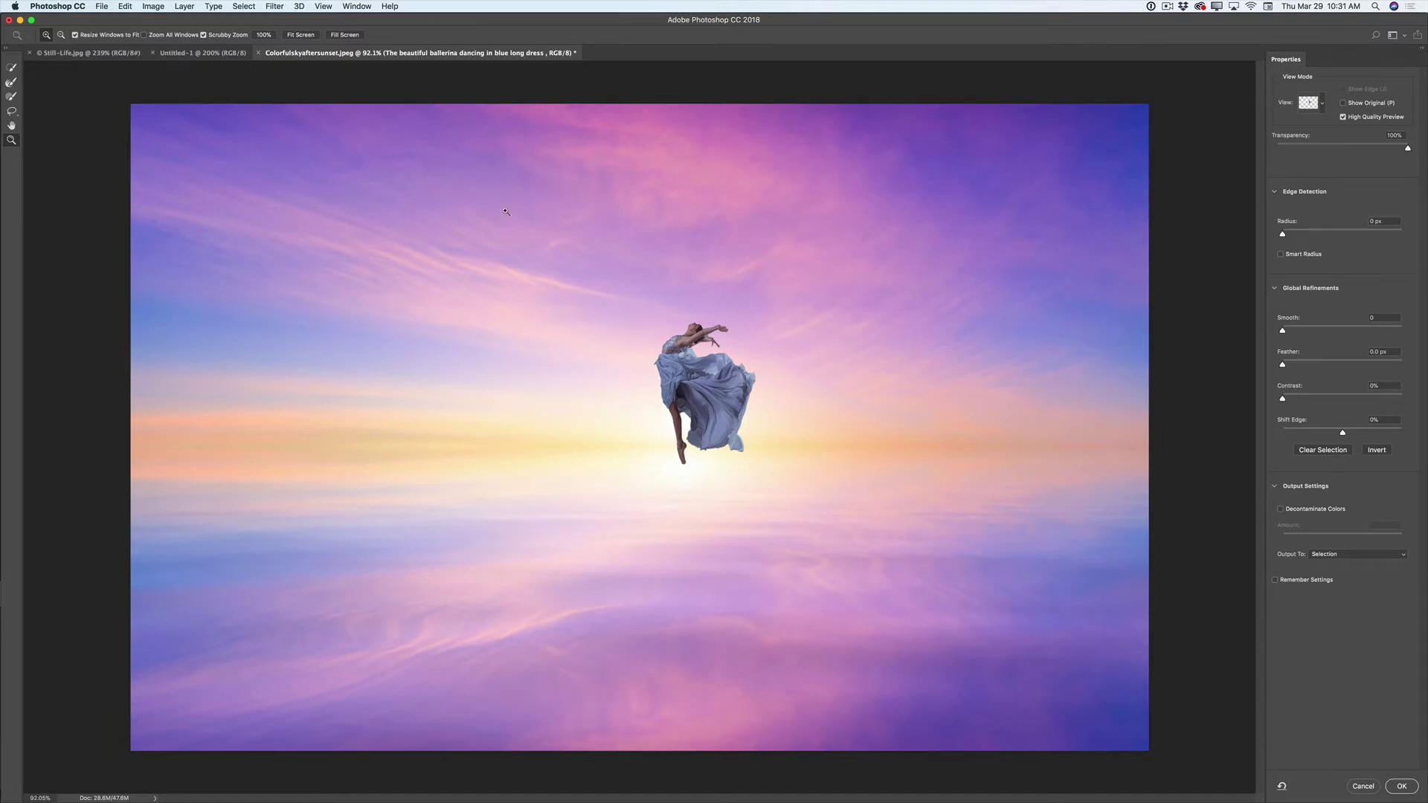
pyautogui.click(11, 96)
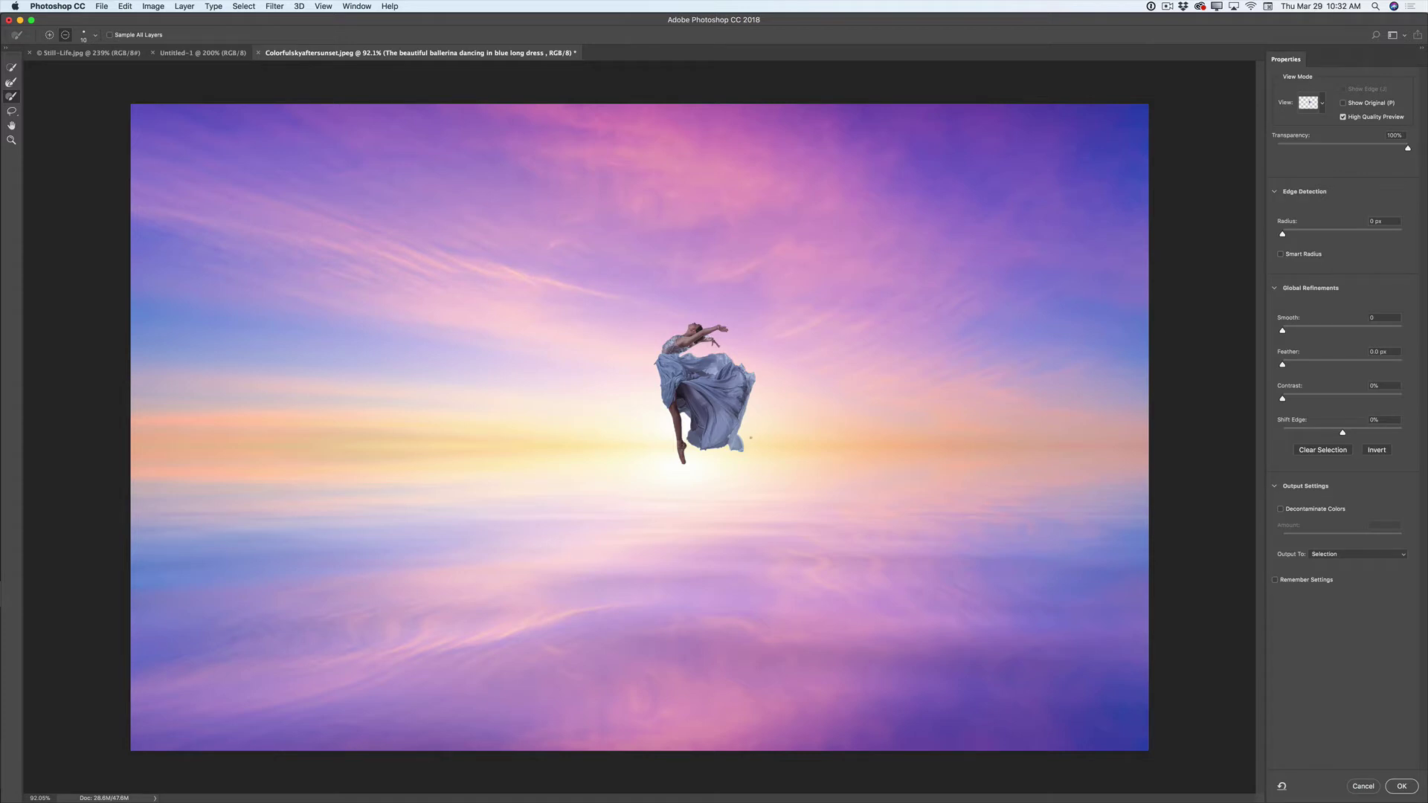
# Step: Output the ballerina selection to a New Layer with Layer Mask
pyautogui.click(1325, 552)
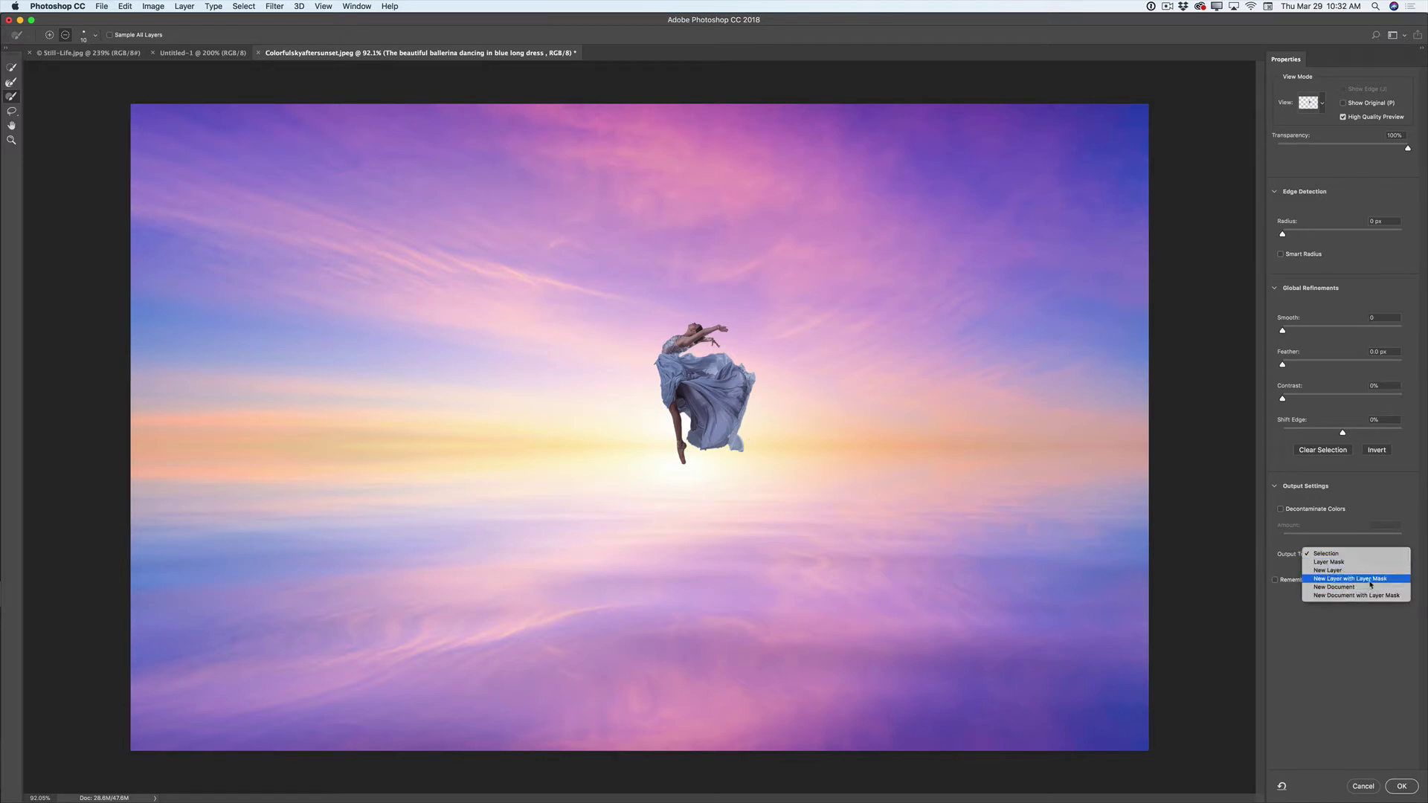
pyautogui.click(1374, 579)
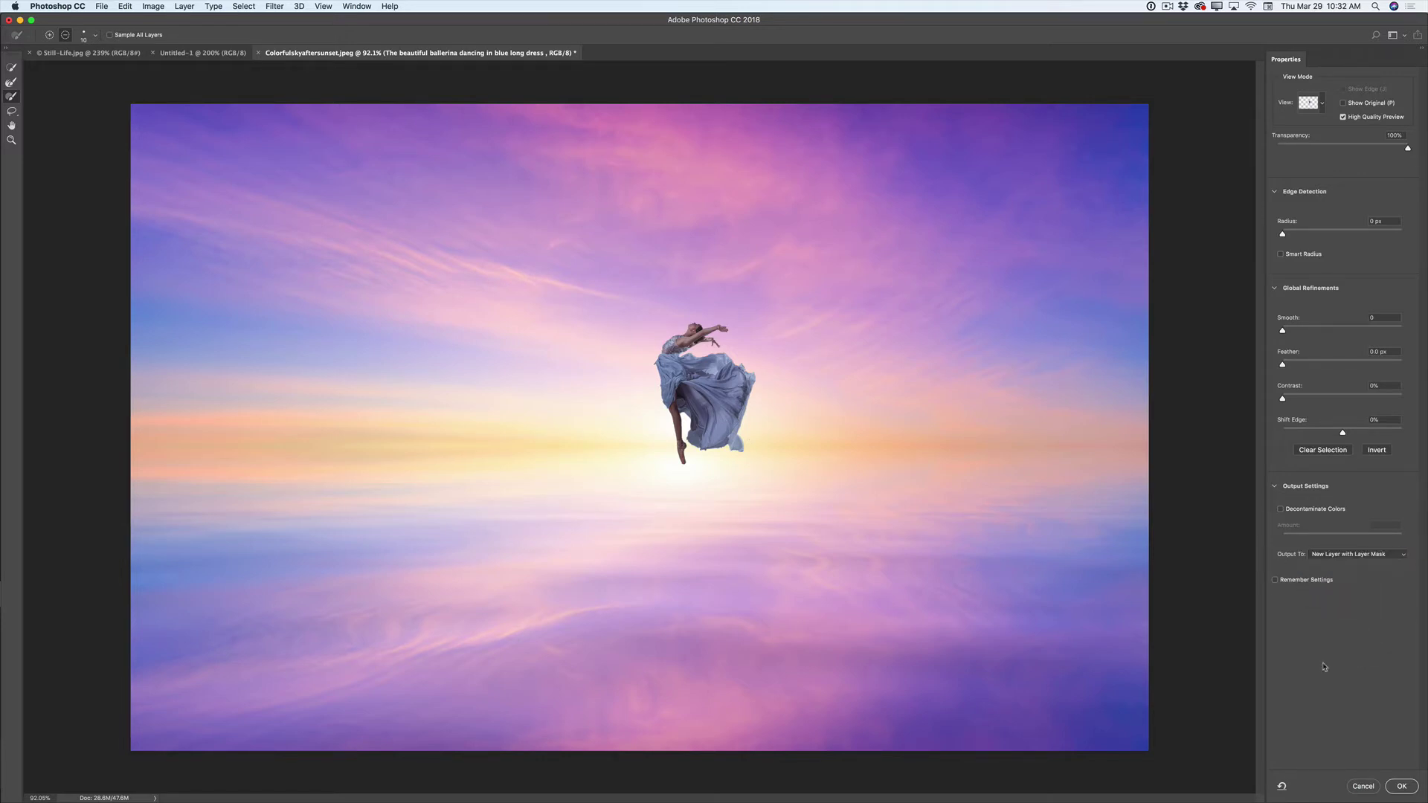
pyautogui.press('Return')
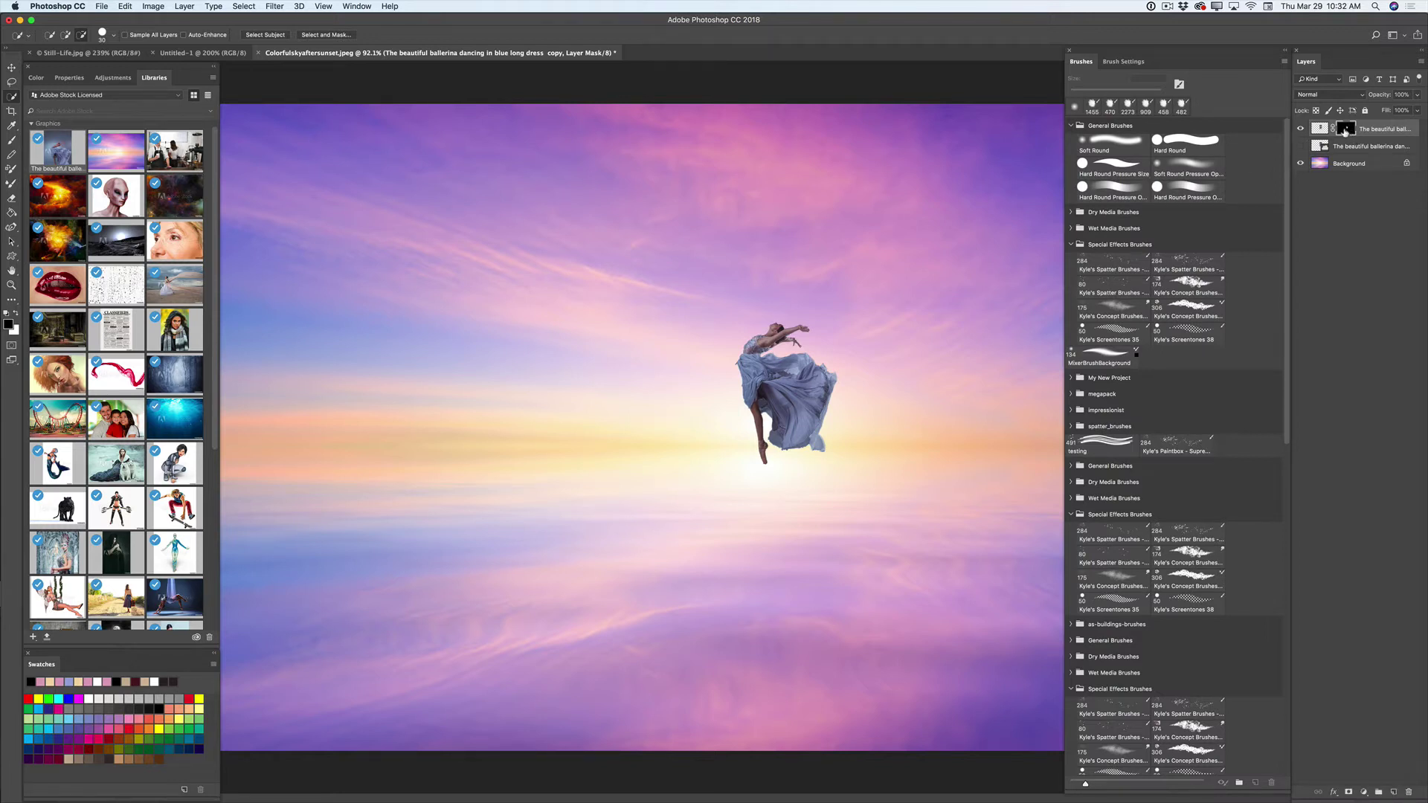
pyautogui.press('super+alt+r')
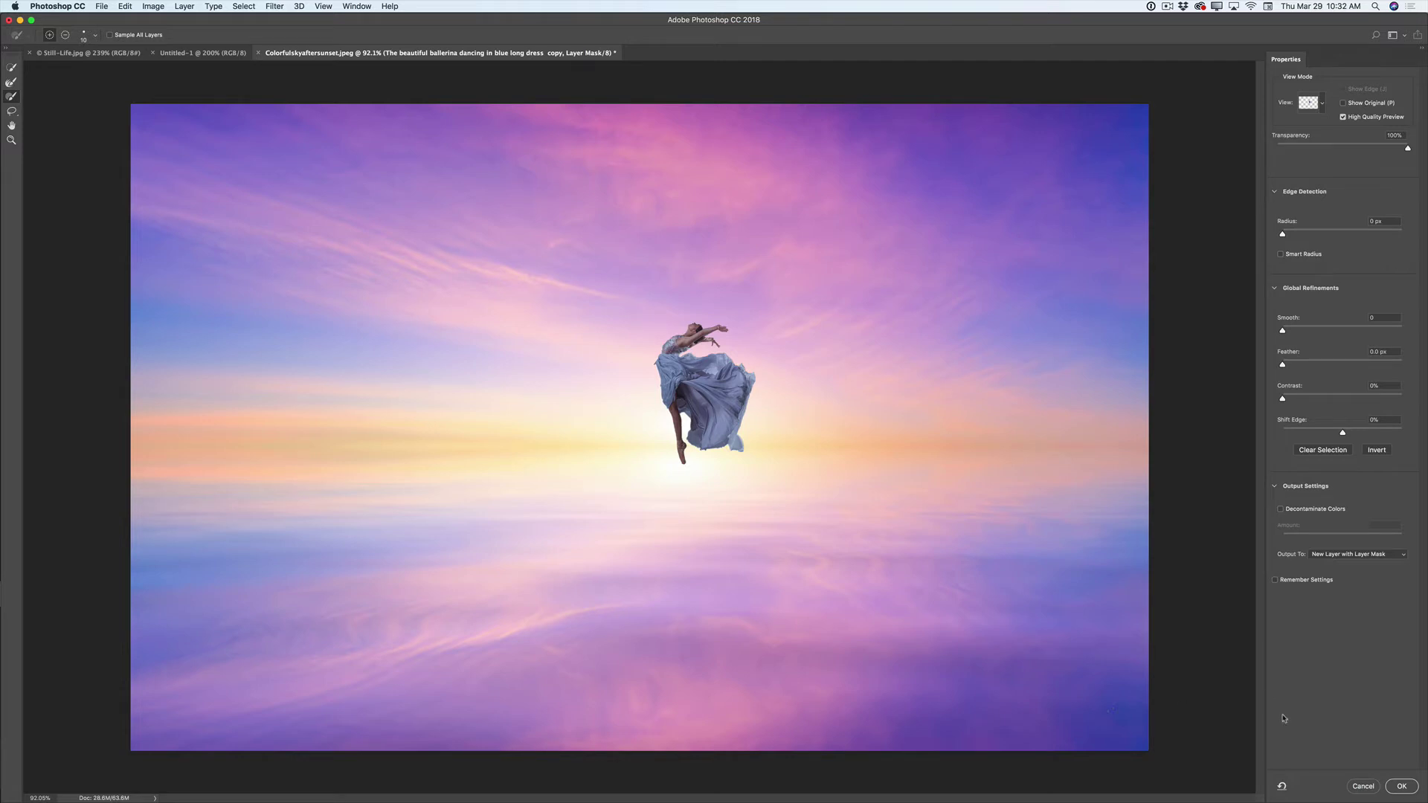
pyautogui.click(1363, 787)
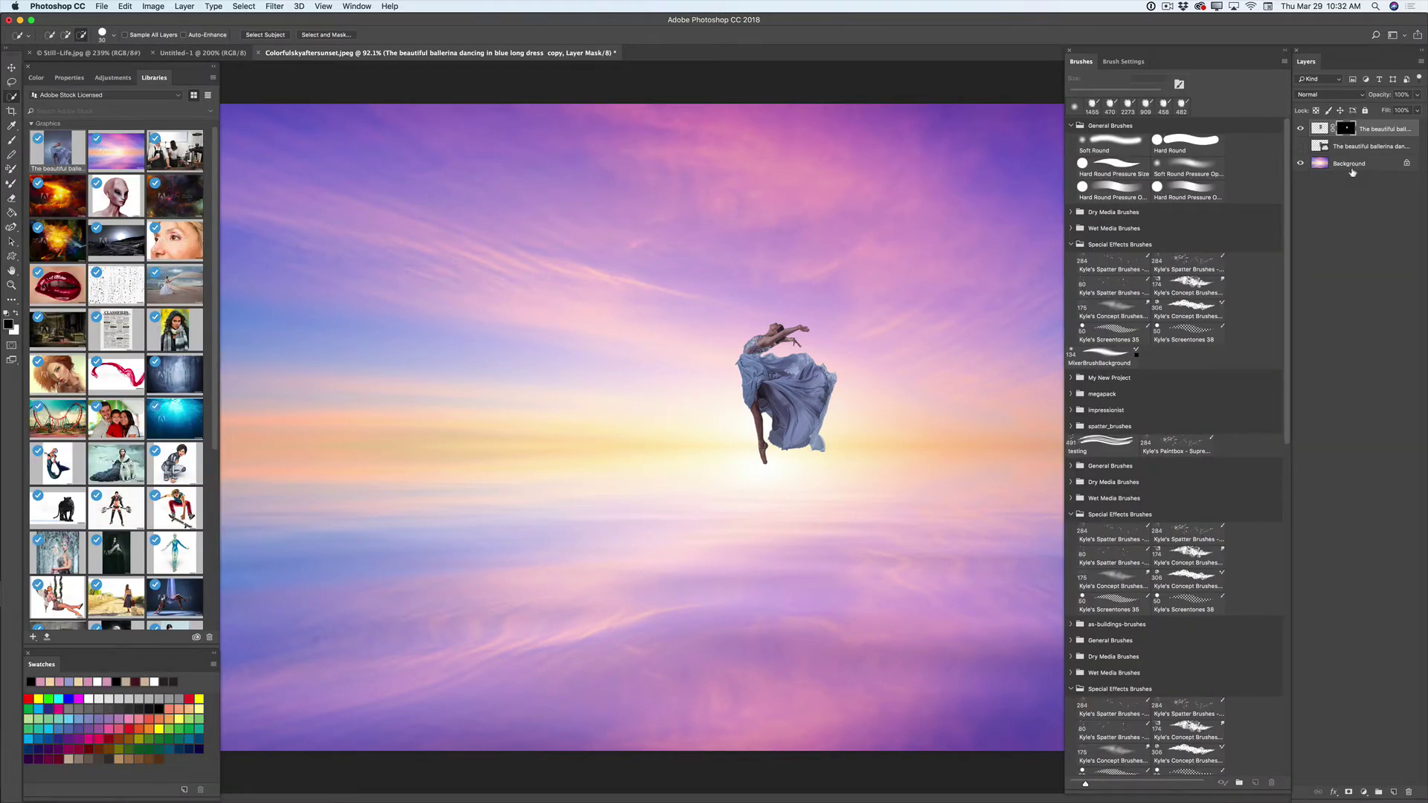
# Step: Delete the hidden original ballerina layer, keeping the masked copy and the background
pyautogui.click(1353, 164)
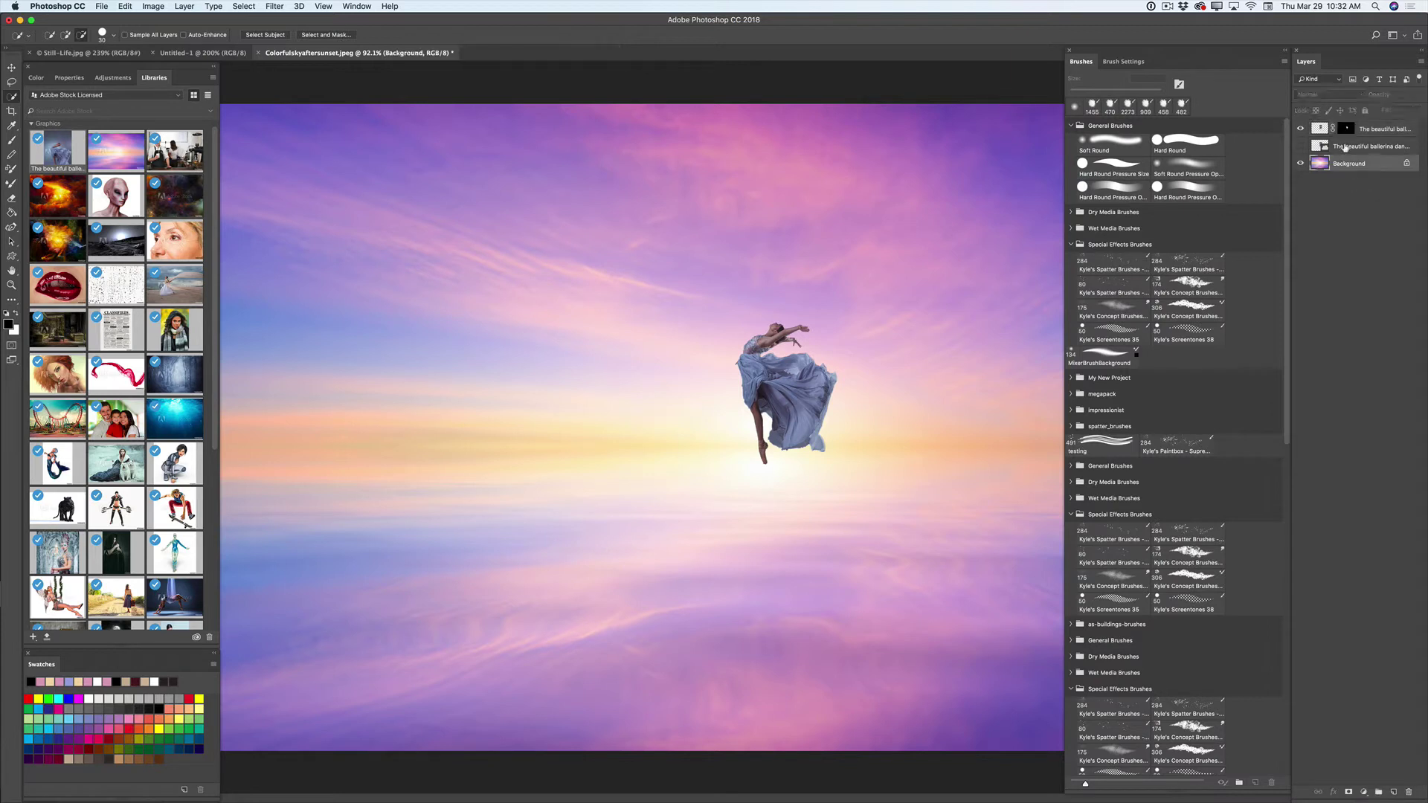
pyautogui.click(1342, 147)
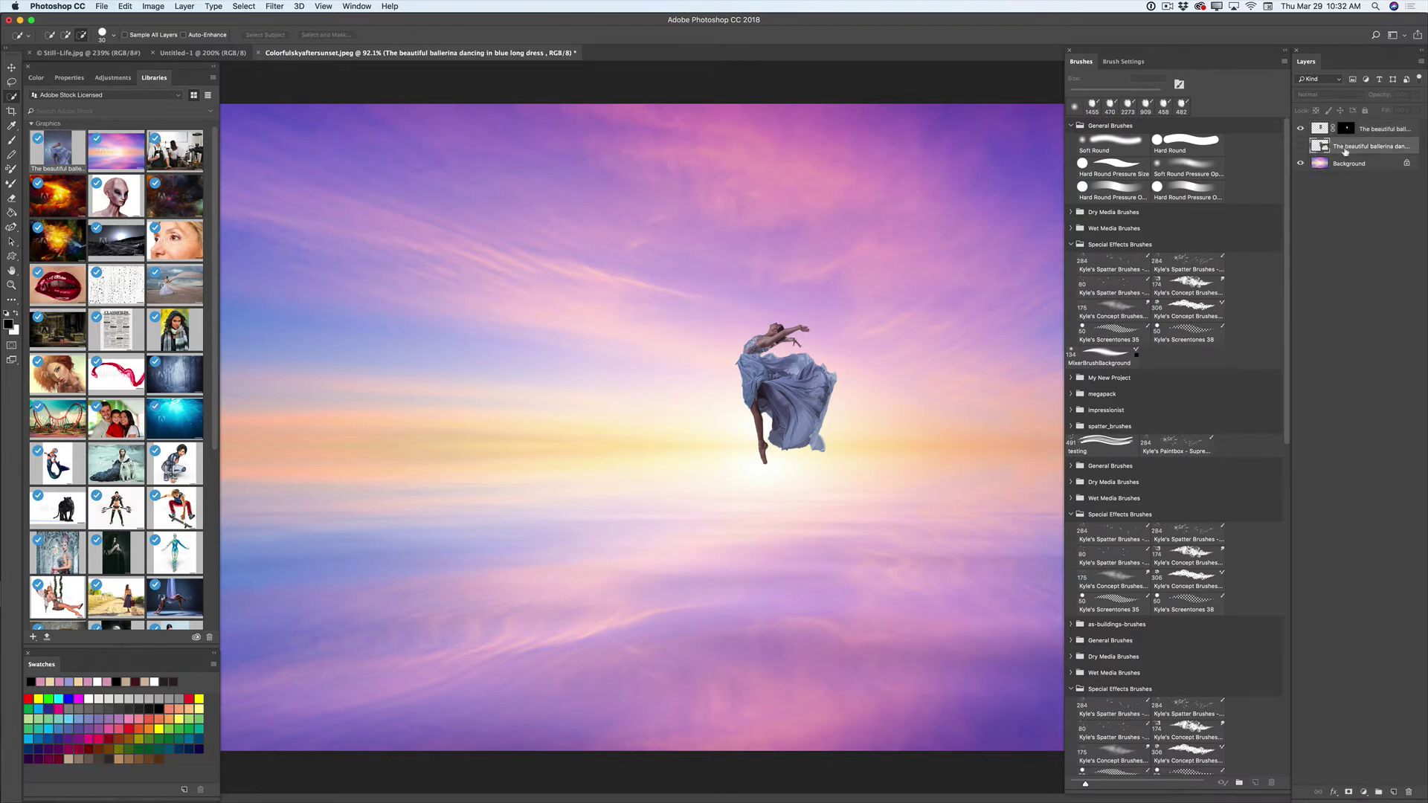
pyautogui.click(1375, 132)
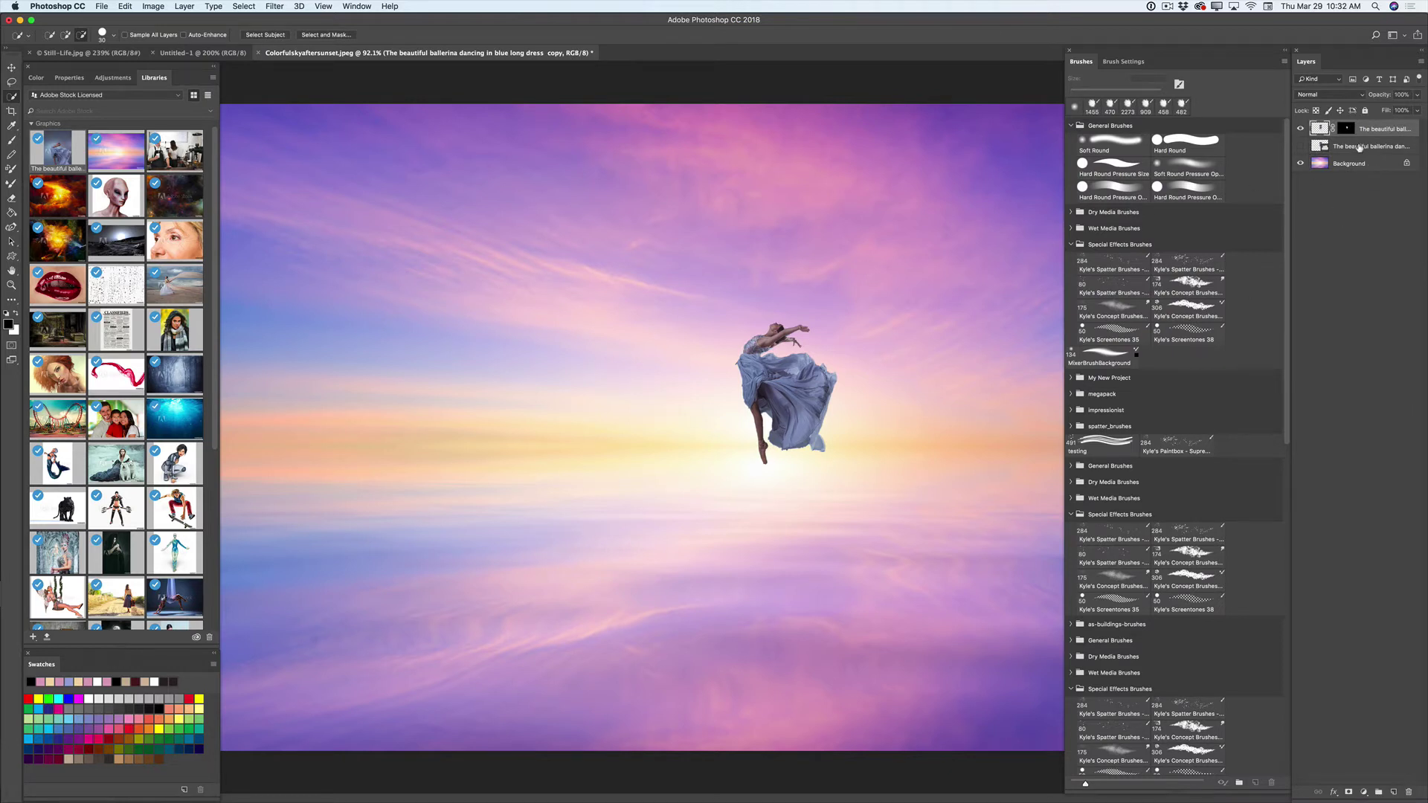
pyautogui.click(1358, 148)
pyautogui.press('Delete')
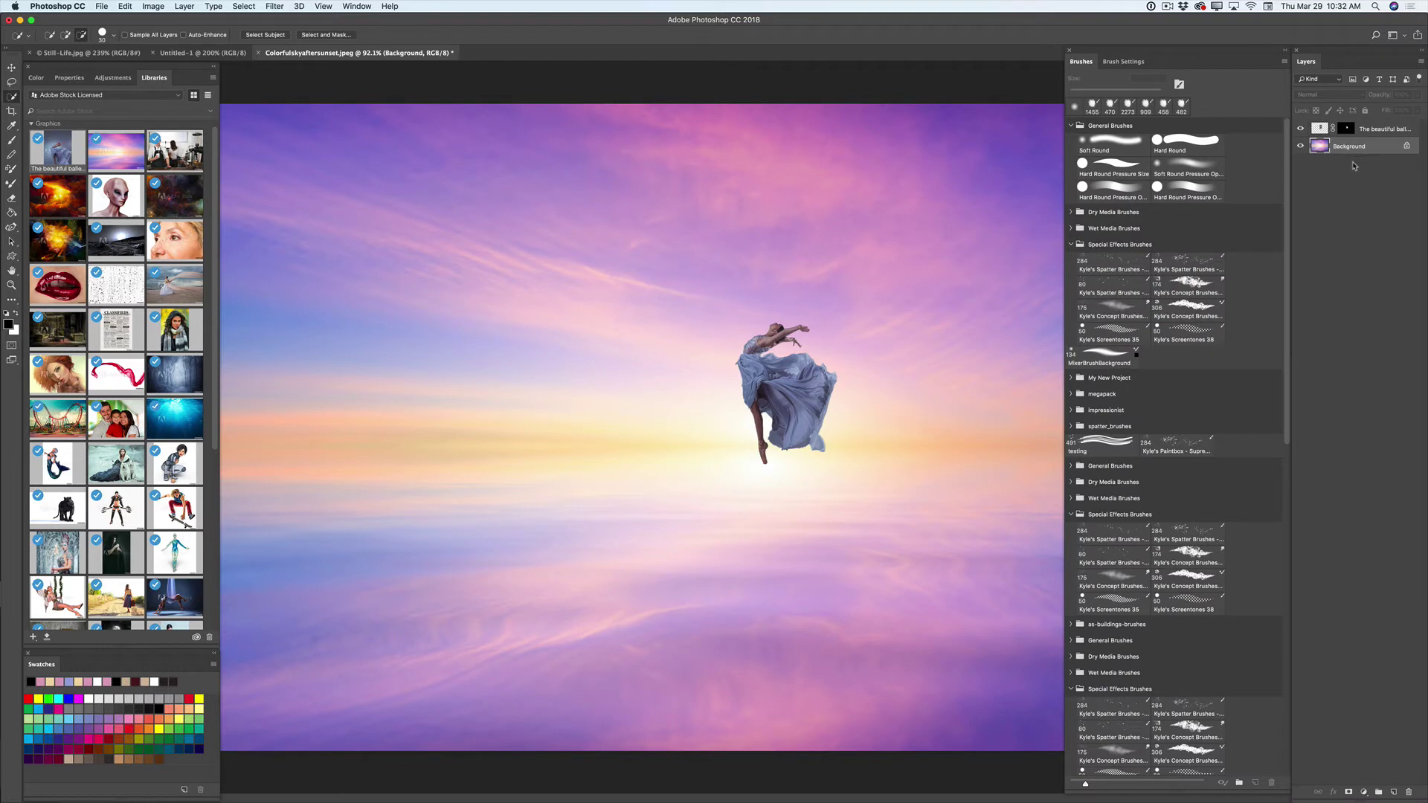
# Step: Scale the masked ballerina to about 74% and position her in front of the sun on the horizon
pyautogui.click(12, 68)
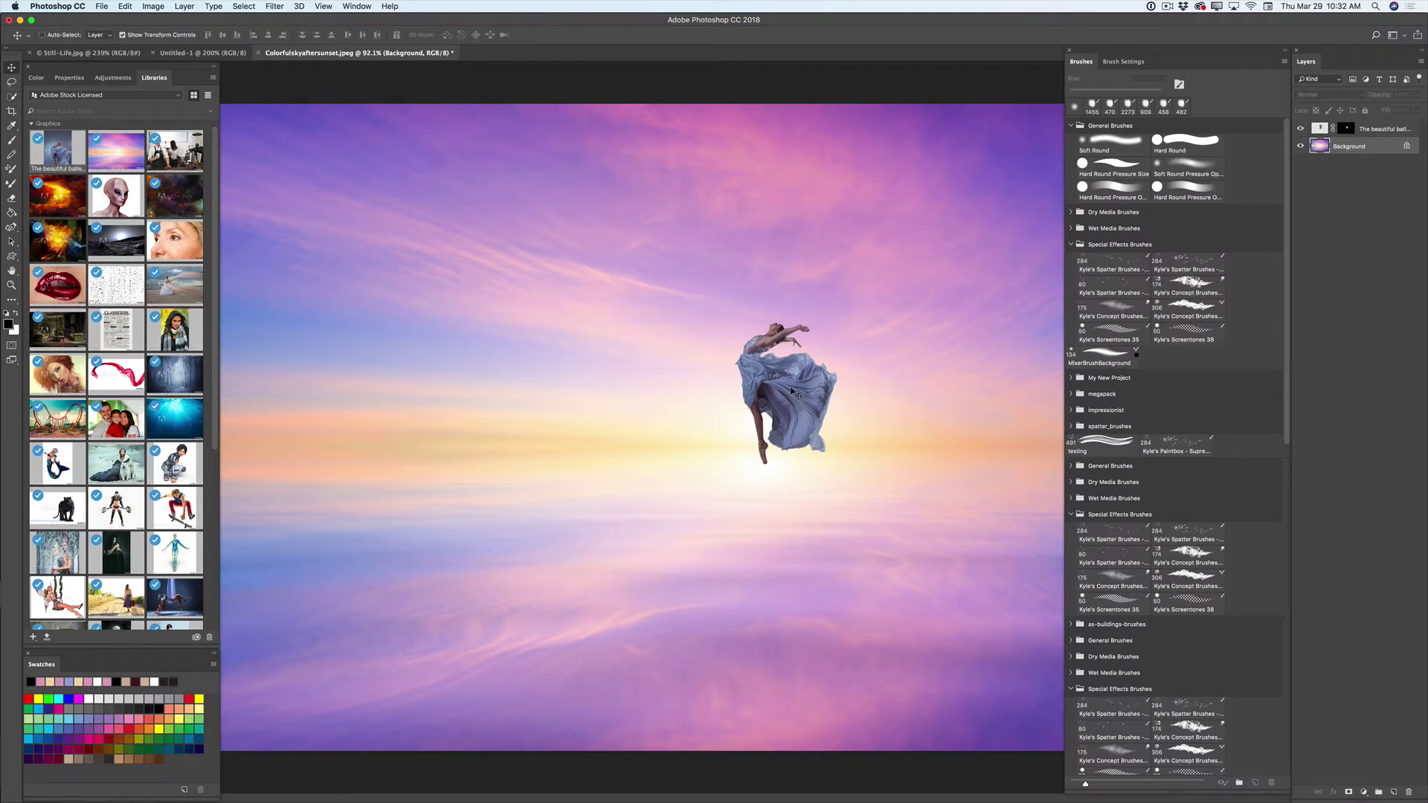
pyautogui.click(1369, 129)
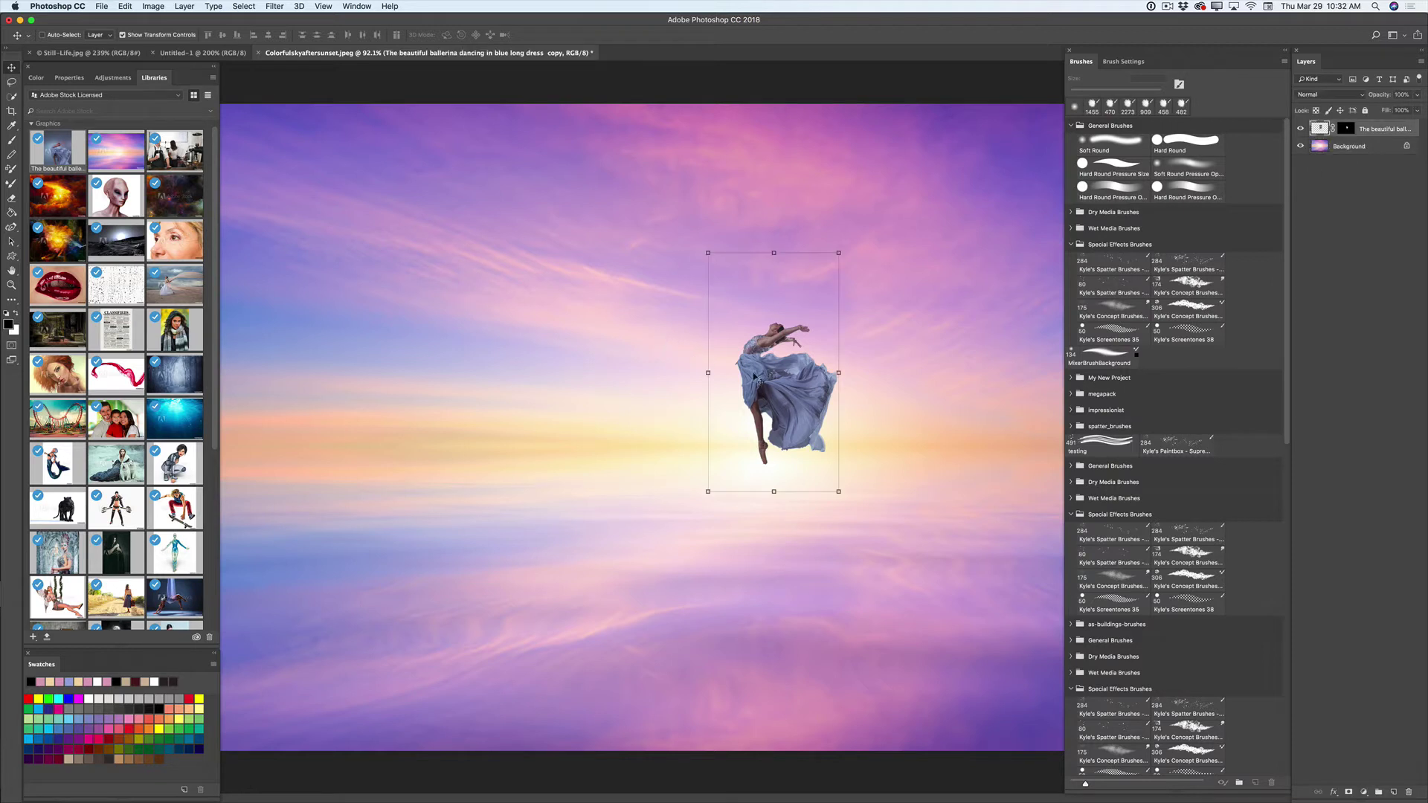
pyautogui.moveTo(767, 390); pyautogui.dragTo(735, 383)
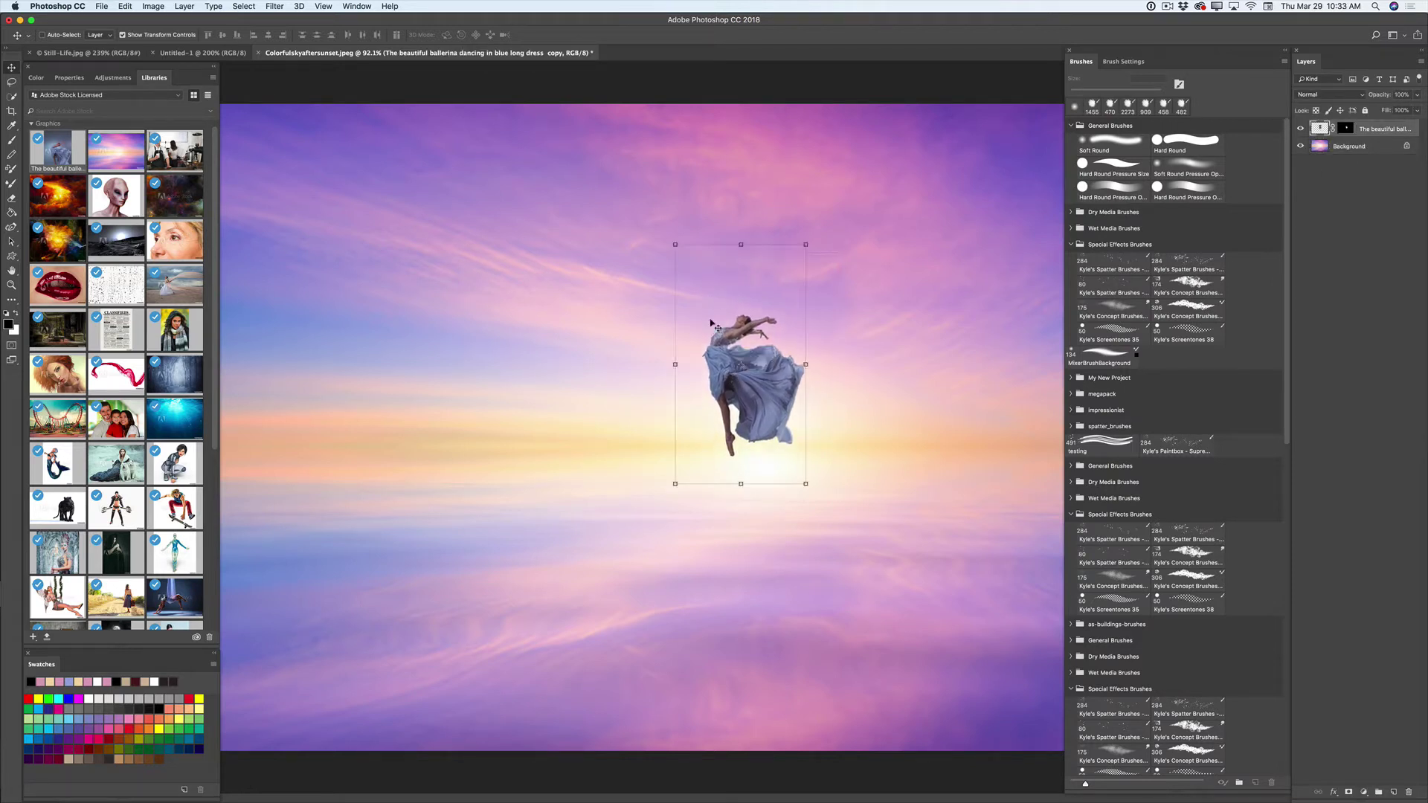
pyautogui.moveTo(672, 242); pyautogui.dragTo(704, 305)
pyautogui.moveTo(741, 430); pyautogui.dragTo(733, 420)
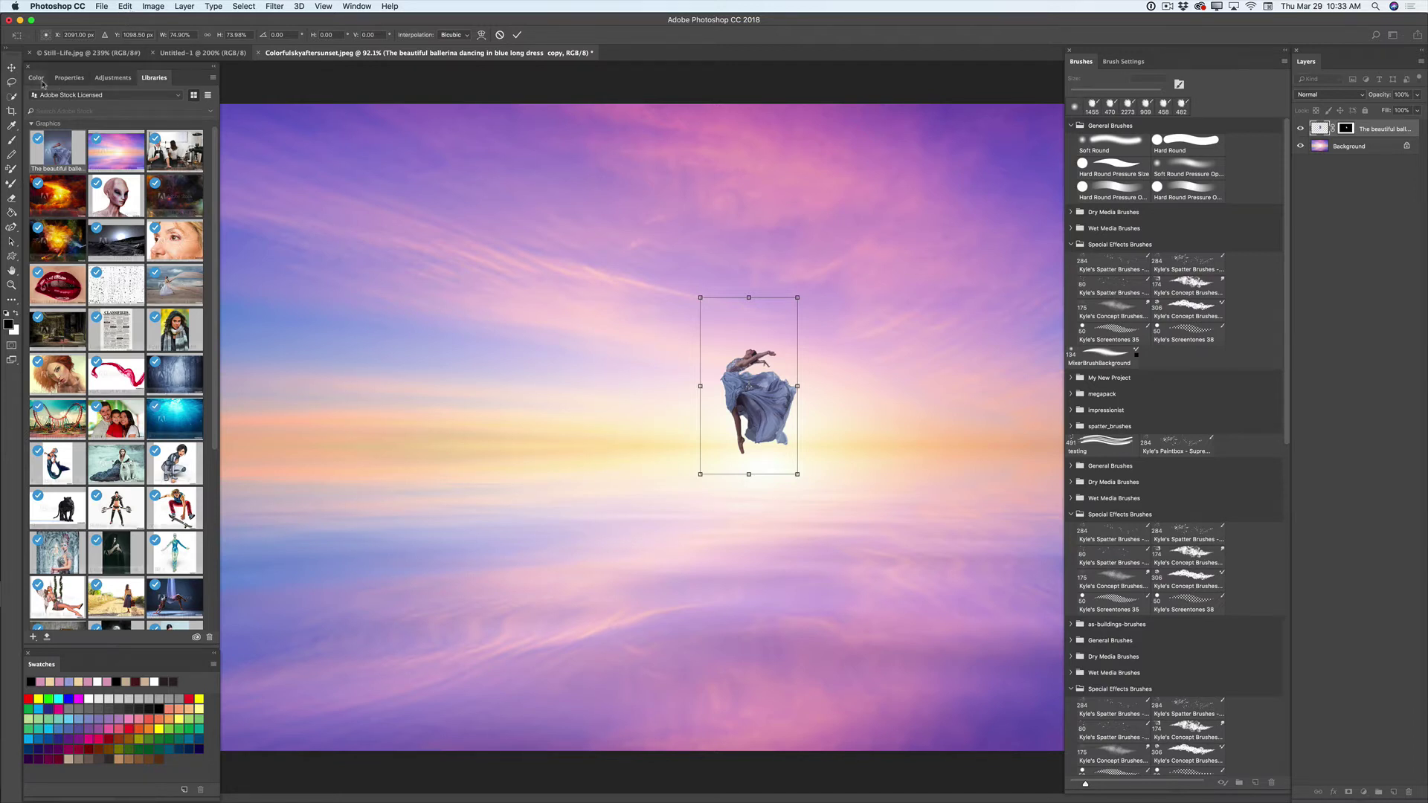
pyautogui.click(517, 35)
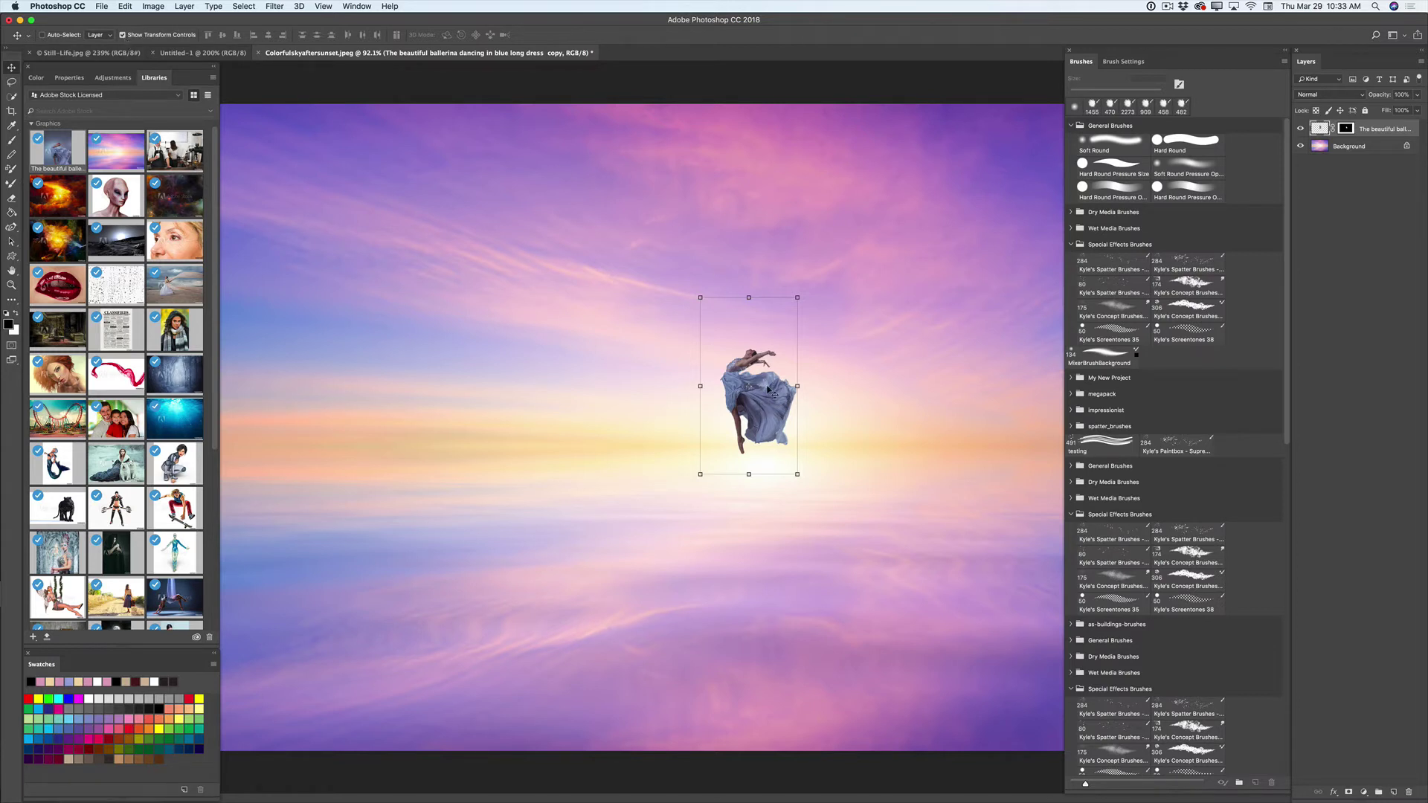
pyautogui.click(125, 7)
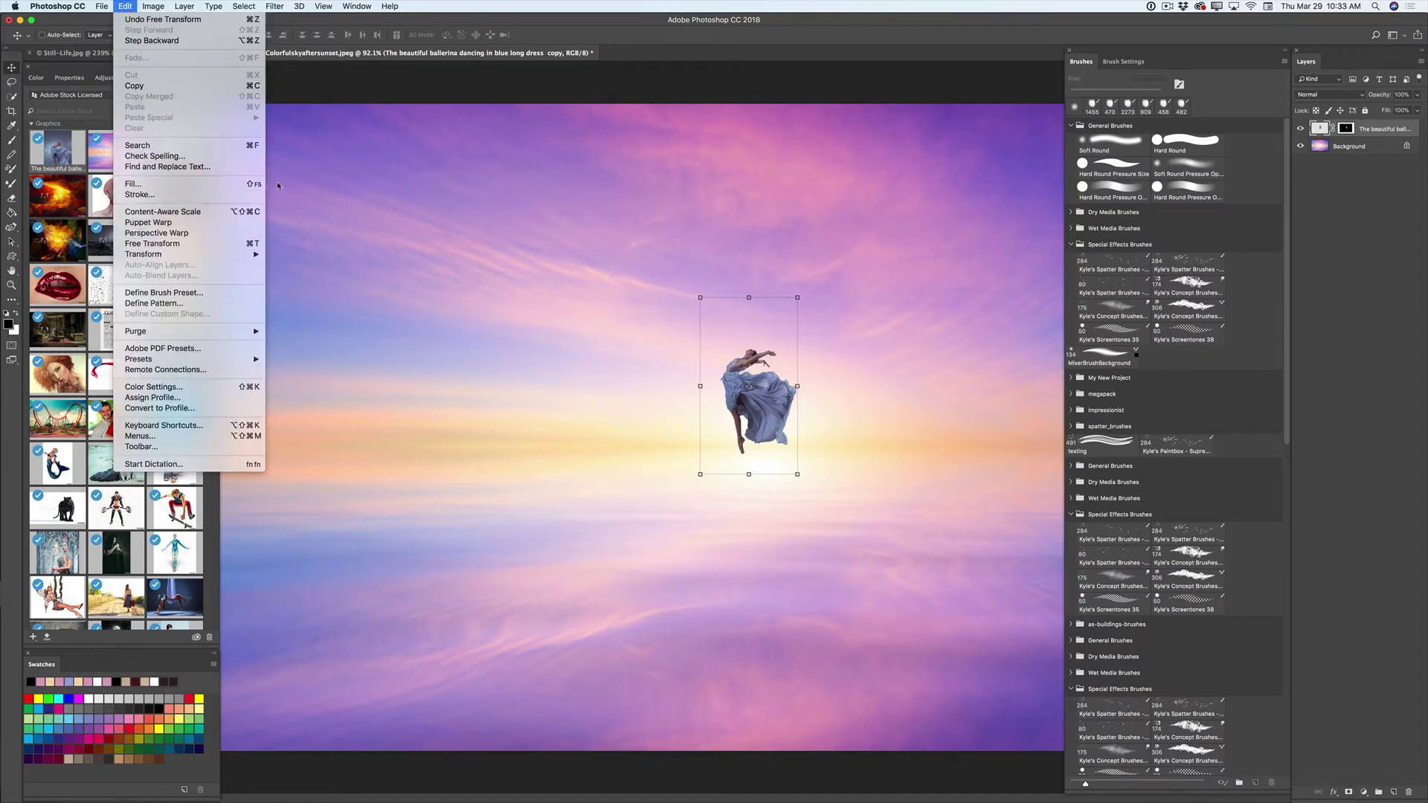
pyautogui.click(760, 407)
pyautogui.moveTo(766, 409)
pyautogui.mouseDown()
pyautogui.moveTo(757, 391)
pyautogui.moveTo(769, 415)
pyautogui.mouseUp()
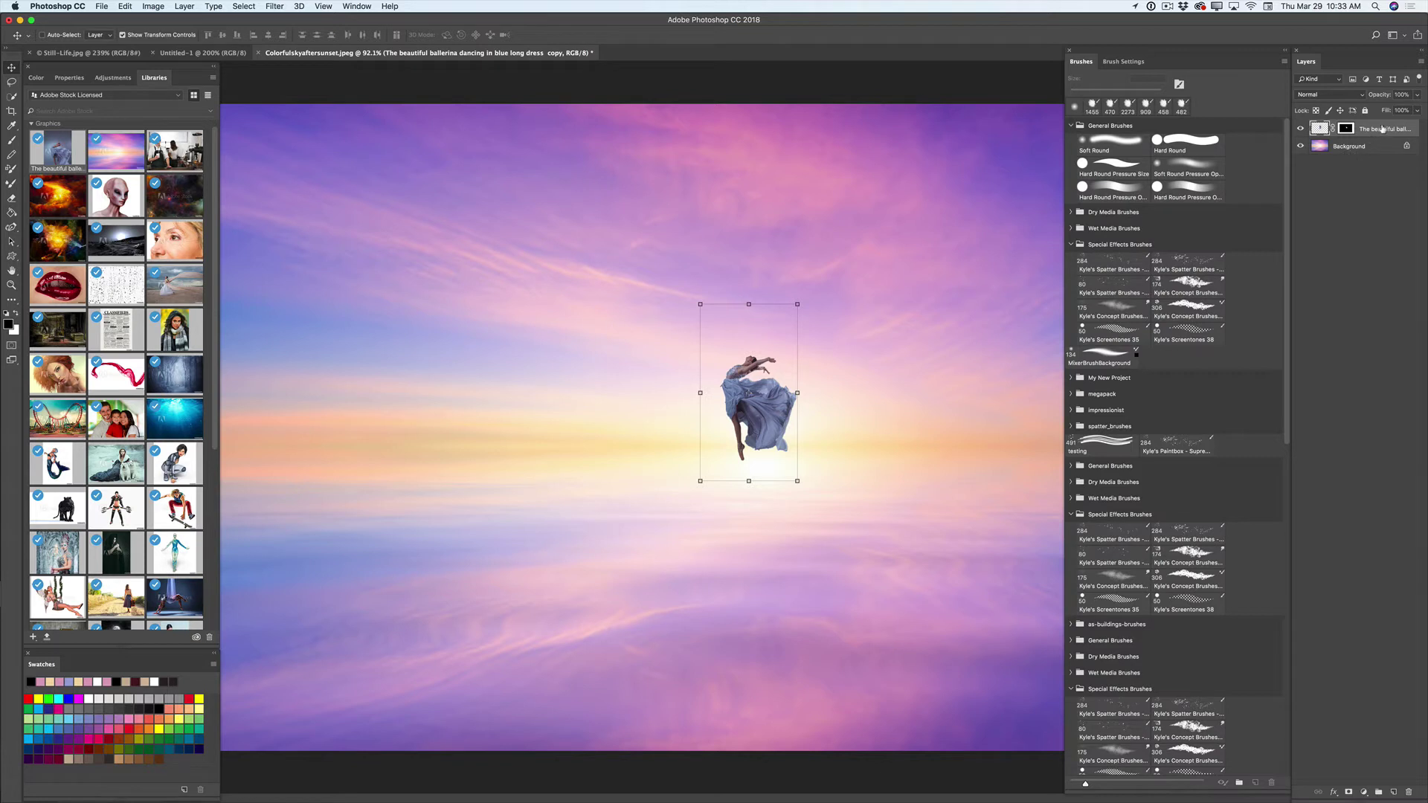
# Step: Paint on the ballerina's layer mask with a smaller Soft Round brush at 14% opacity to make the dress slightly translucent
pyautogui.click(1346, 129)
pyautogui.click(11, 141)
pyautogui.click(11, 142)
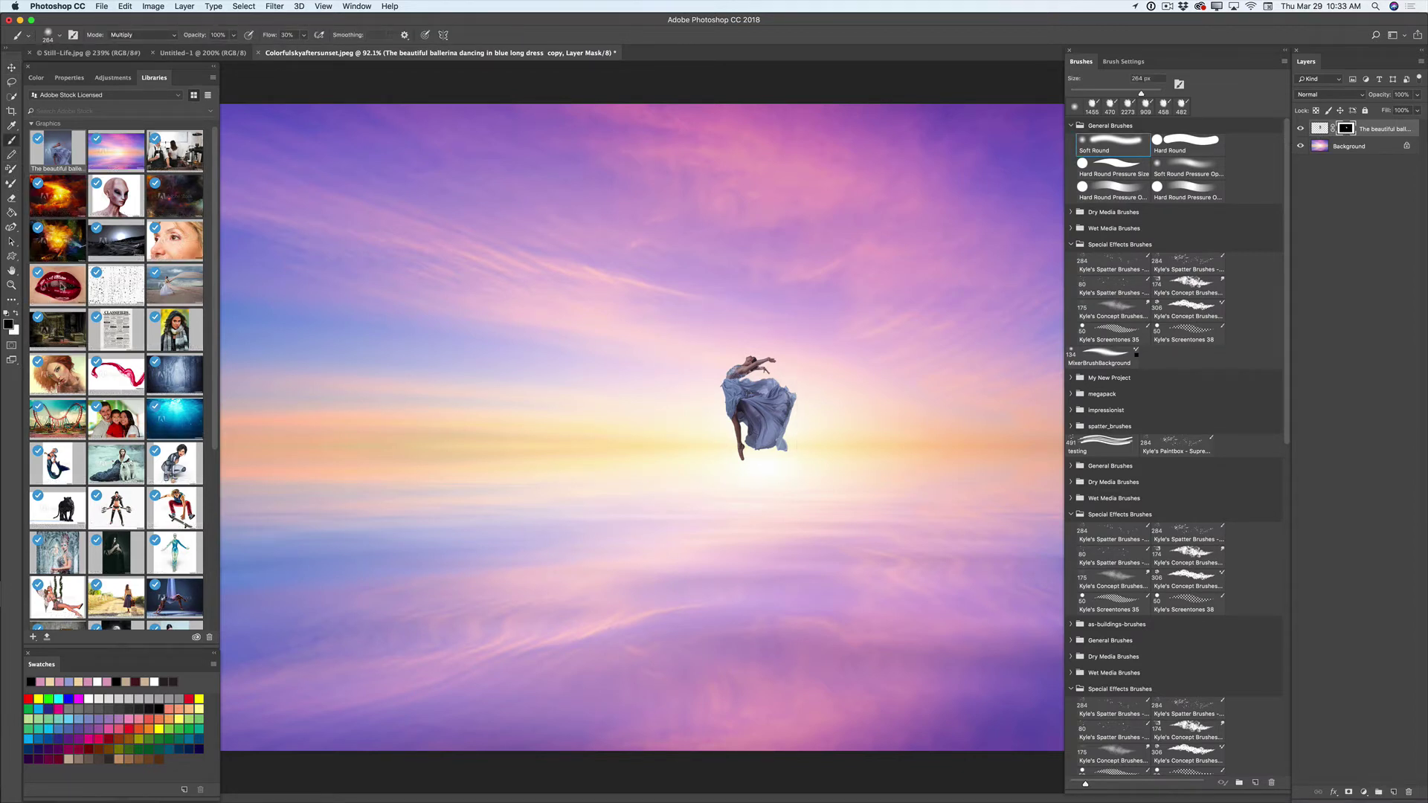
pyautogui.click(233, 35)
pyautogui.moveTo(232, 49); pyautogui.dragTo(189, 49)
pyautogui.rightClick(788, 377)
pyautogui.moveTo(900, 412); pyautogui.dragTo(874, 413)
pyautogui.press('Return')
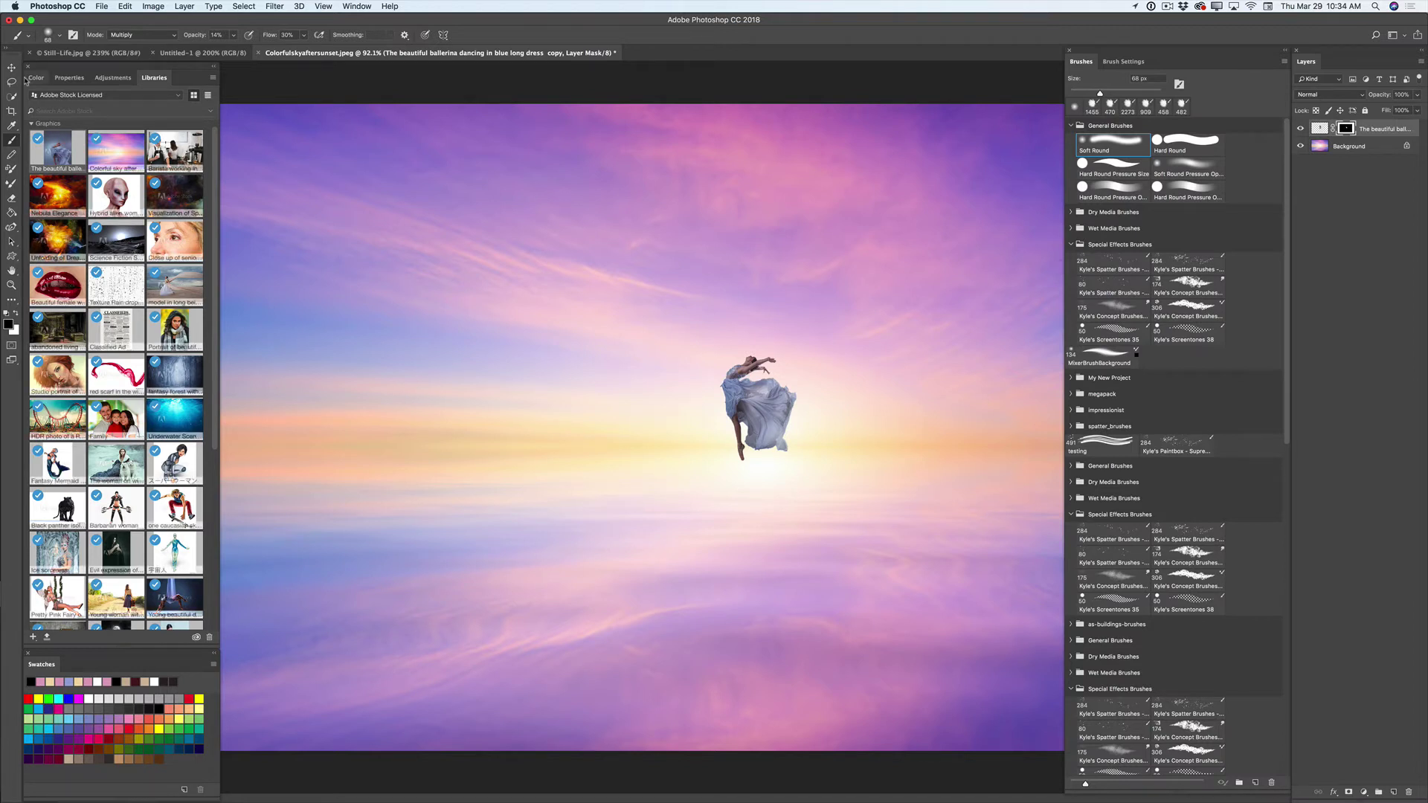
# Step: Duplicate the masked ballerina layer
pyautogui.press('v')
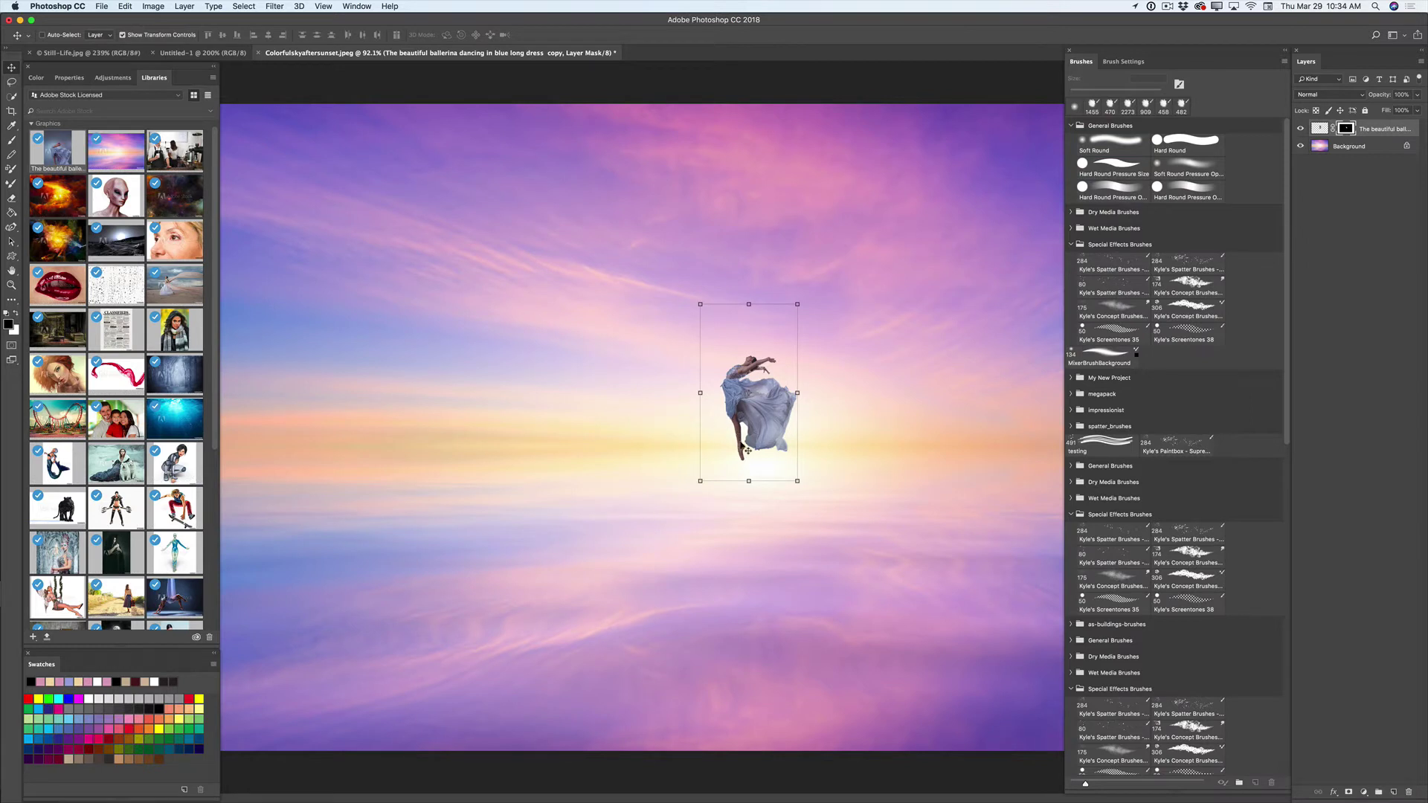
pyautogui.click(12, 285)
pyautogui.moveTo(666, 443); pyautogui.dragTo(632, 438)
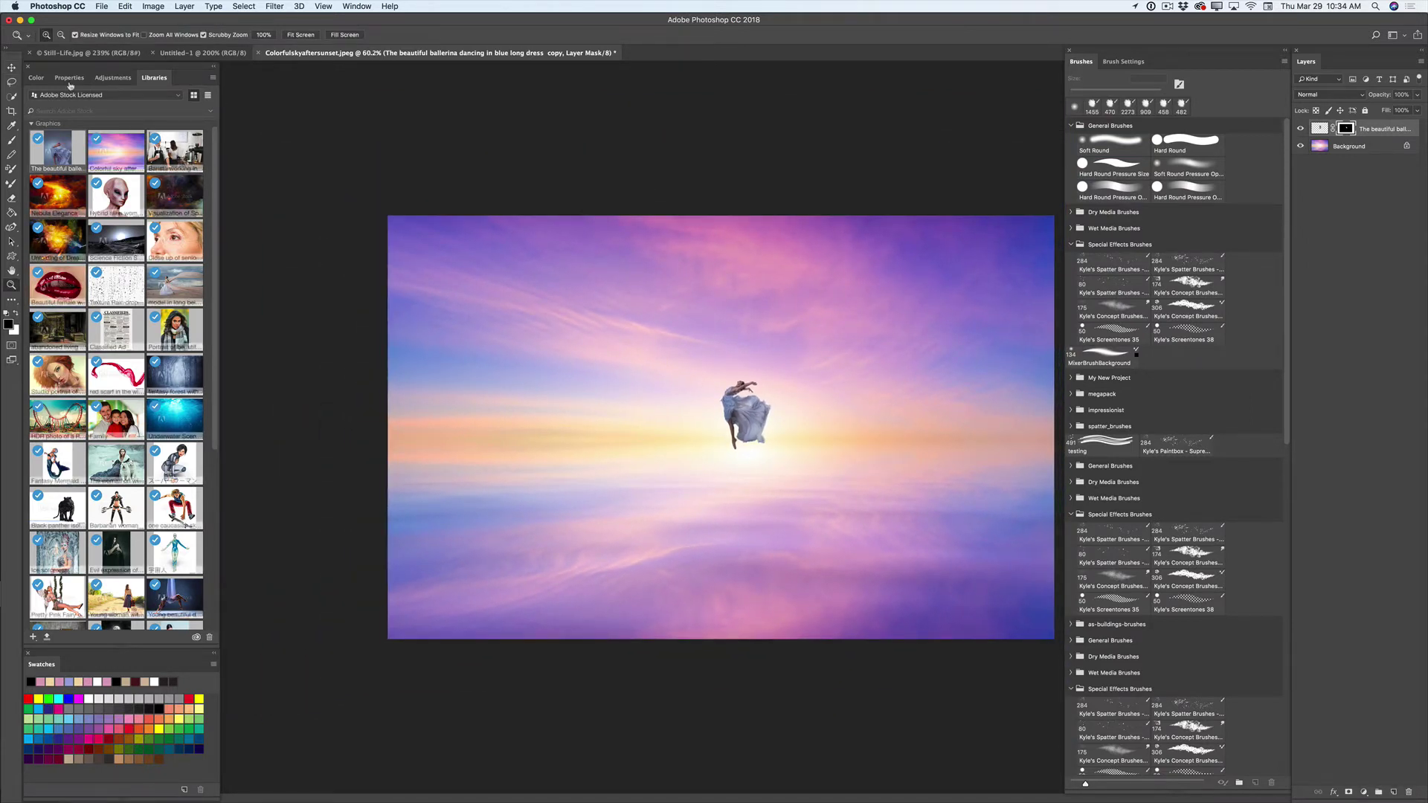
pyautogui.click(12, 68)
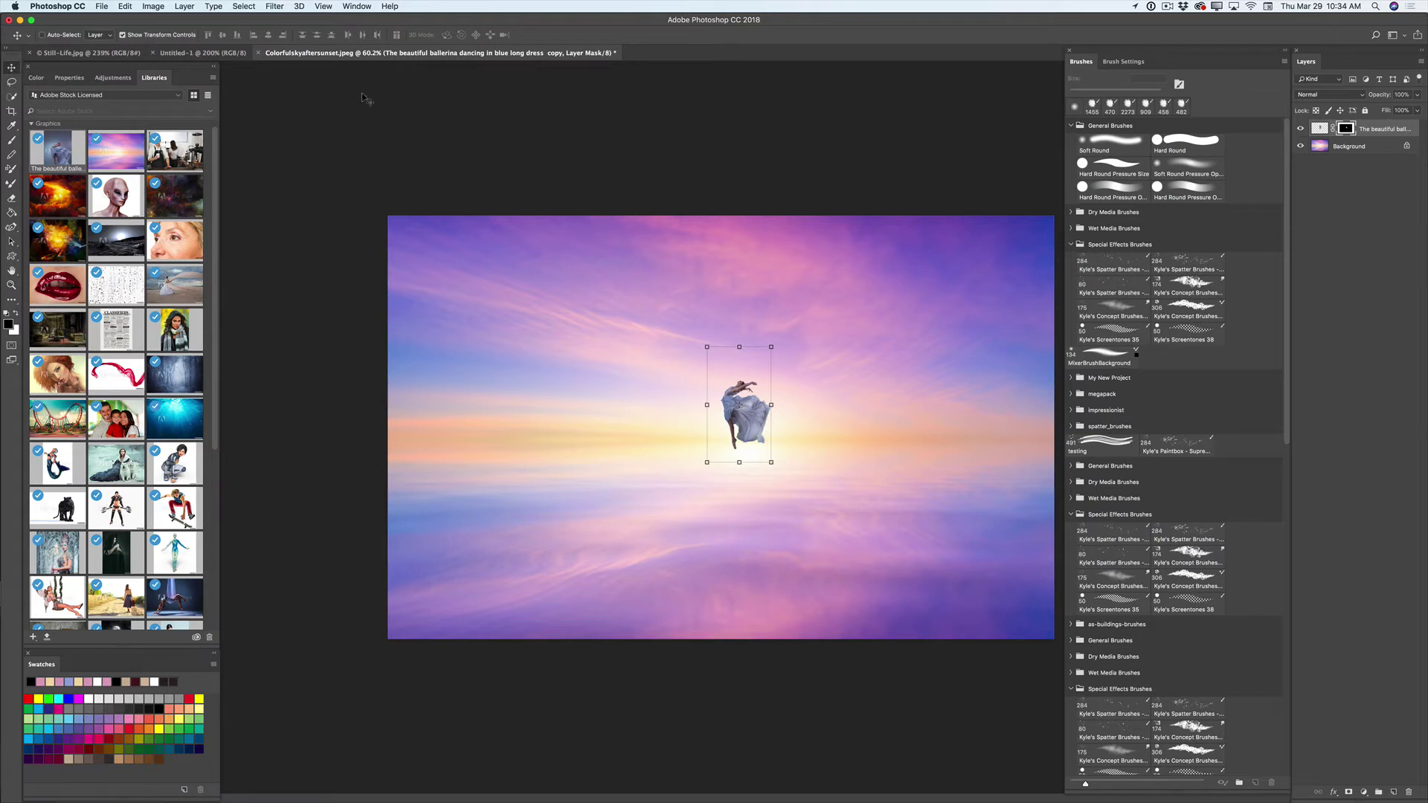
pyautogui.moveTo(1378, 133); pyautogui.dragTo(1393, 792)
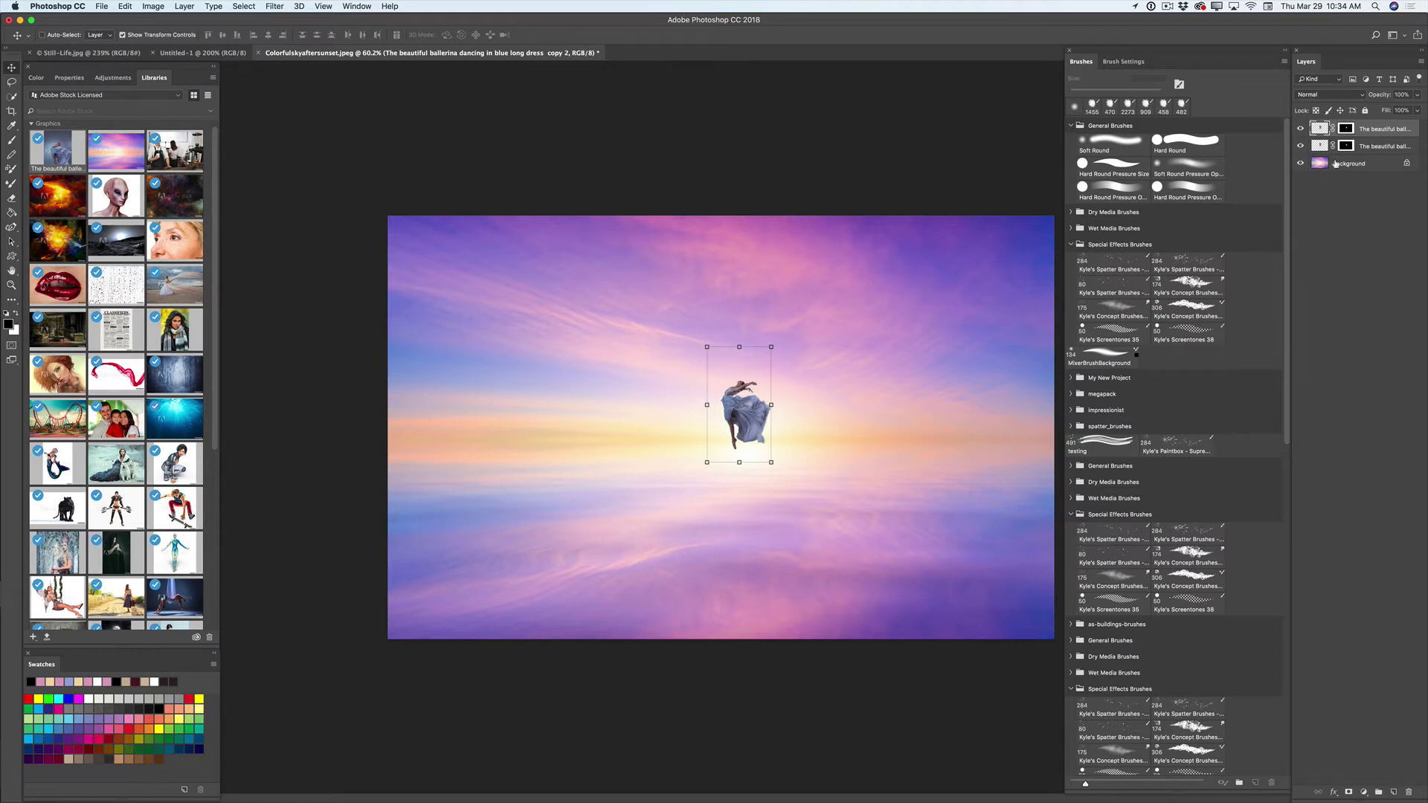
# Step: Flip the lower ballerina layer vertically beneath her feet at about 113% height as a reflection, and set its opacity to 61%
pyautogui.click(1374, 147)
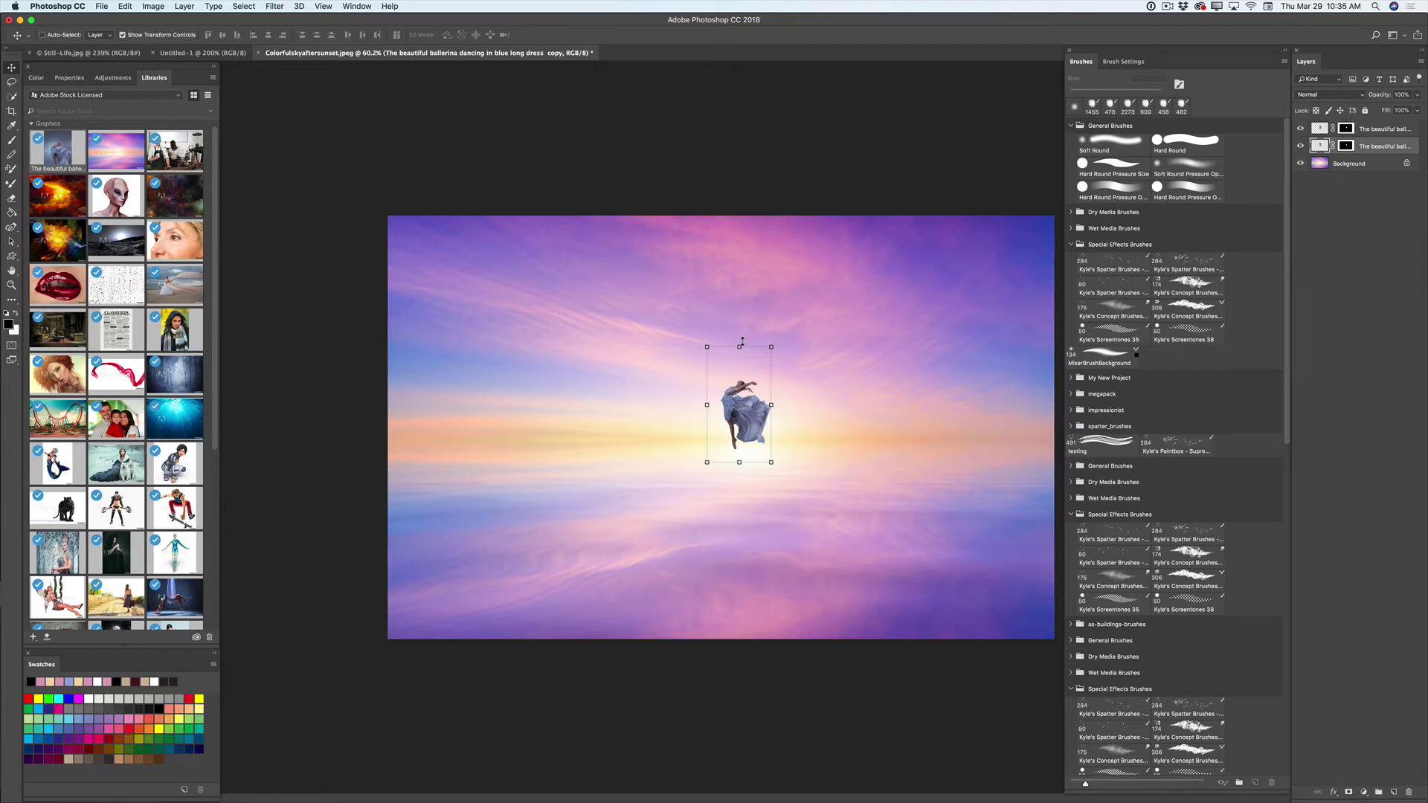
pyautogui.moveTo(739, 344); pyautogui.dragTo(739, 593)
pyautogui.moveTo(748, 508); pyautogui.dragTo(751, 481)
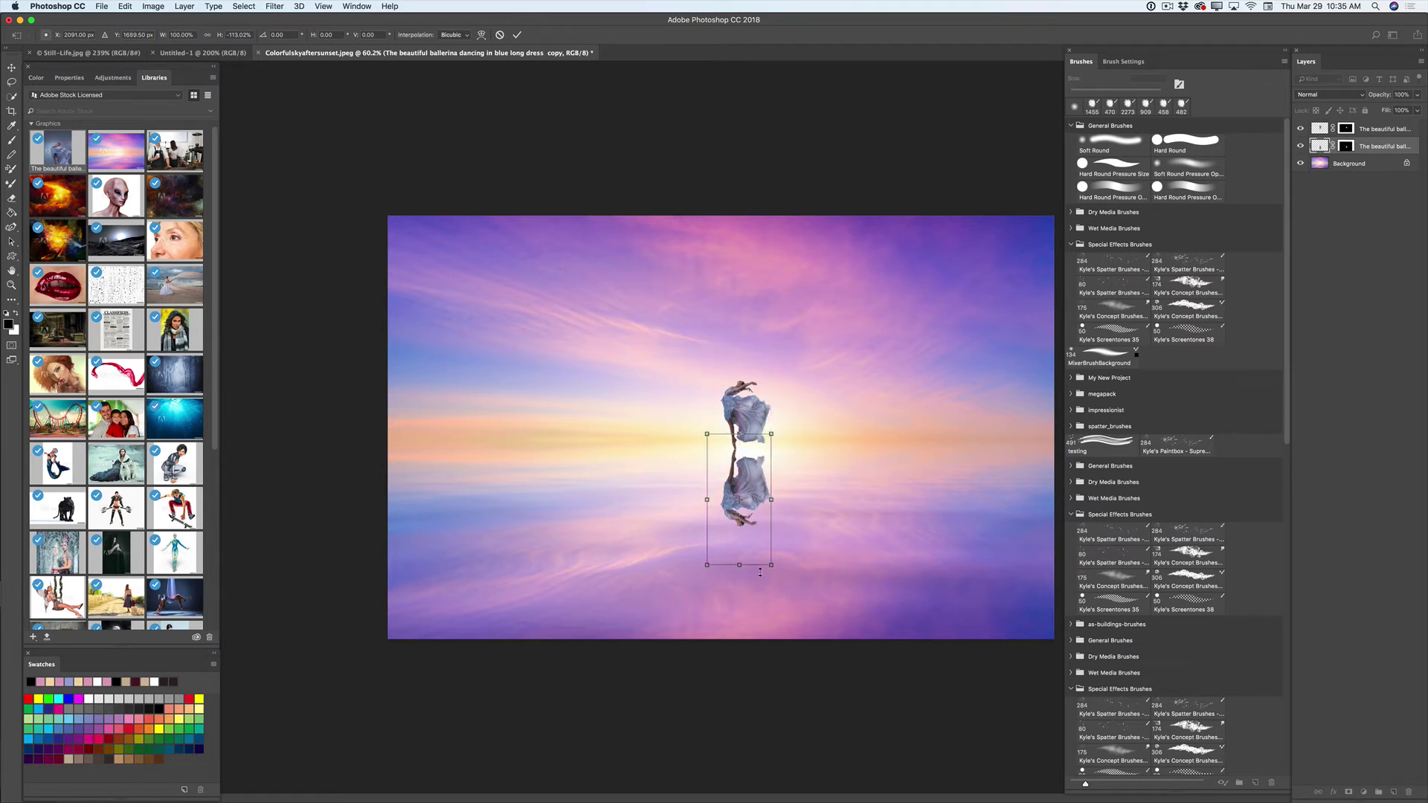
pyautogui.click(517, 35)
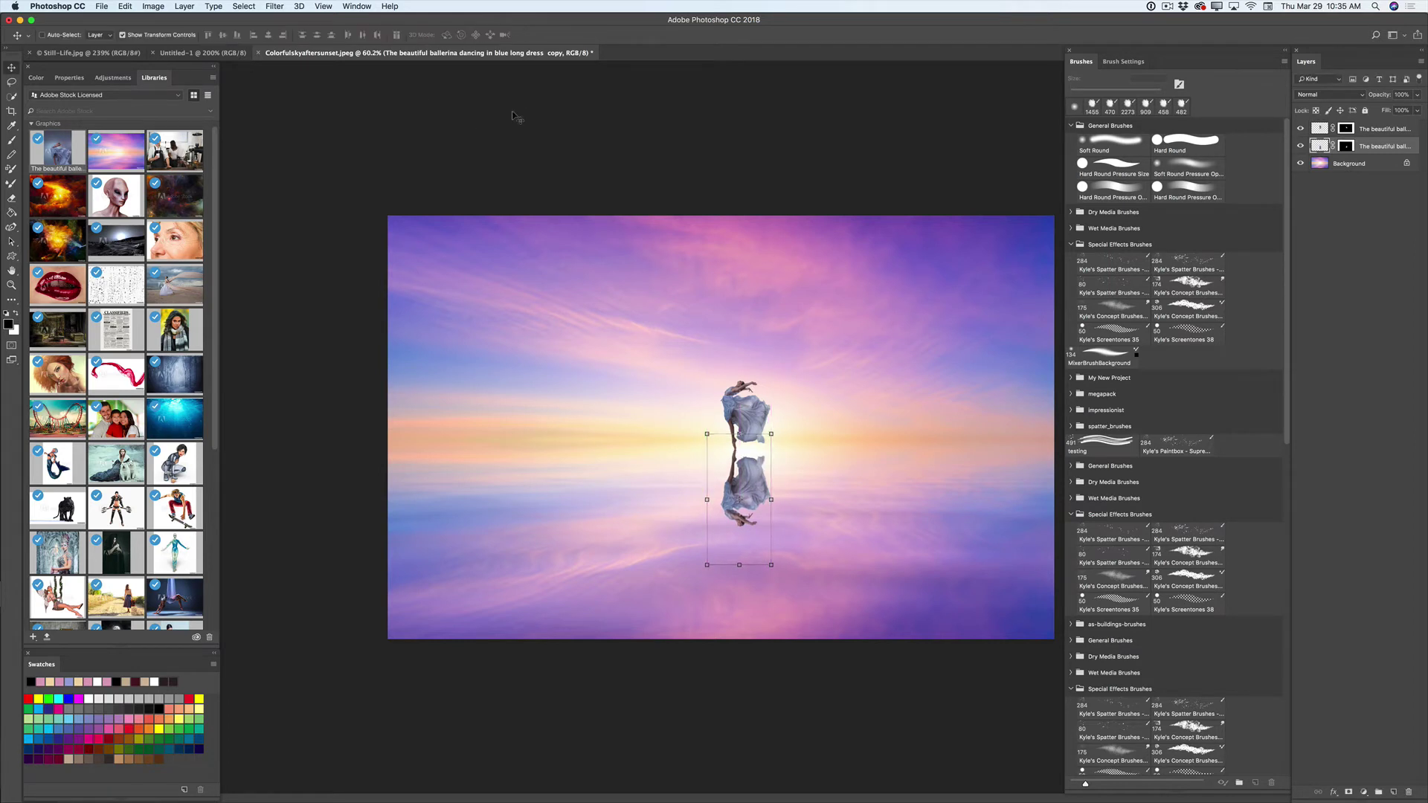
pyautogui.click(1417, 94)
pyautogui.moveTo(1417, 109); pyautogui.dragTo(1408, 162)
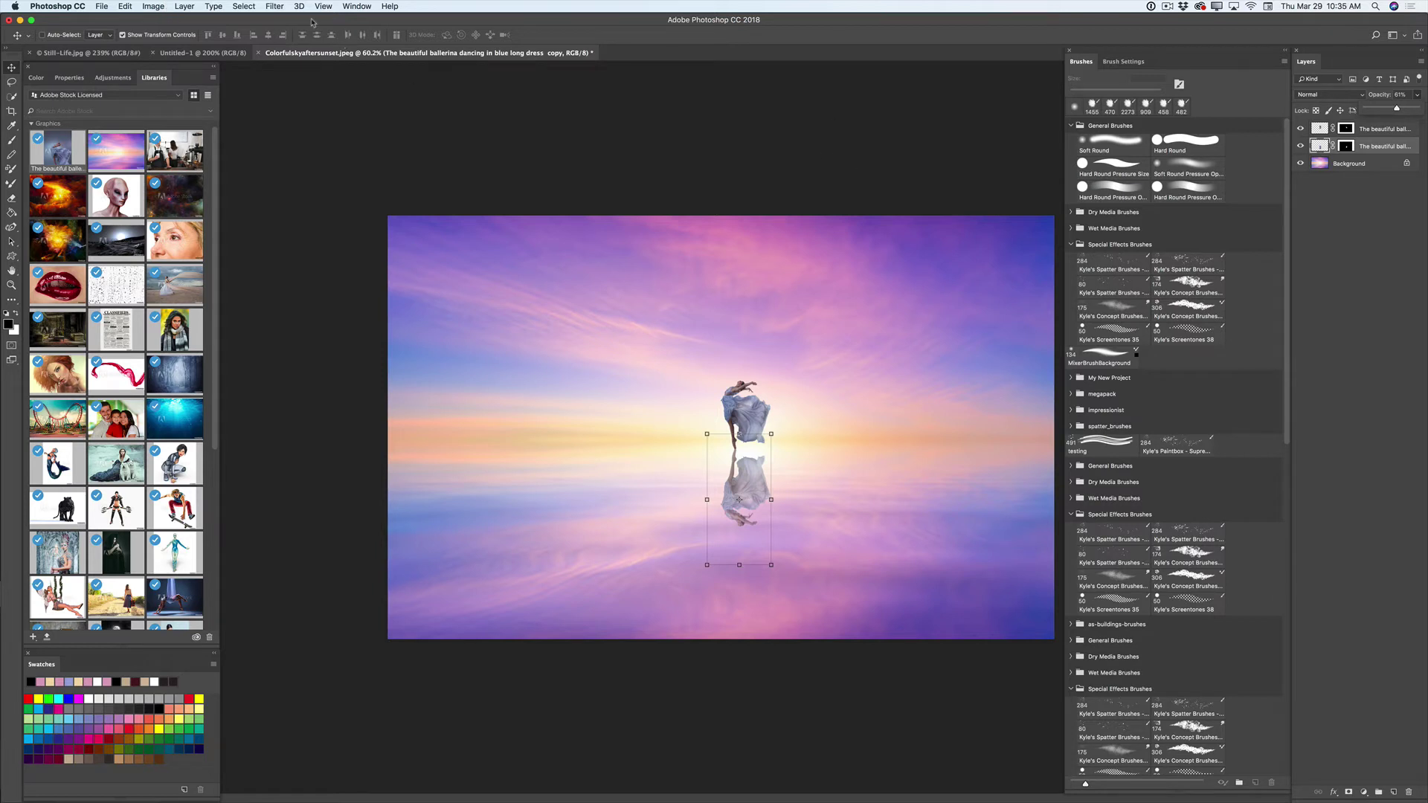
pyautogui.click(275, 6)
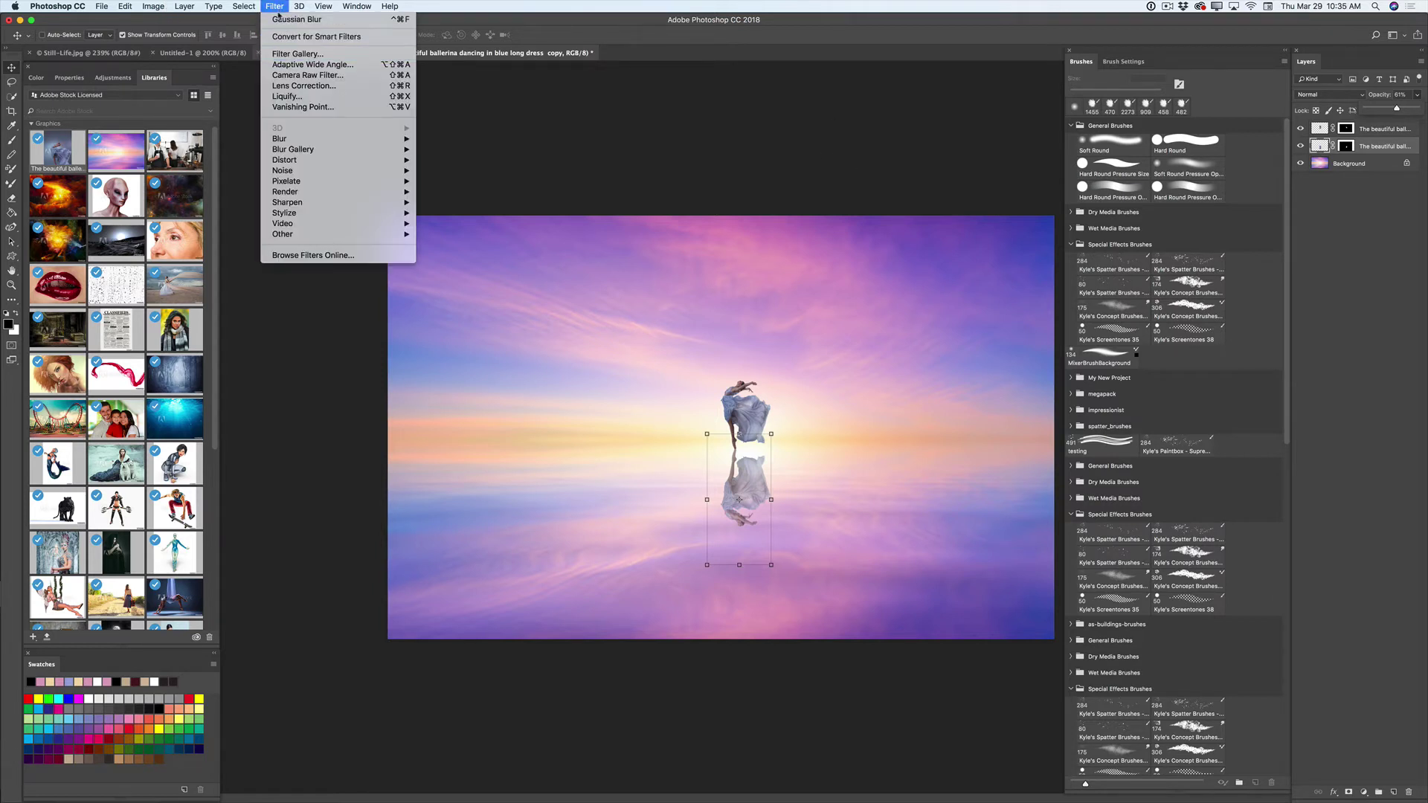
pyautogui.moveTo(390, 139)
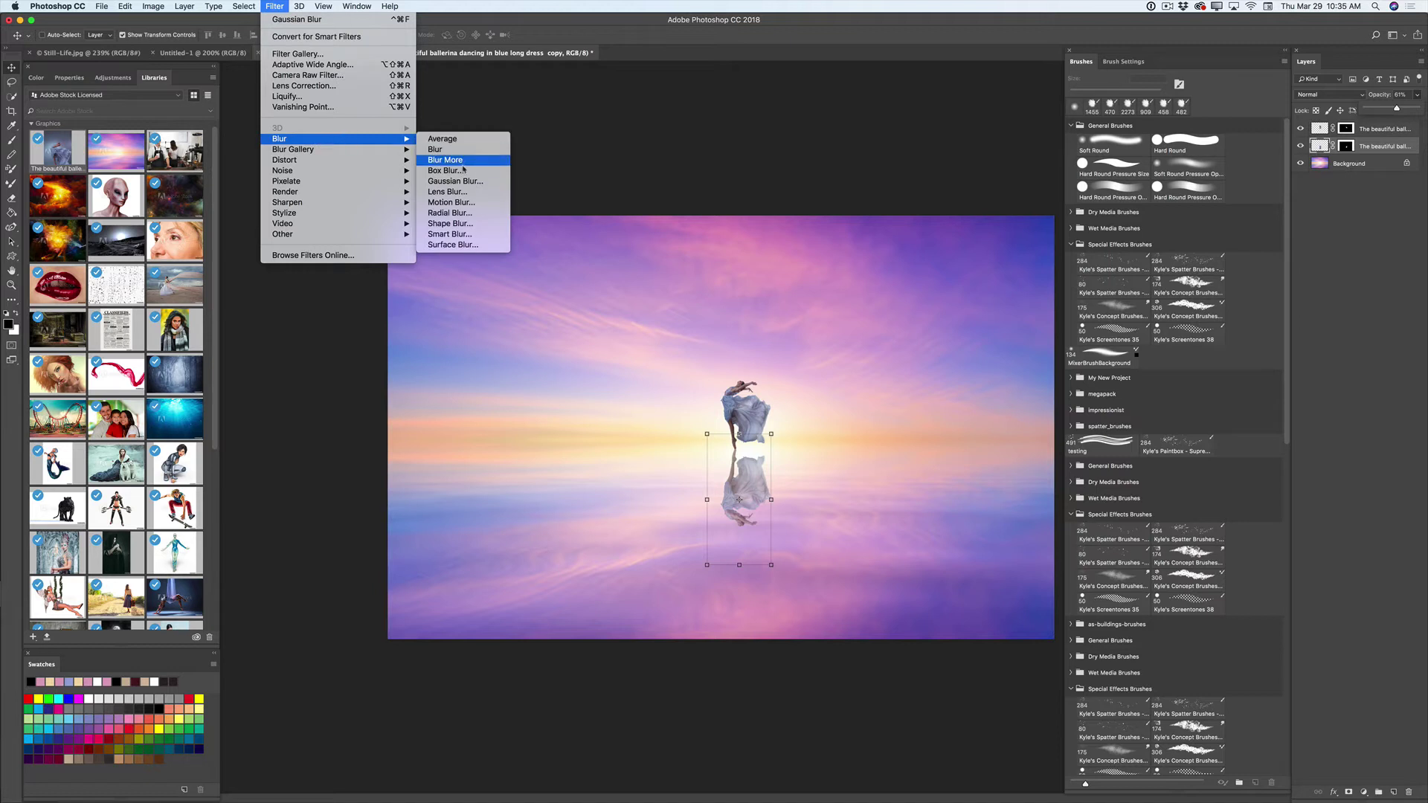
pyautogui.click(478, 183)
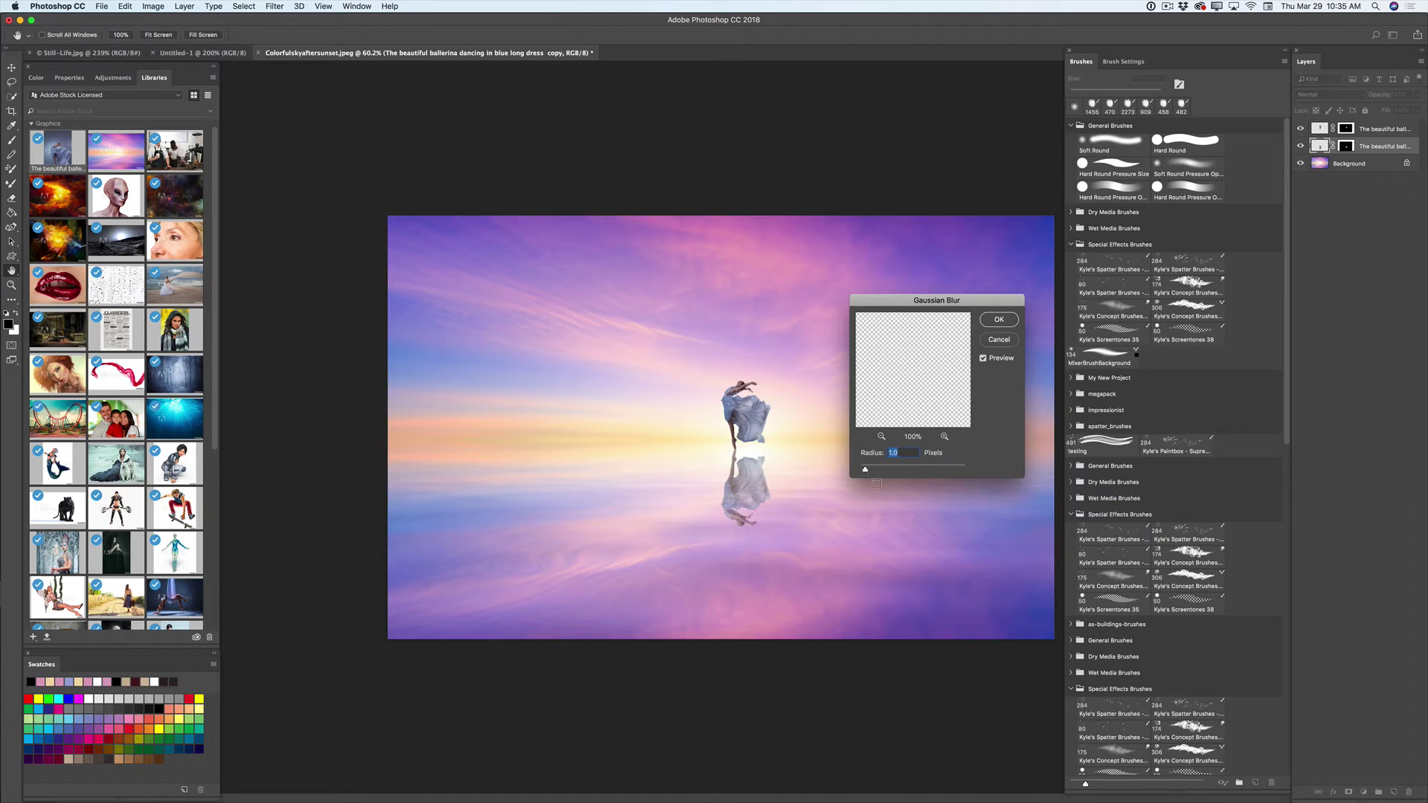
pyautogui.click(997, 339)
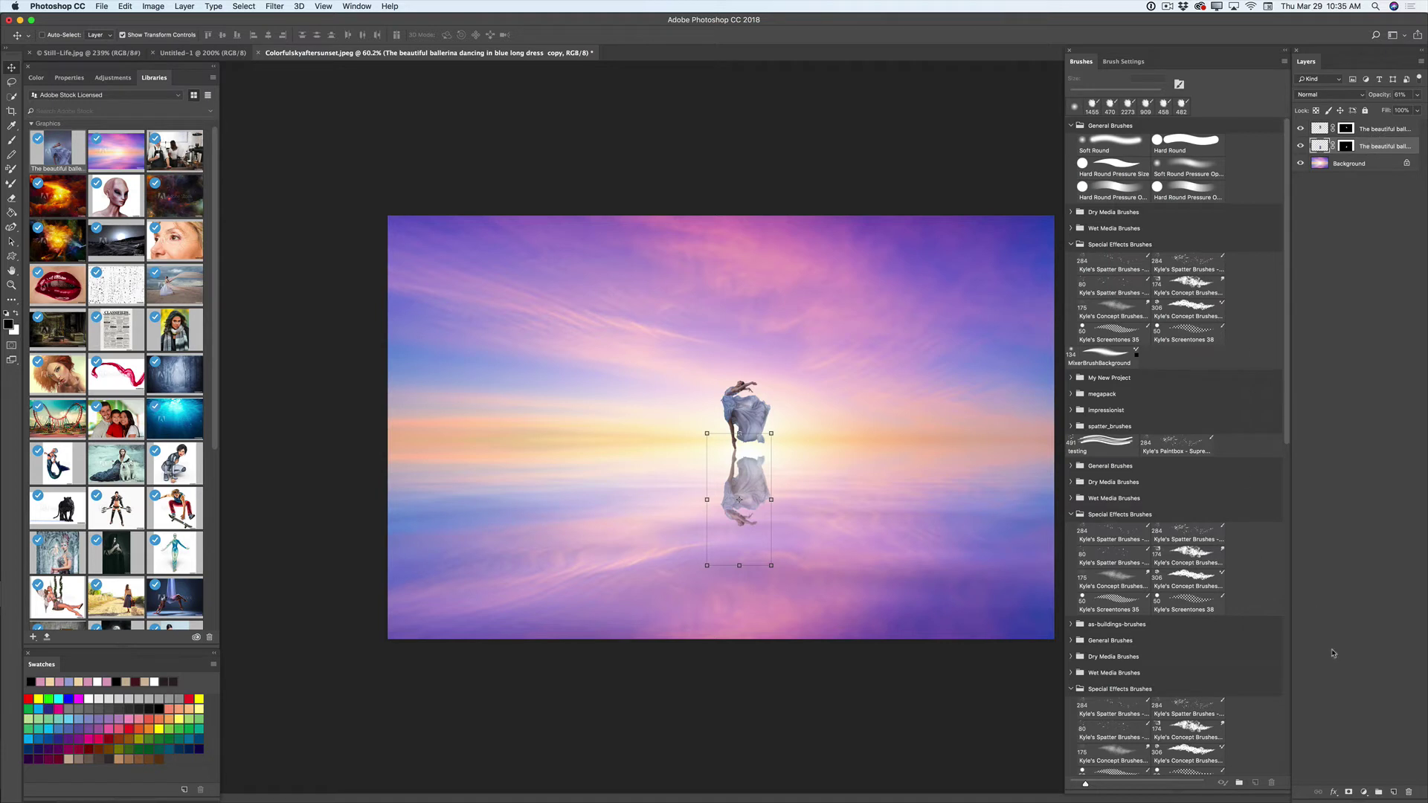
# Step: Add a new layer above the reflection, sample a pink from the upper sky as the foreground color, and activate the Brush tool
pyautogui.click(1393, 794)
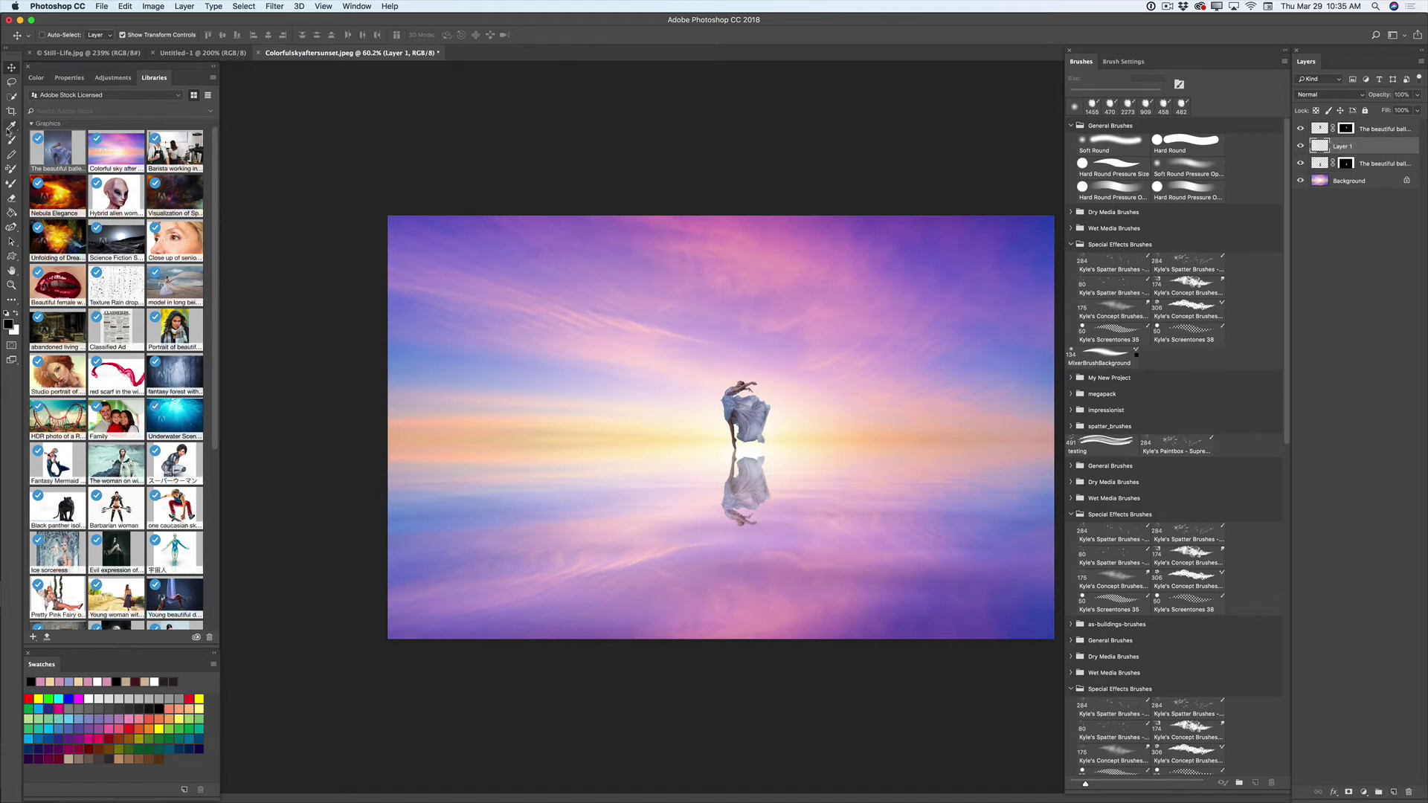
pyautogui.click(10, 127)
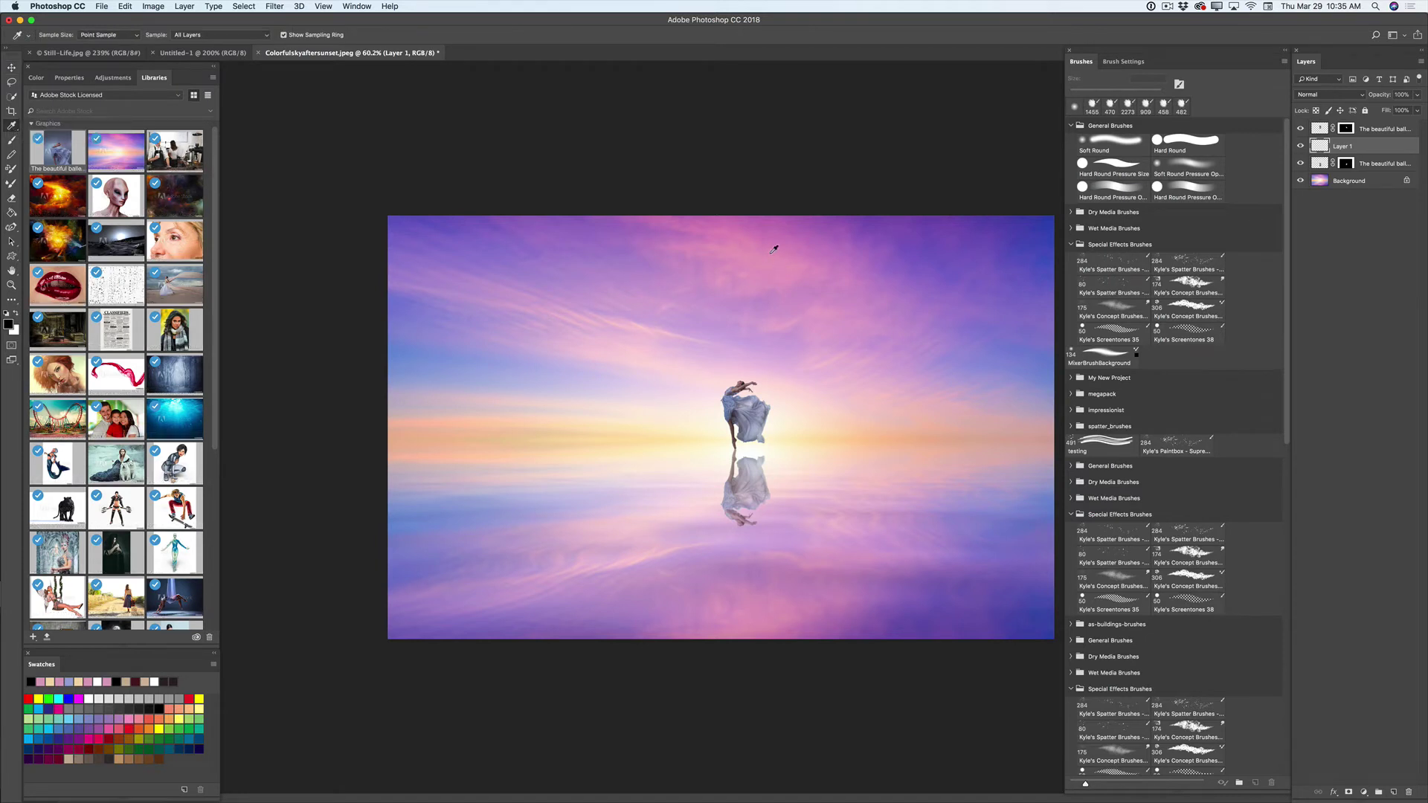
pyautogui.click(764, 264)
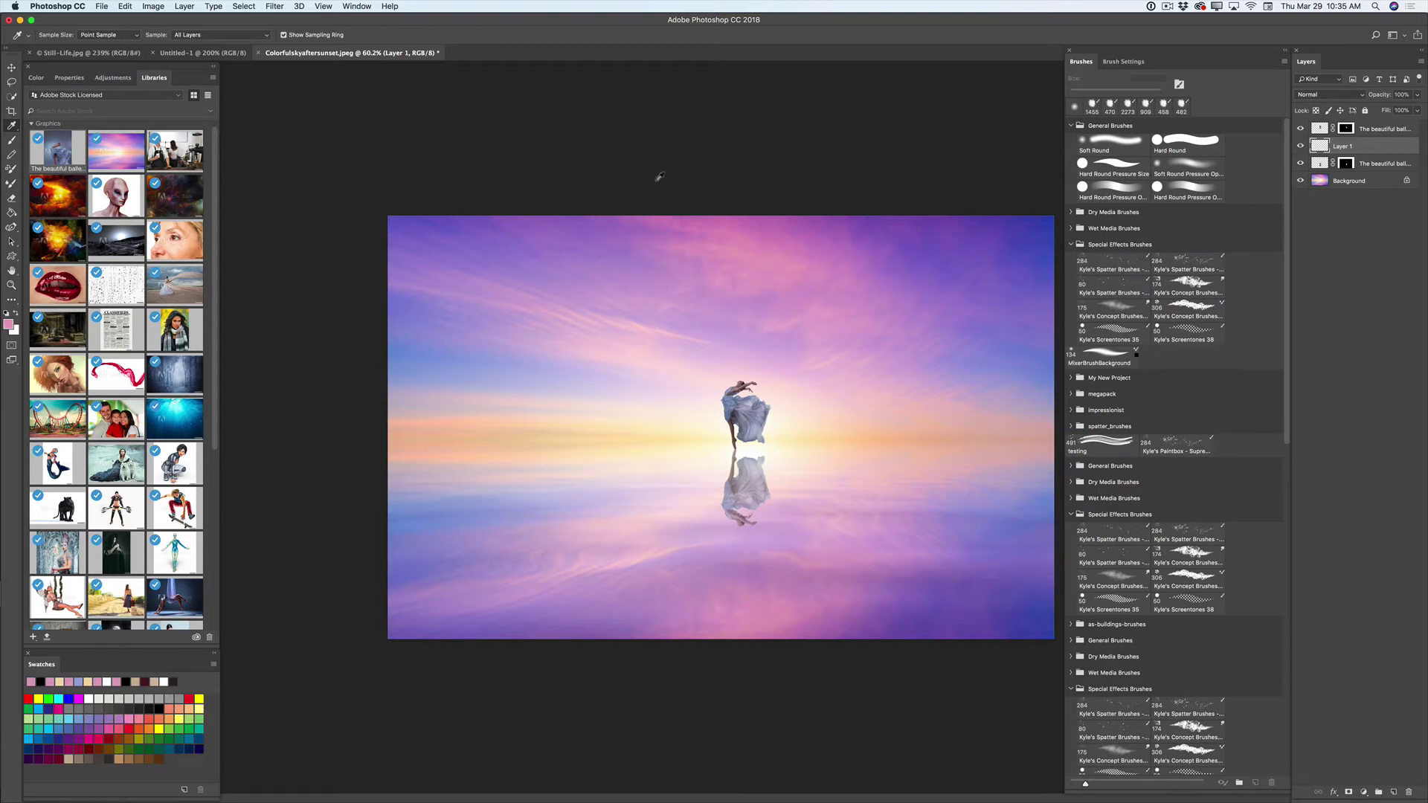
pyautogui.click(12, 141)
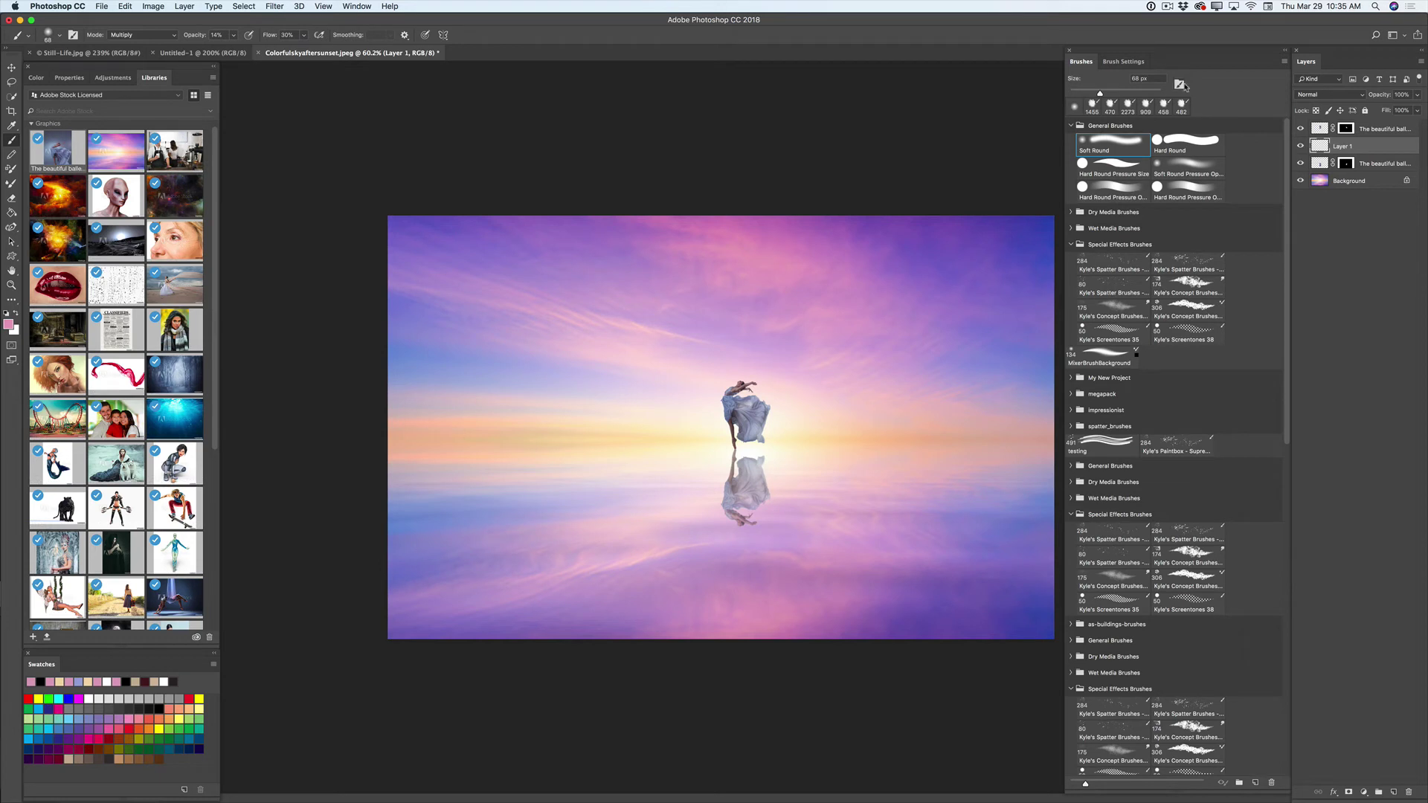
# Step: Look at the Kyle T. Webster brush download page in Safari via Get More Brushes, and return to Photoshop
pyautogui.click(1284, 63)
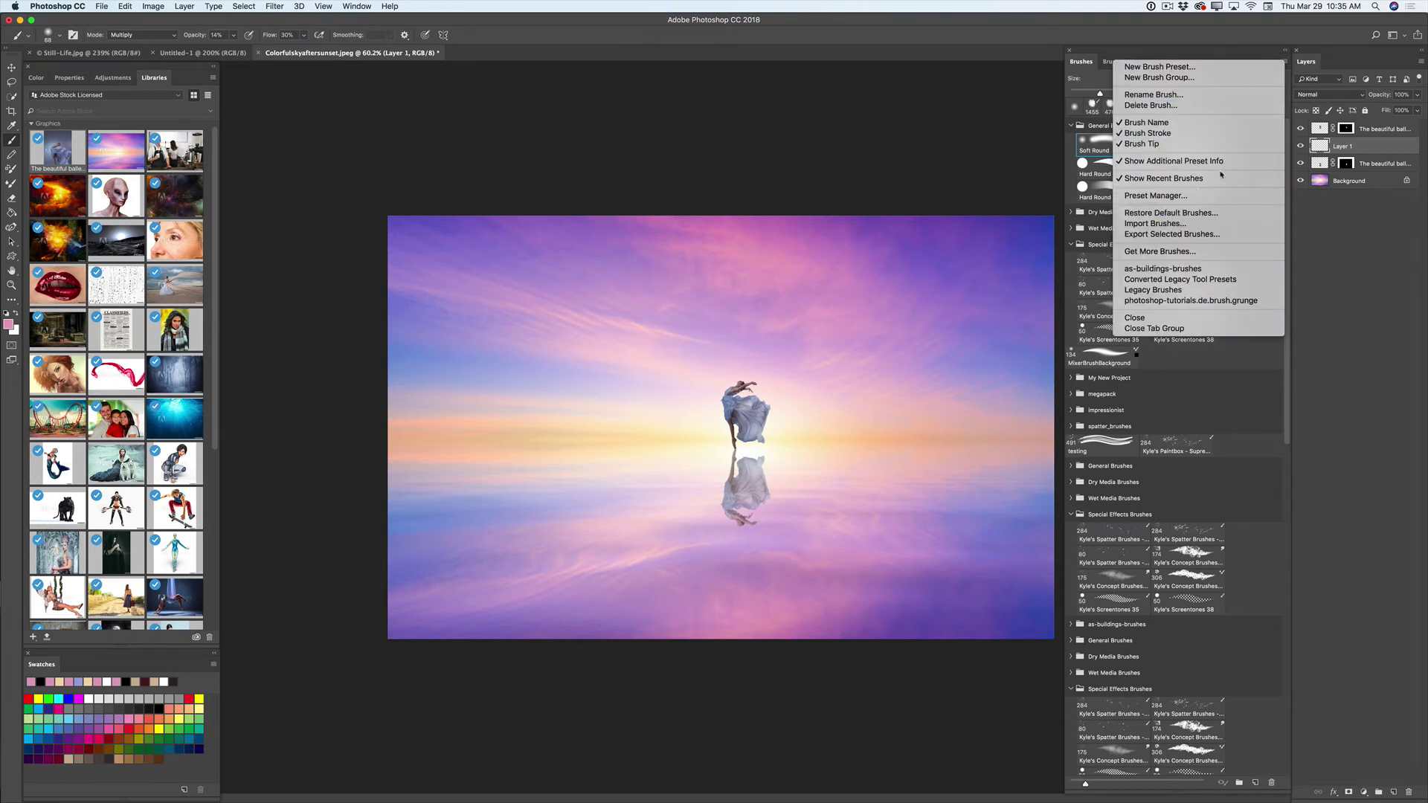
pyautogui.click(1160, 252)
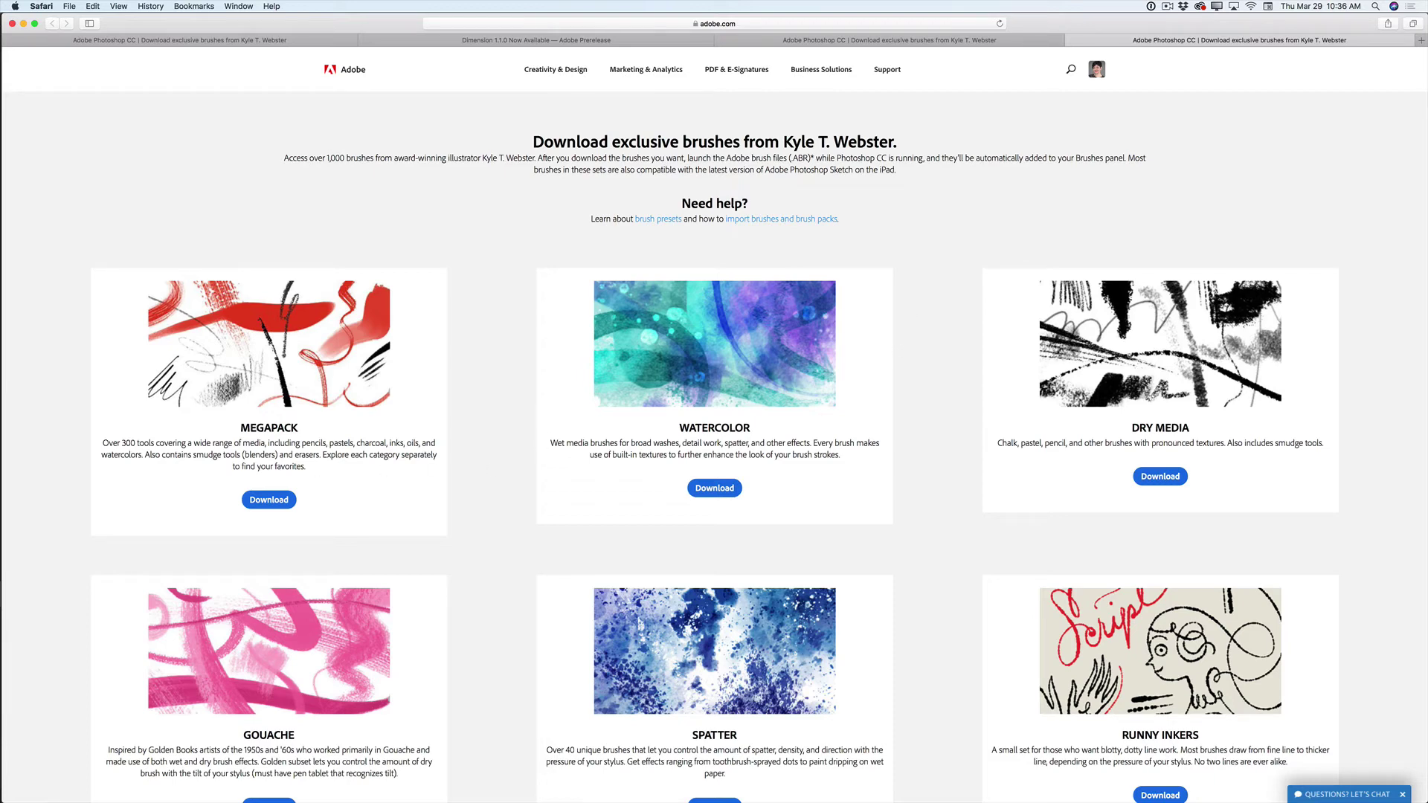
pyautogui.press('super+Tab')
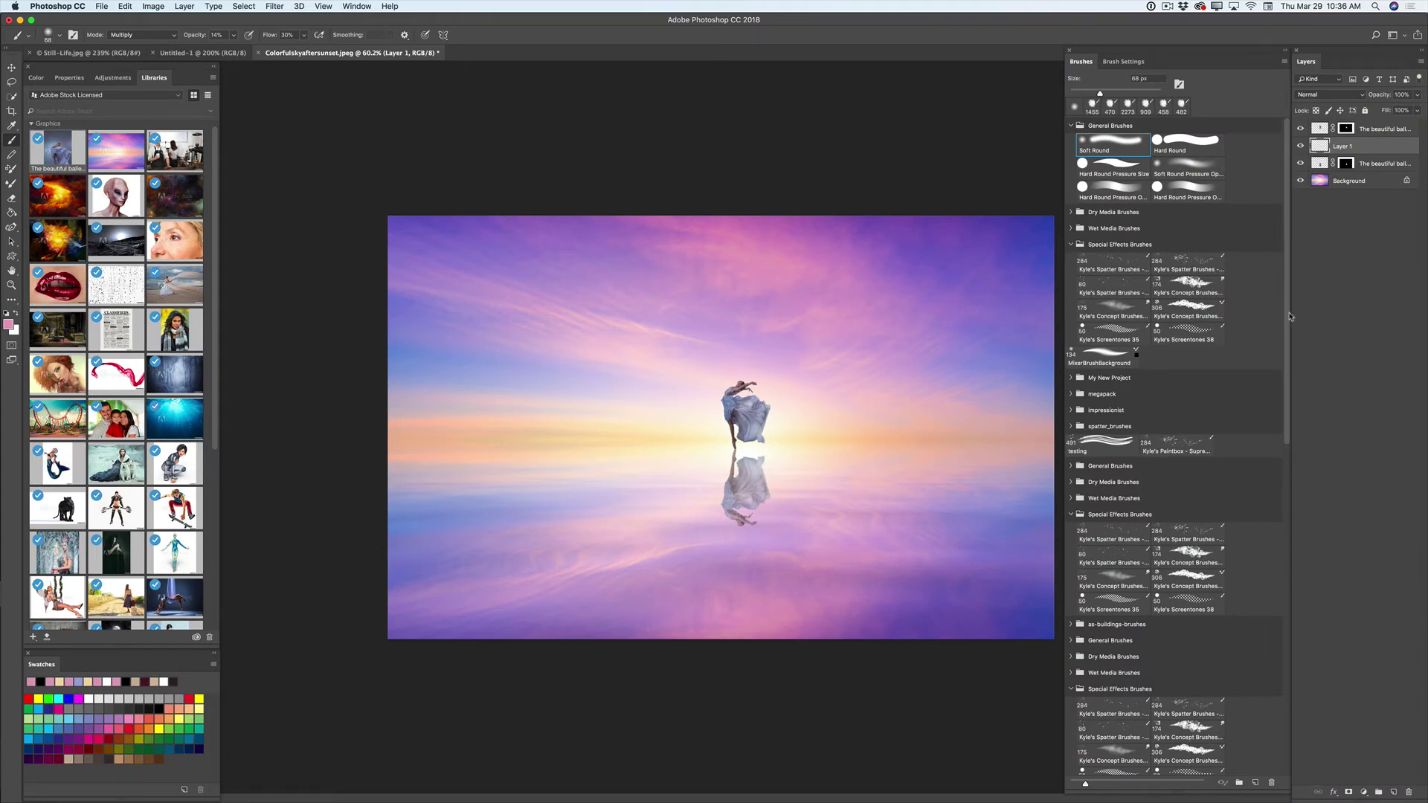
# Step: Pick a 264 px Kyle's Spatter brush from spatter_brushes 2, enlarge it to 1455 px and paint pink haze around the ballerina
pyautogui.moveTo(1290, 370); pyautogui.dragTo(1303, 725)
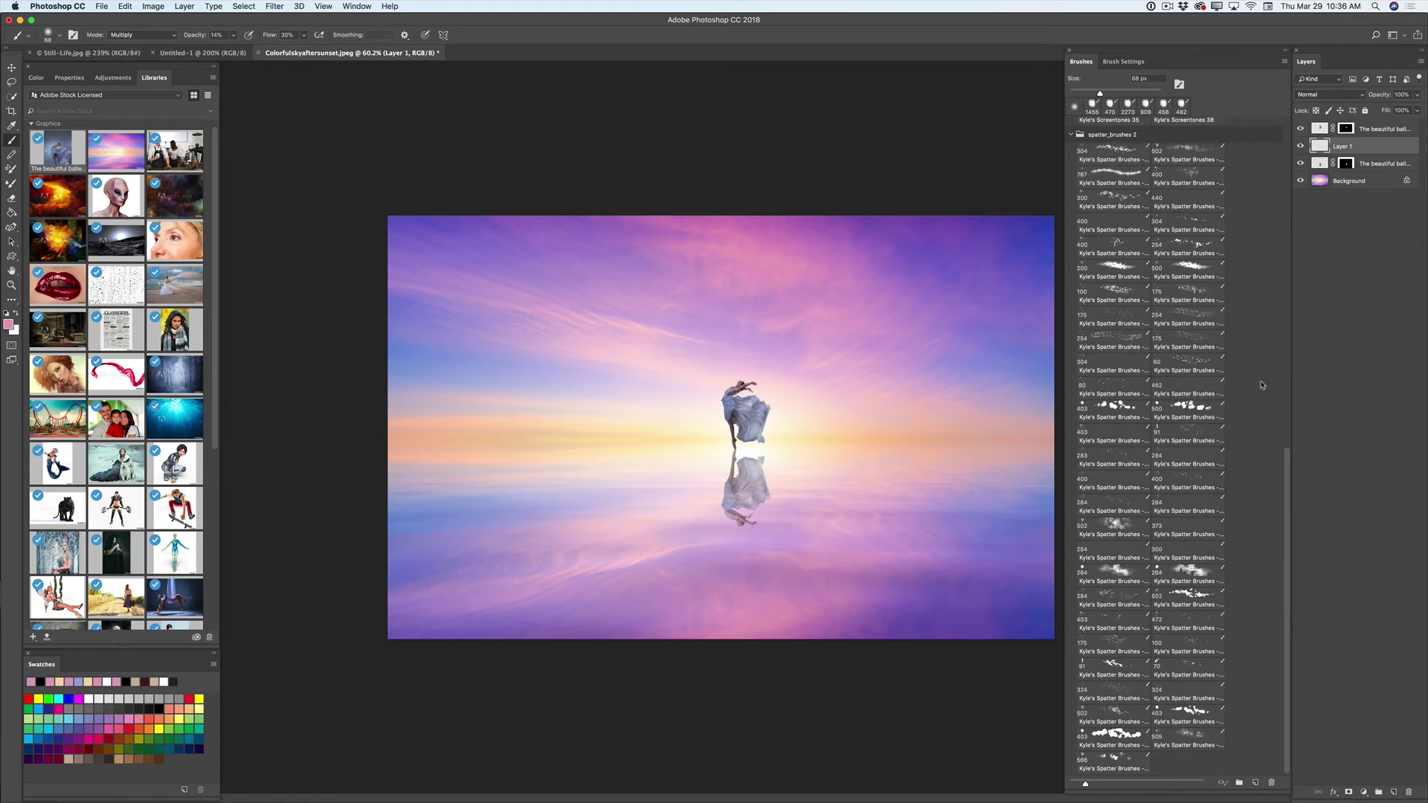
pyautogui.click(1184, 574)
pyautogui.moveTo(1142, 93); pyautogui.dragTo(1154, 94)
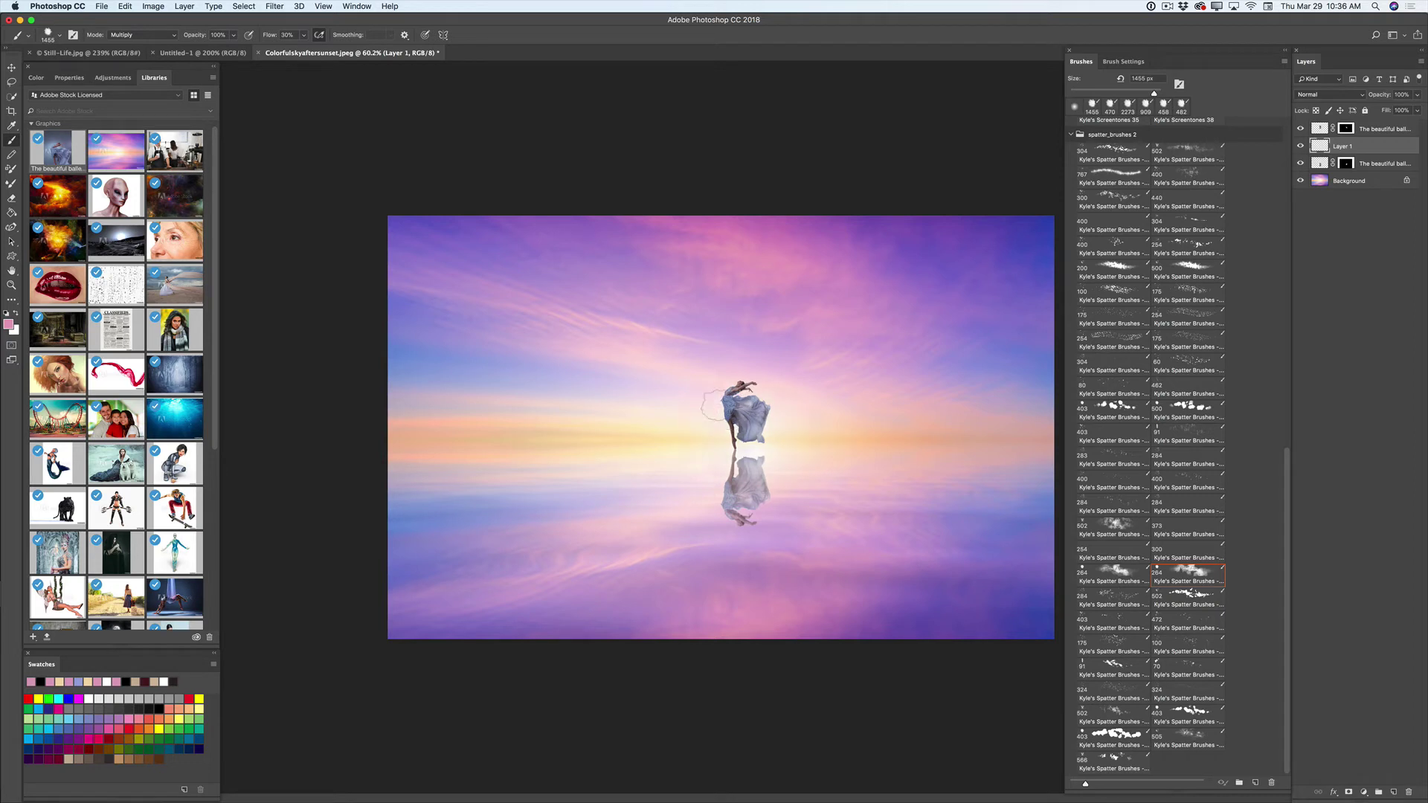
pyautogui.click(722, 417)
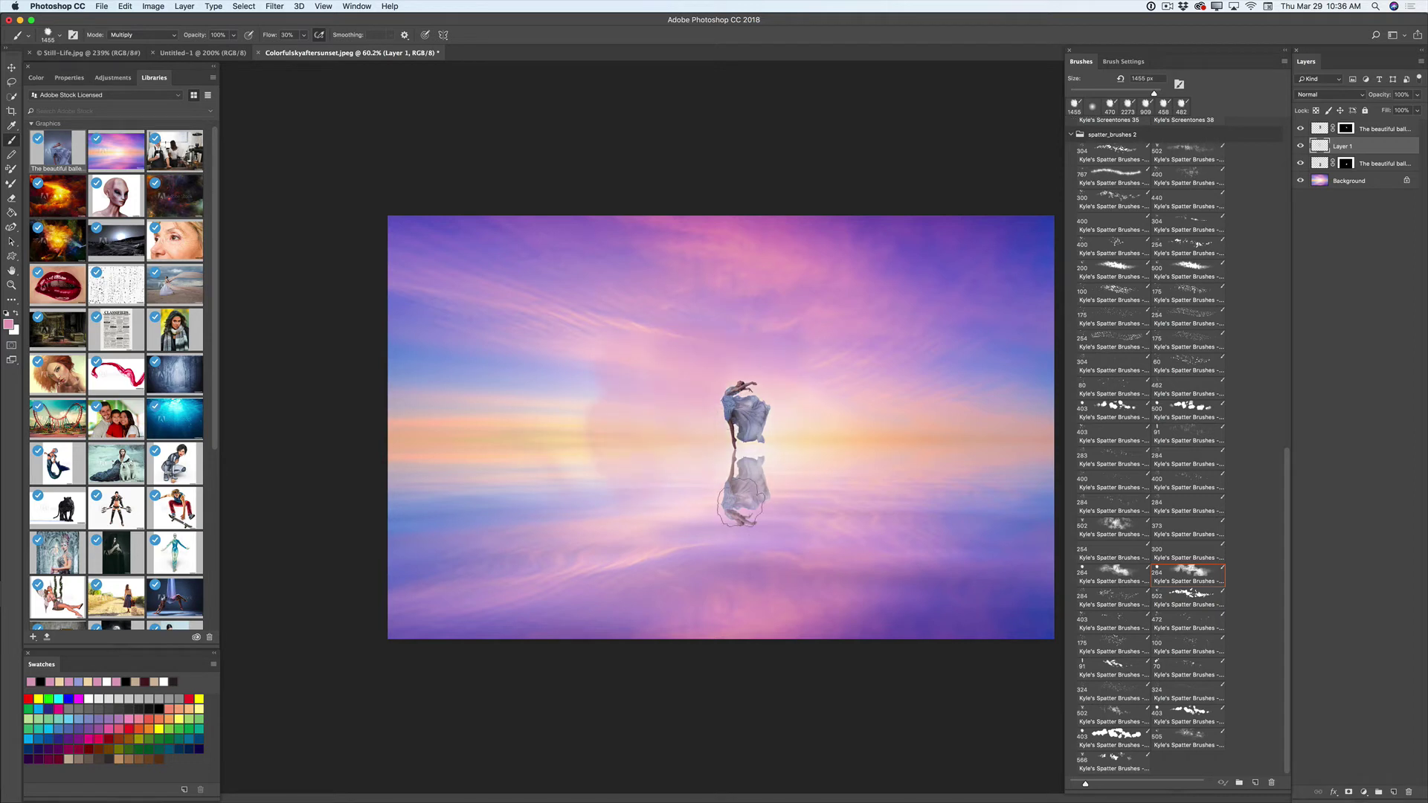
# Step: Fade the pink haze stroke to a lower opacity in Multiply mode
pyautogui.click(124, 6)
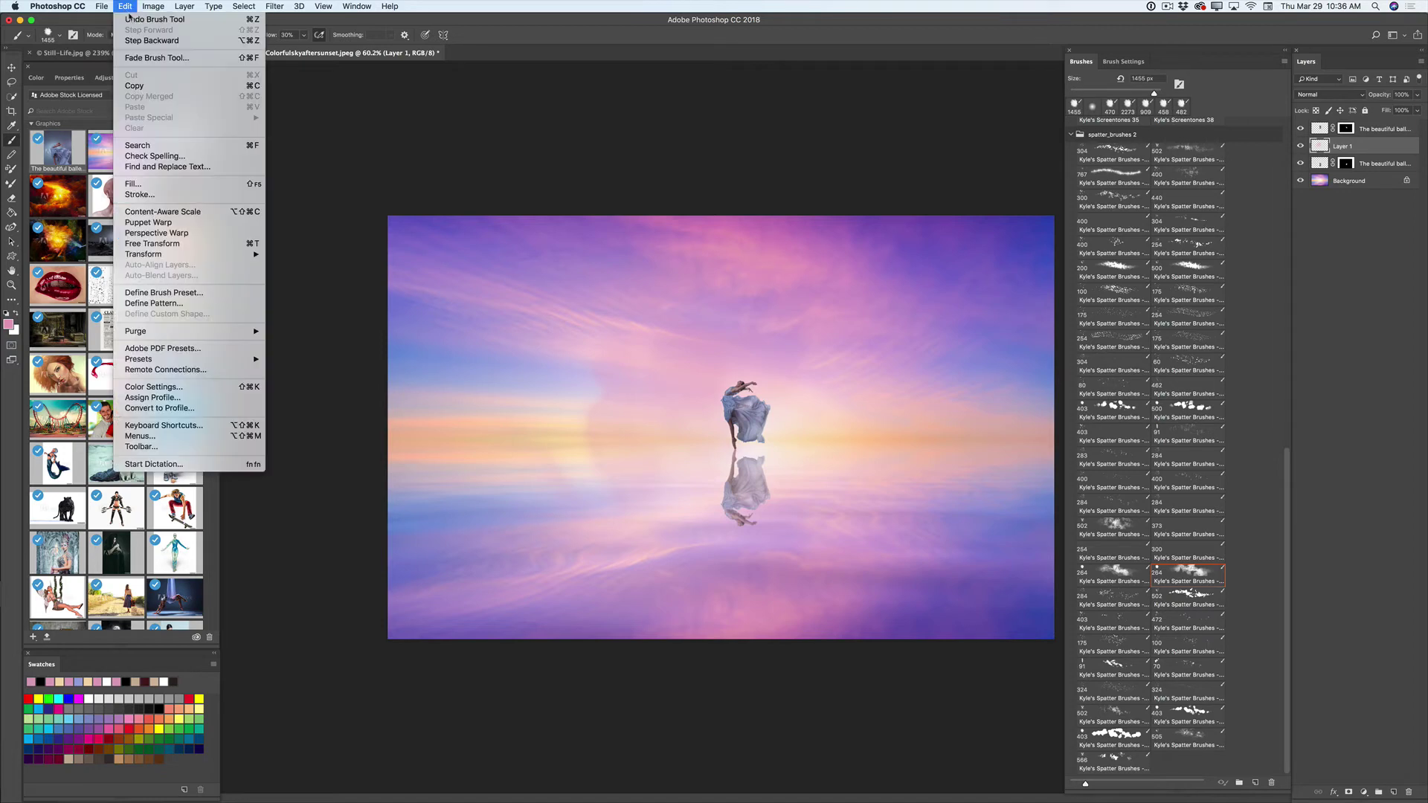
pyautogui.click(142, 58)
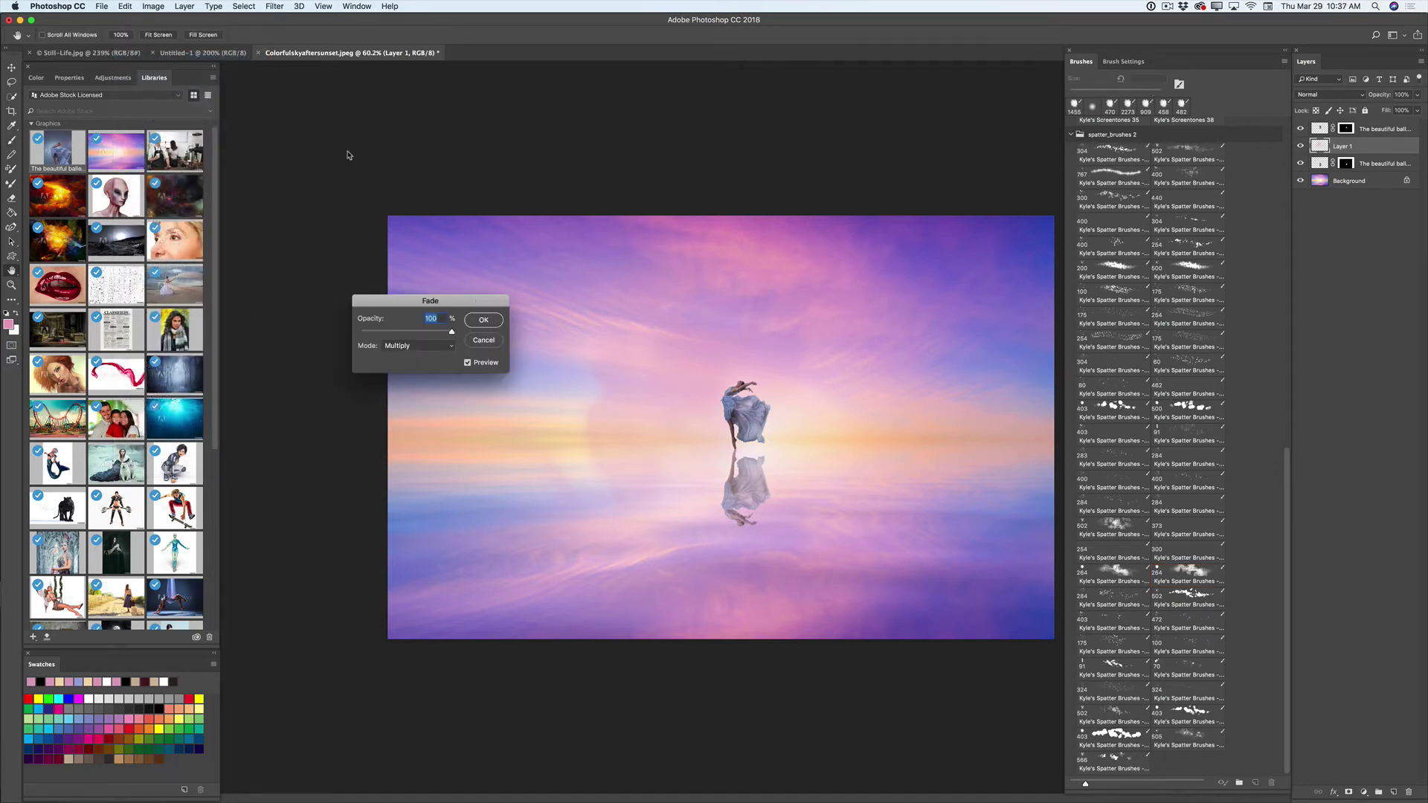
pyautogui.moveTo(451, 332); pyautogui.dragTo(448, 334)
pyautogui.click(482, 322)
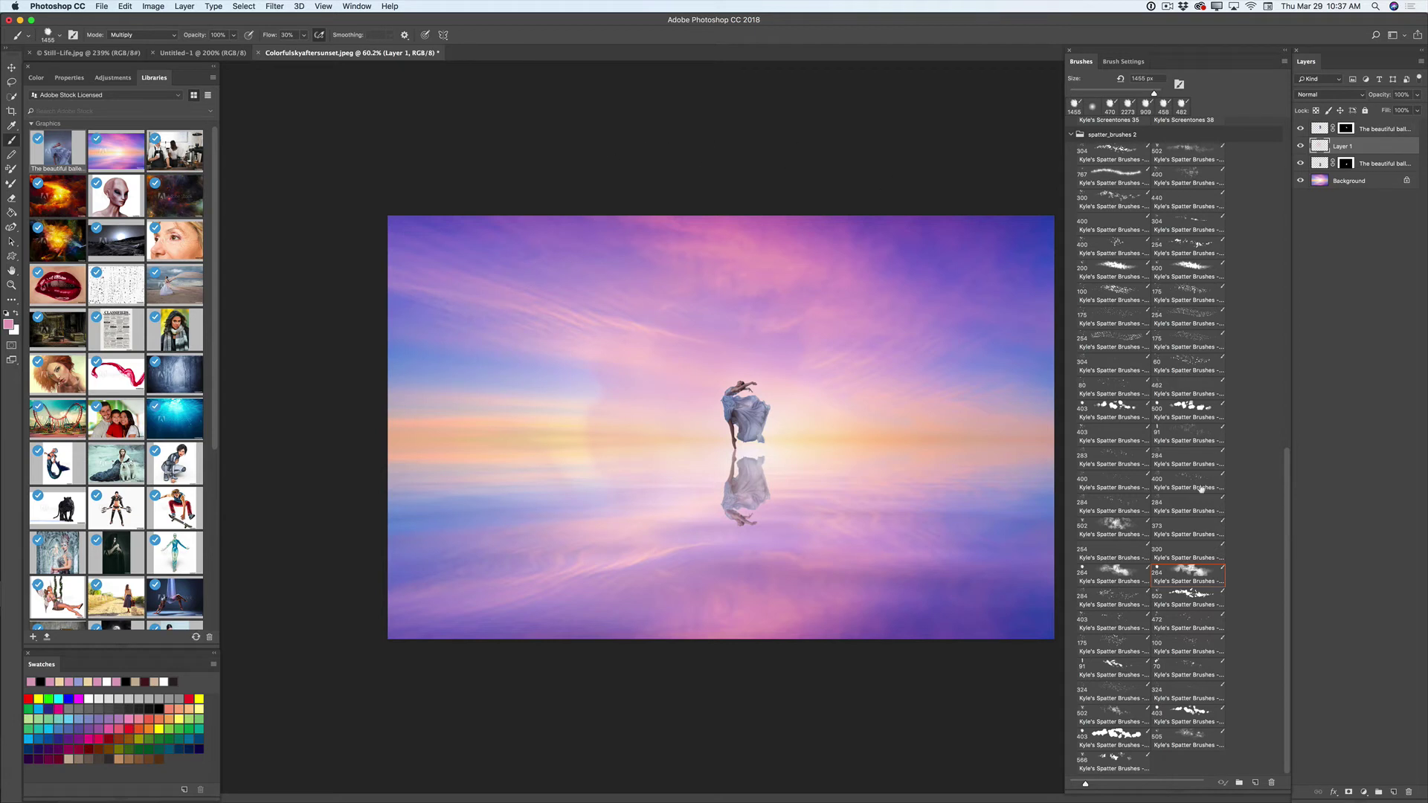
# Step: On another new layer, paint pink smoke beyond the ballerina's raised arm with the spatter brush at 300 px, and step back once
pyautogui.click(1391, 792)
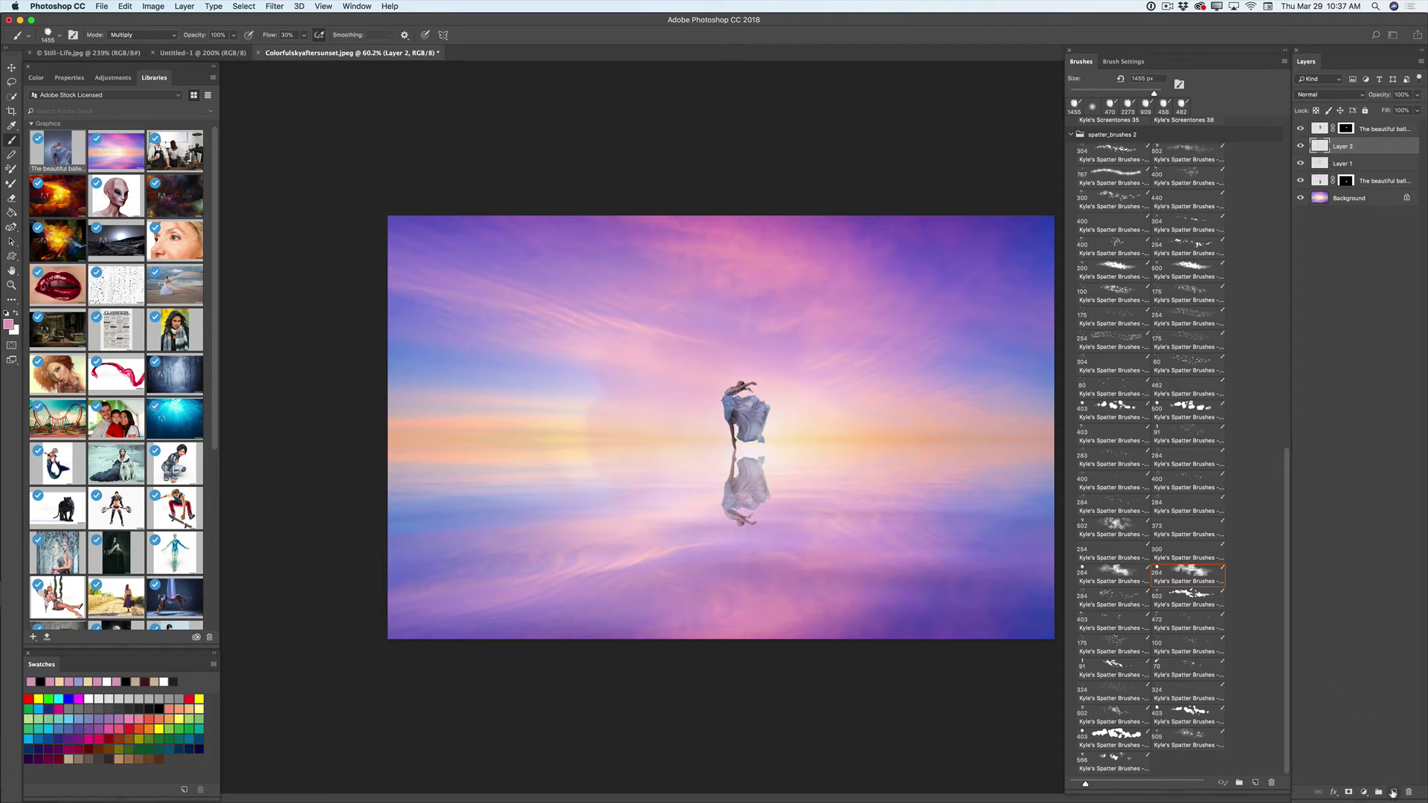
pyautogui.moveTo(1155, 93); pyautogui.dragTo(1145, 94)
pyautogui.click(772, 413)
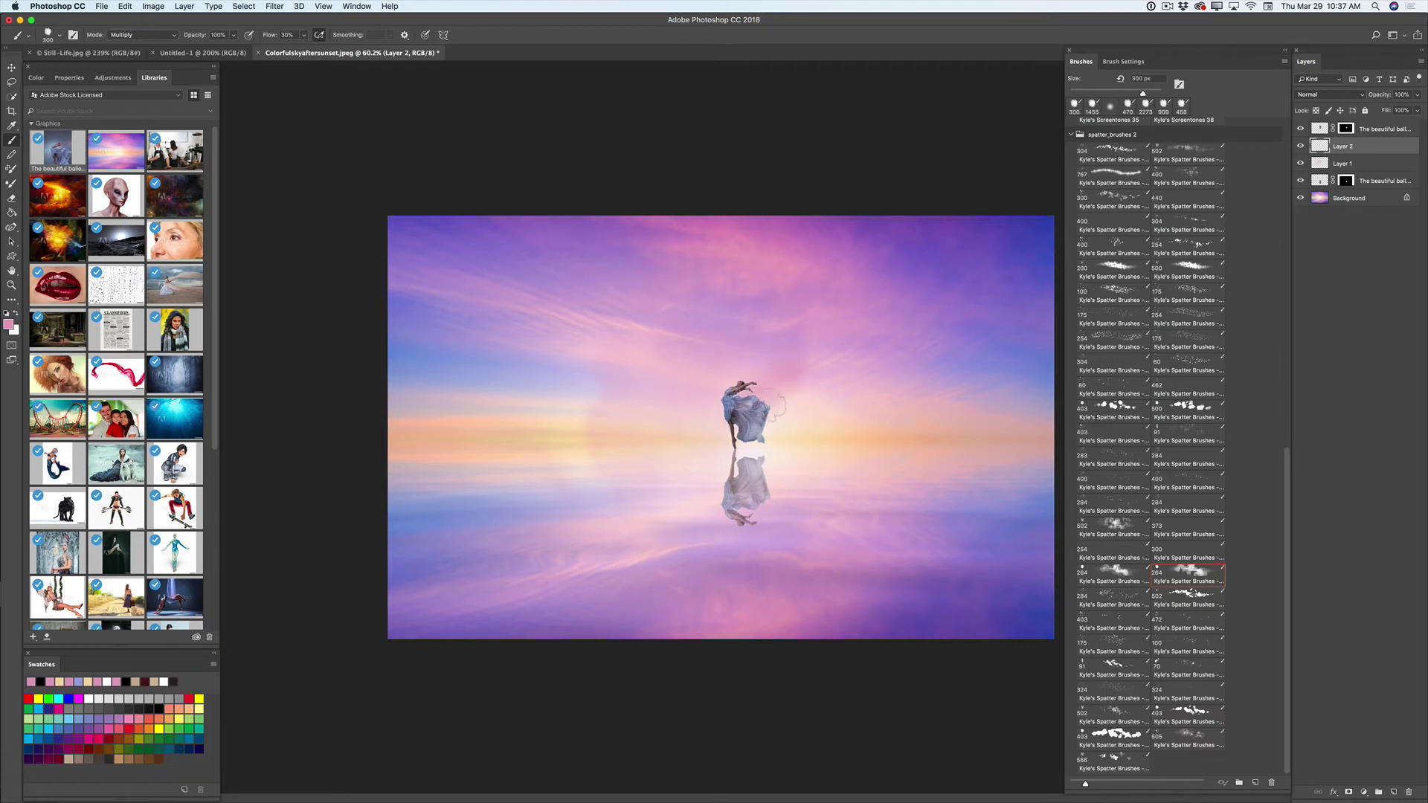
pyautogui.moveTo(774, 409); pyautogui.dragTo(824, 364)
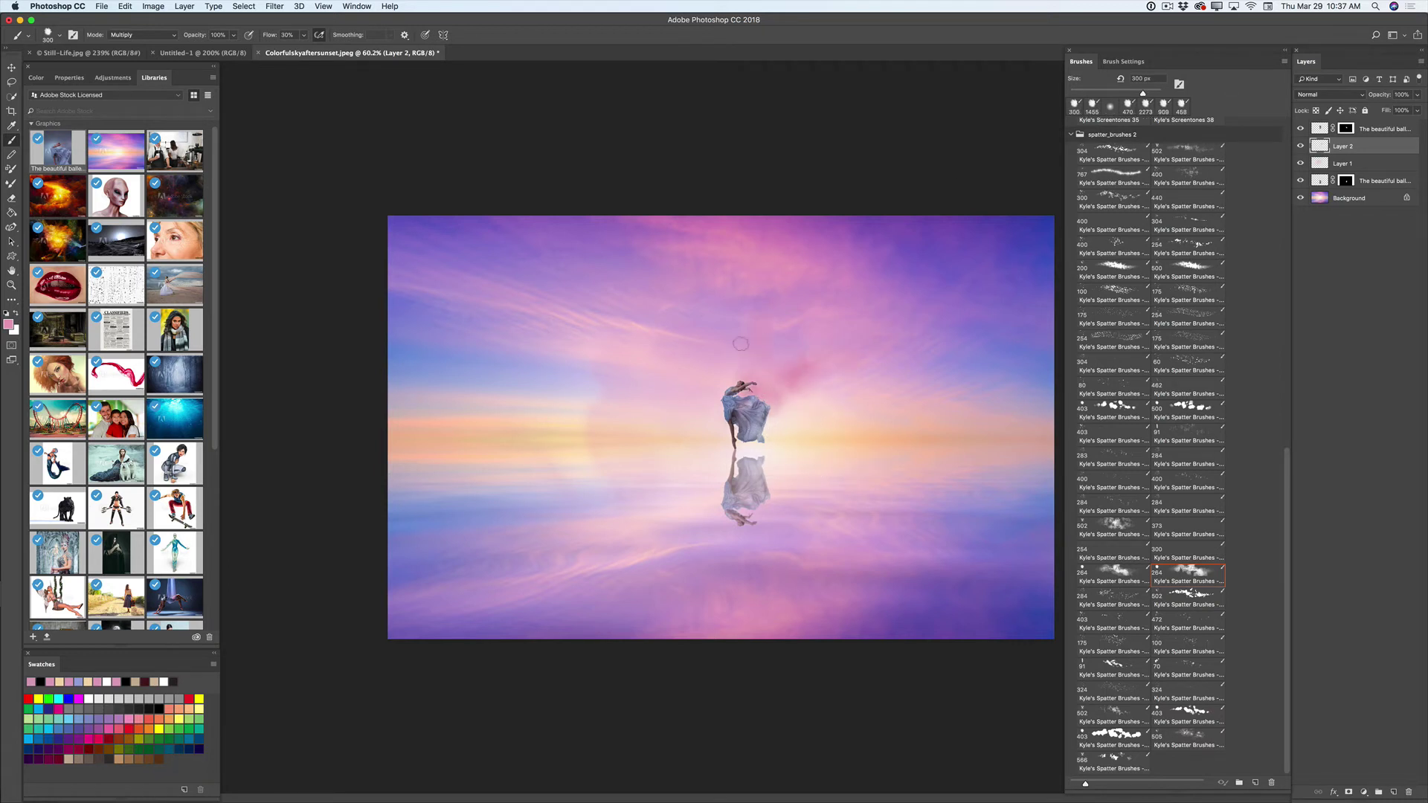
pyautogui.click(124, 6)
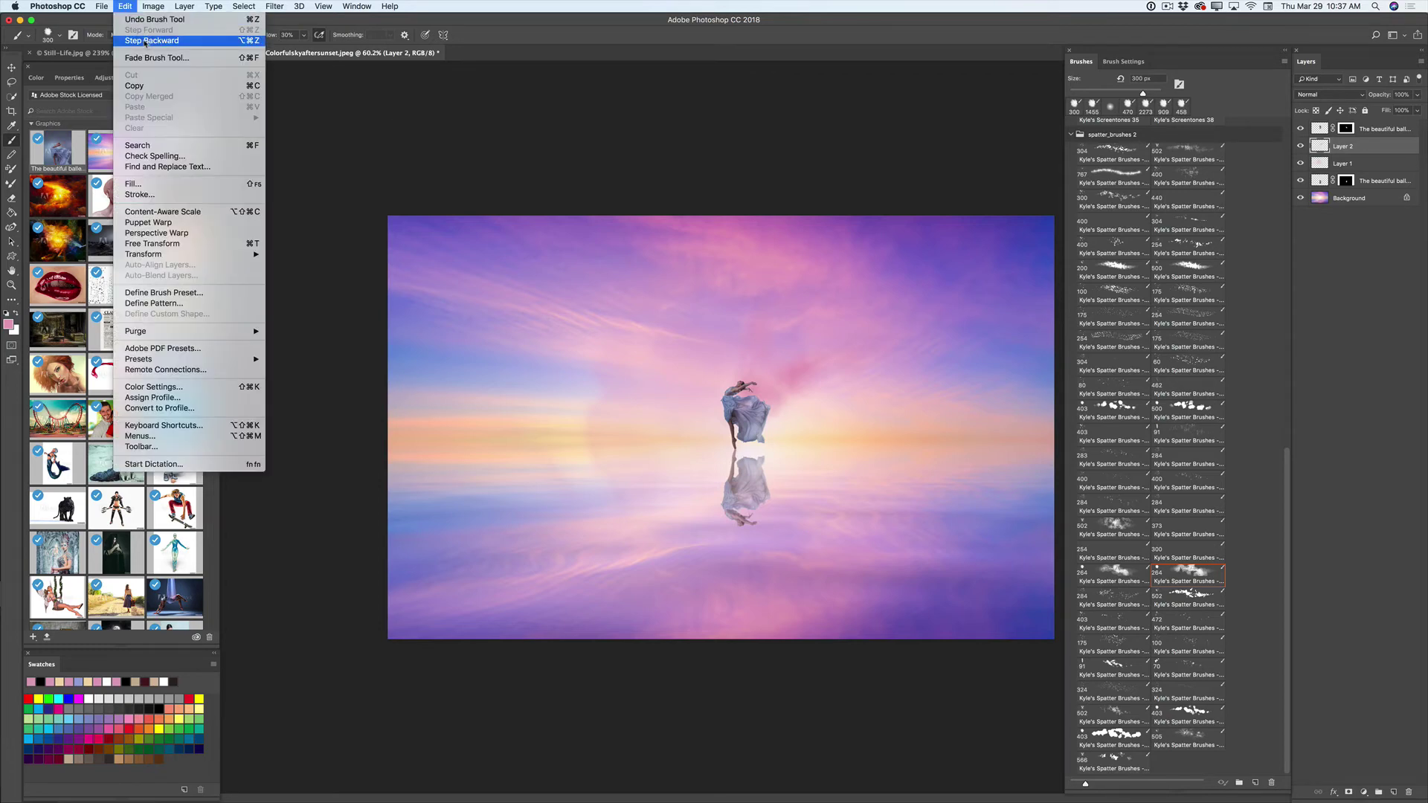
pyautogui.click(150, 41)
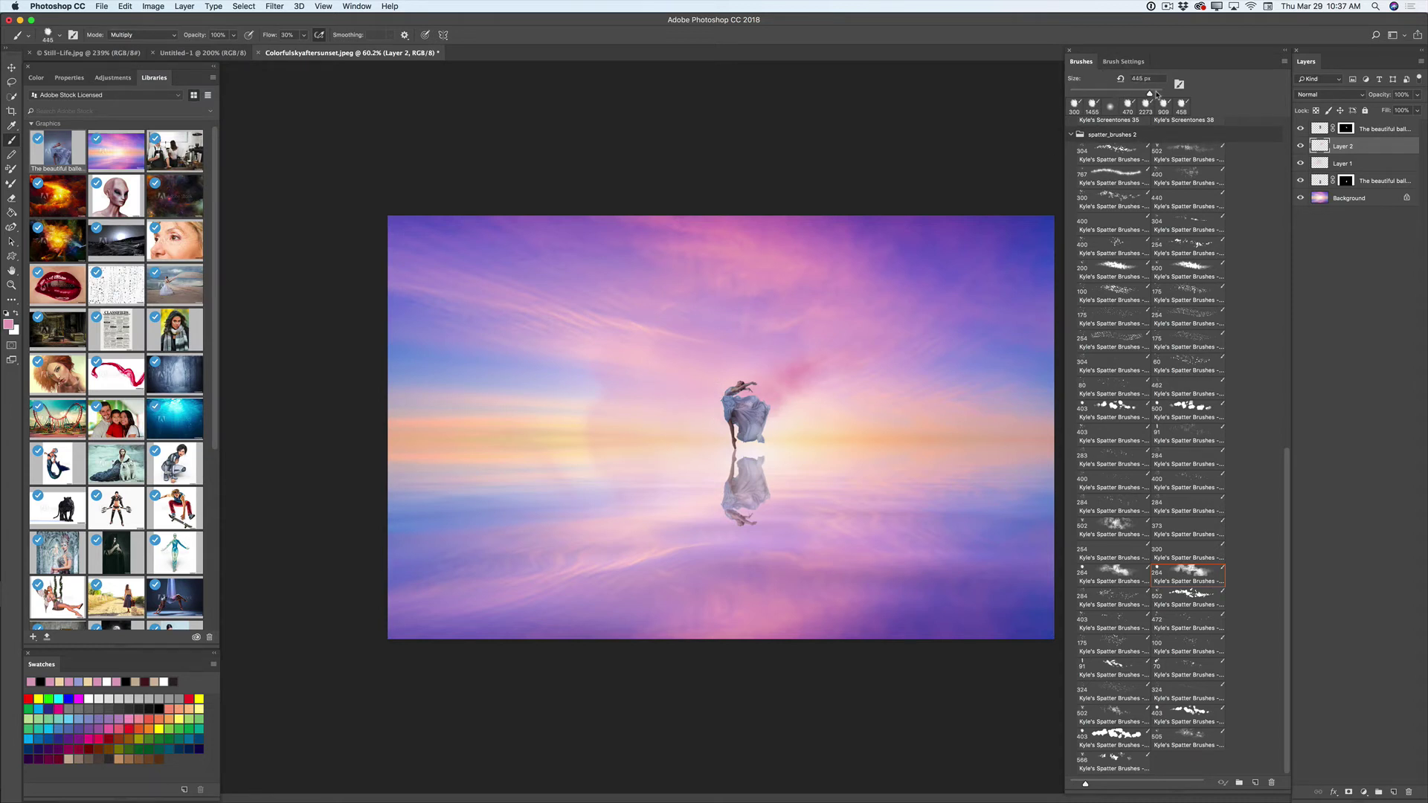
# Step: On a further new layer, paint light orange sampled from the horizon into the sky beside the ballerina with the spatter brush at 909 px
pyautogui.moveTo(1150, 93); pyautogui.dragTo(1155, 95)
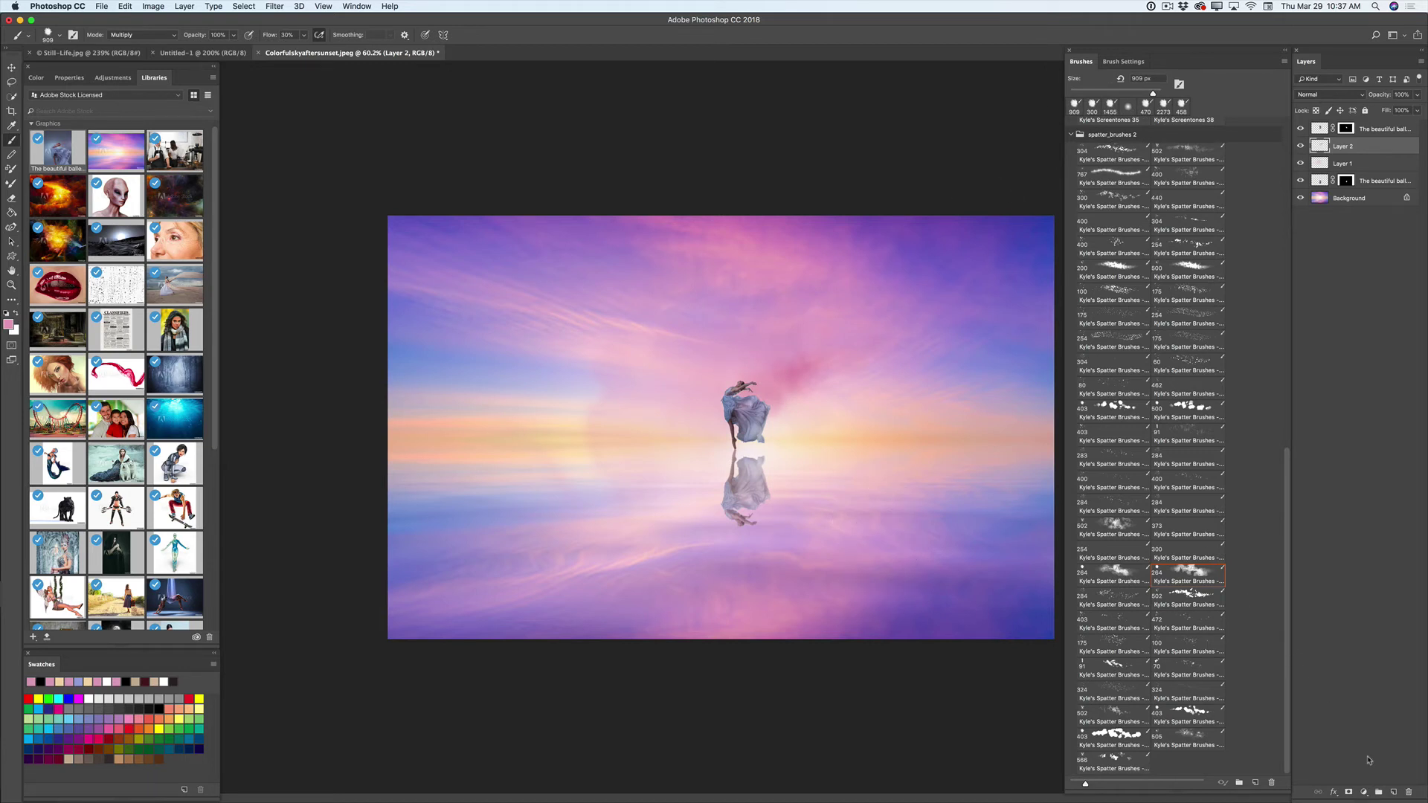
pyautogui.click(1391, 793)
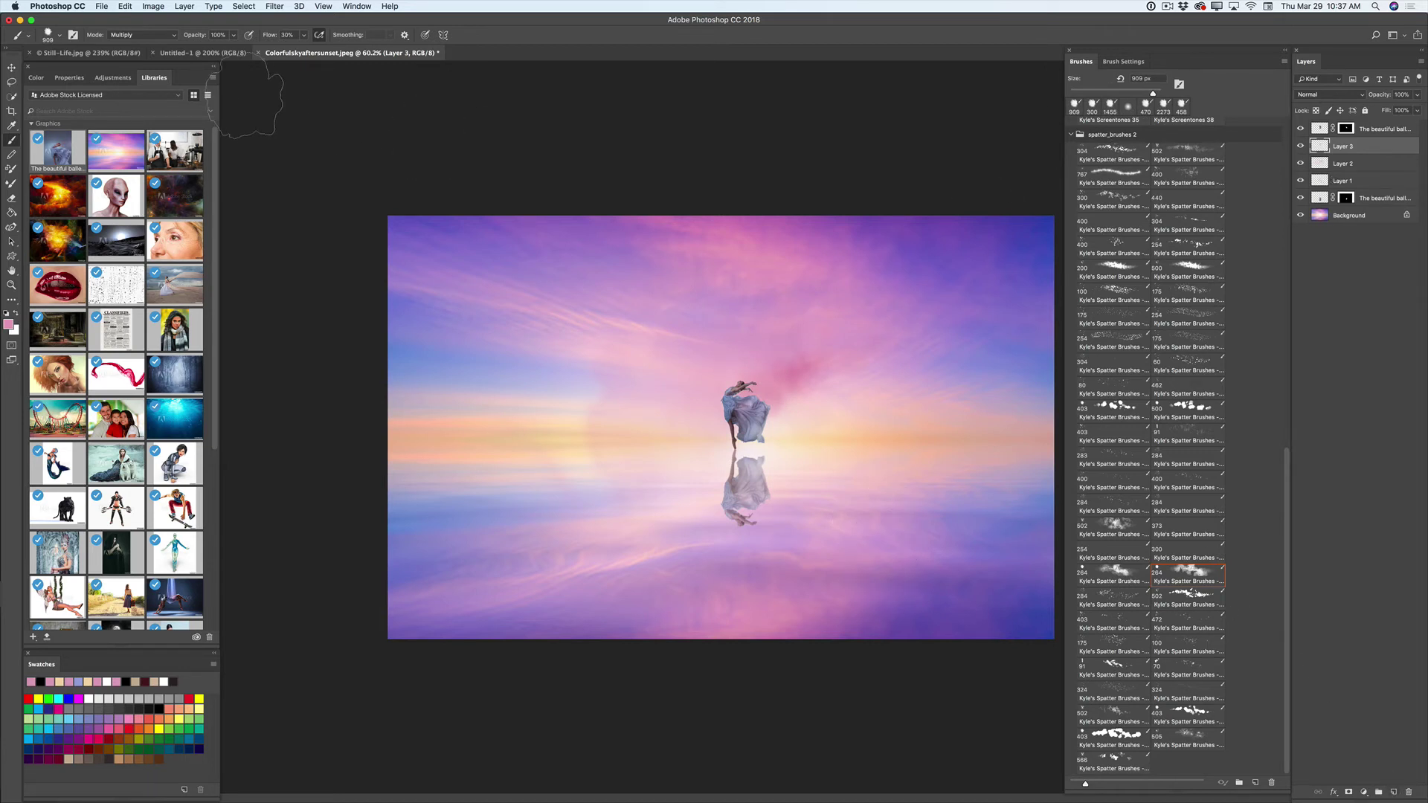
pyautogui.click(12, 125)
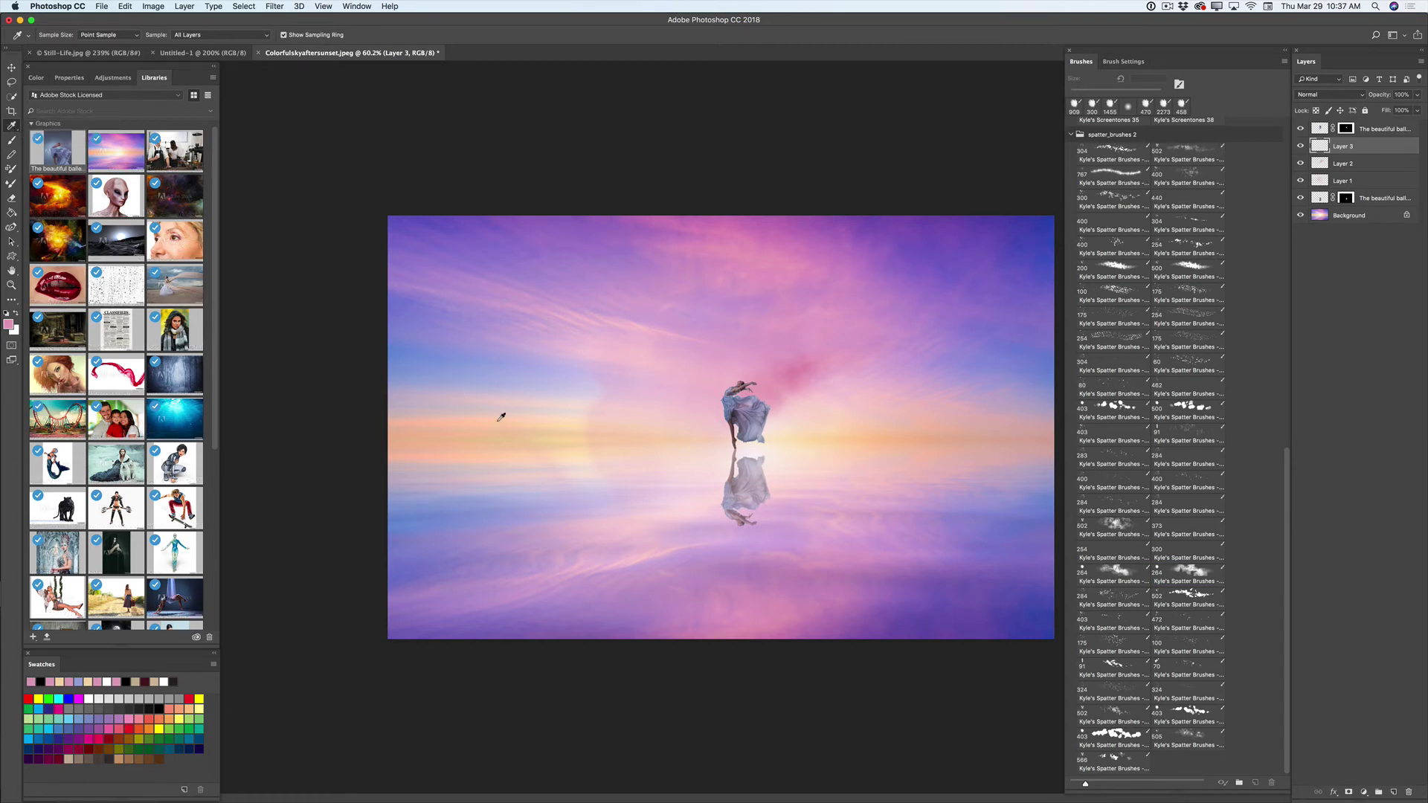
pyautogui.click(565, 443)
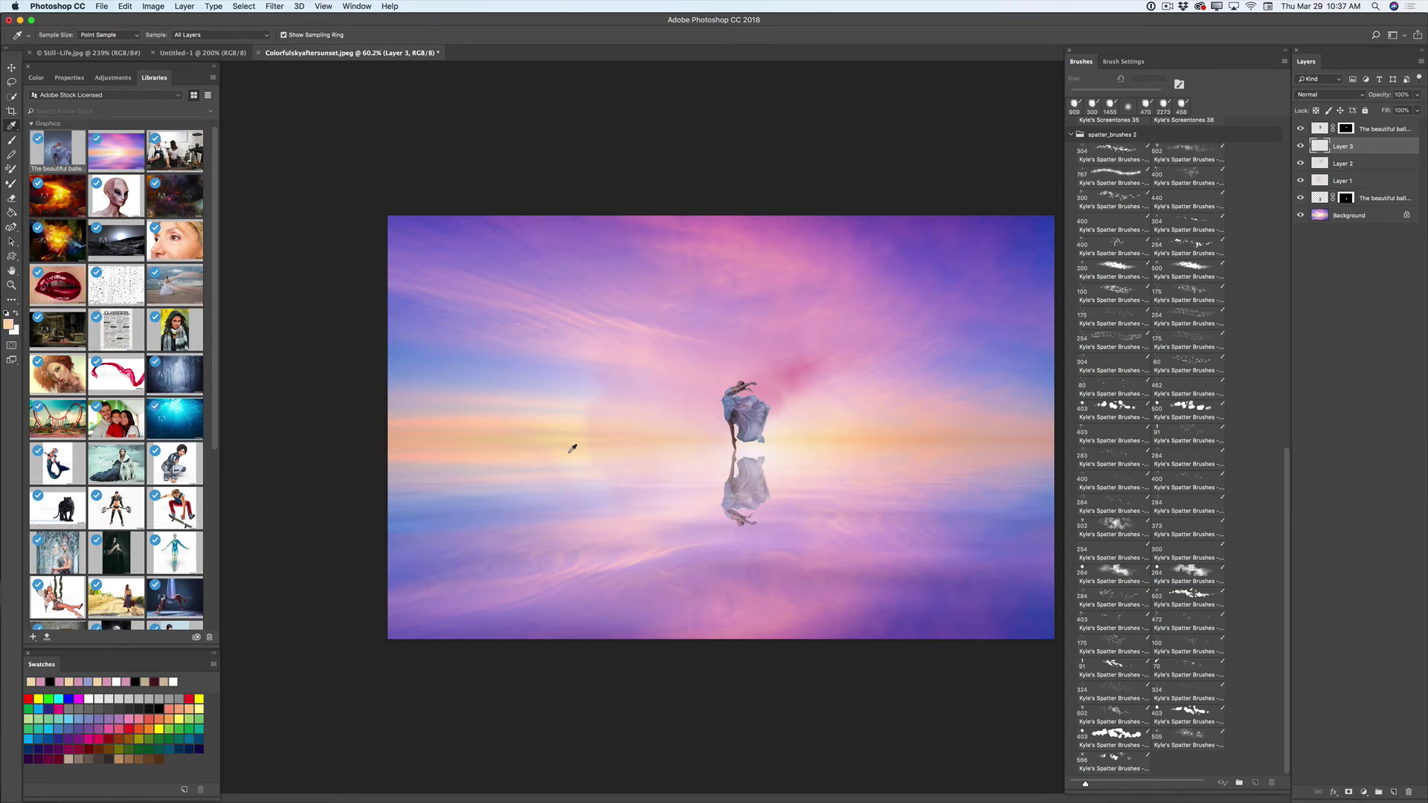
pyautogui.press('b')
pyautogui.moveTo(733, 416); pyautogui.dragTo(654, 320)
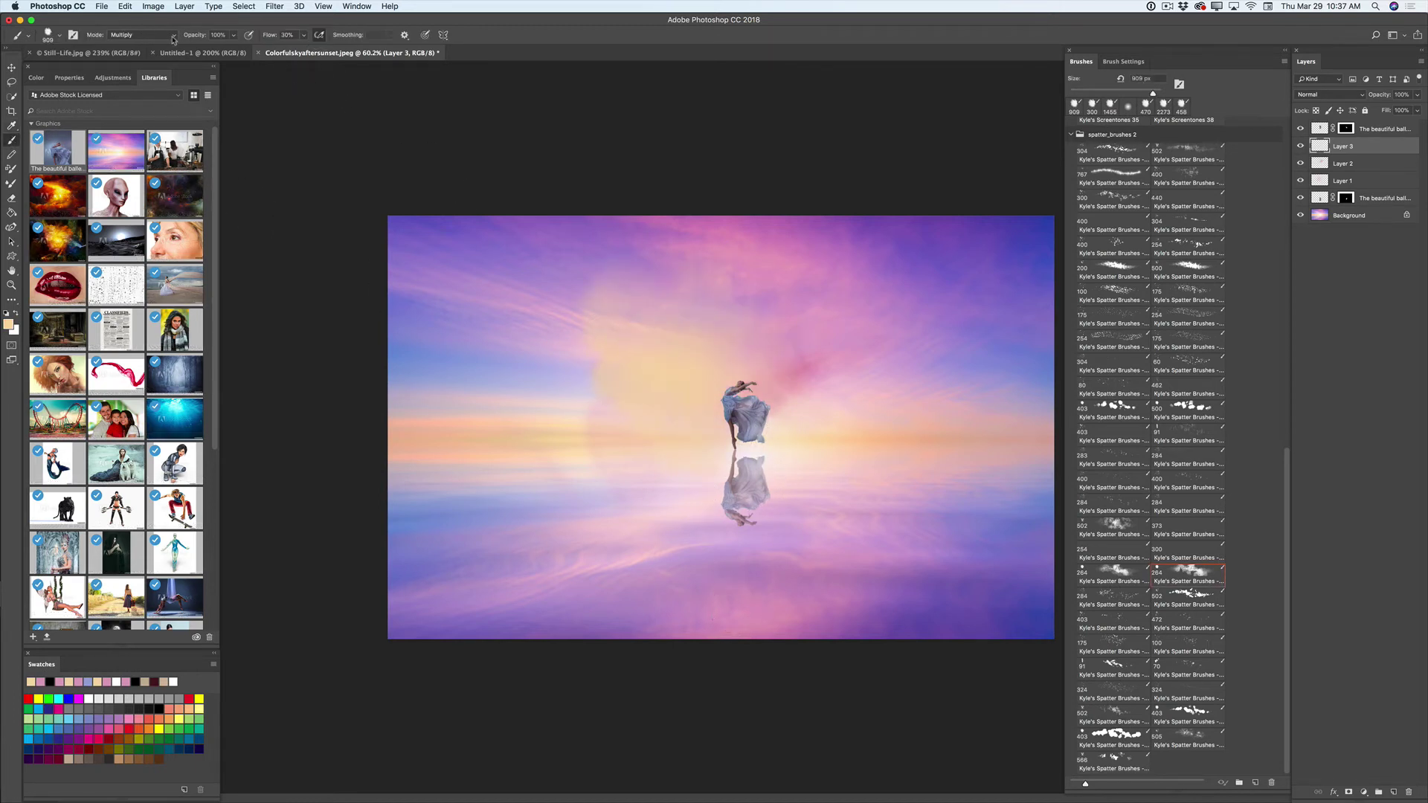
# Step: Fade the light orange brush stroke to about 80% opacity in Multiply mode
pyautogui.click(125, 6)
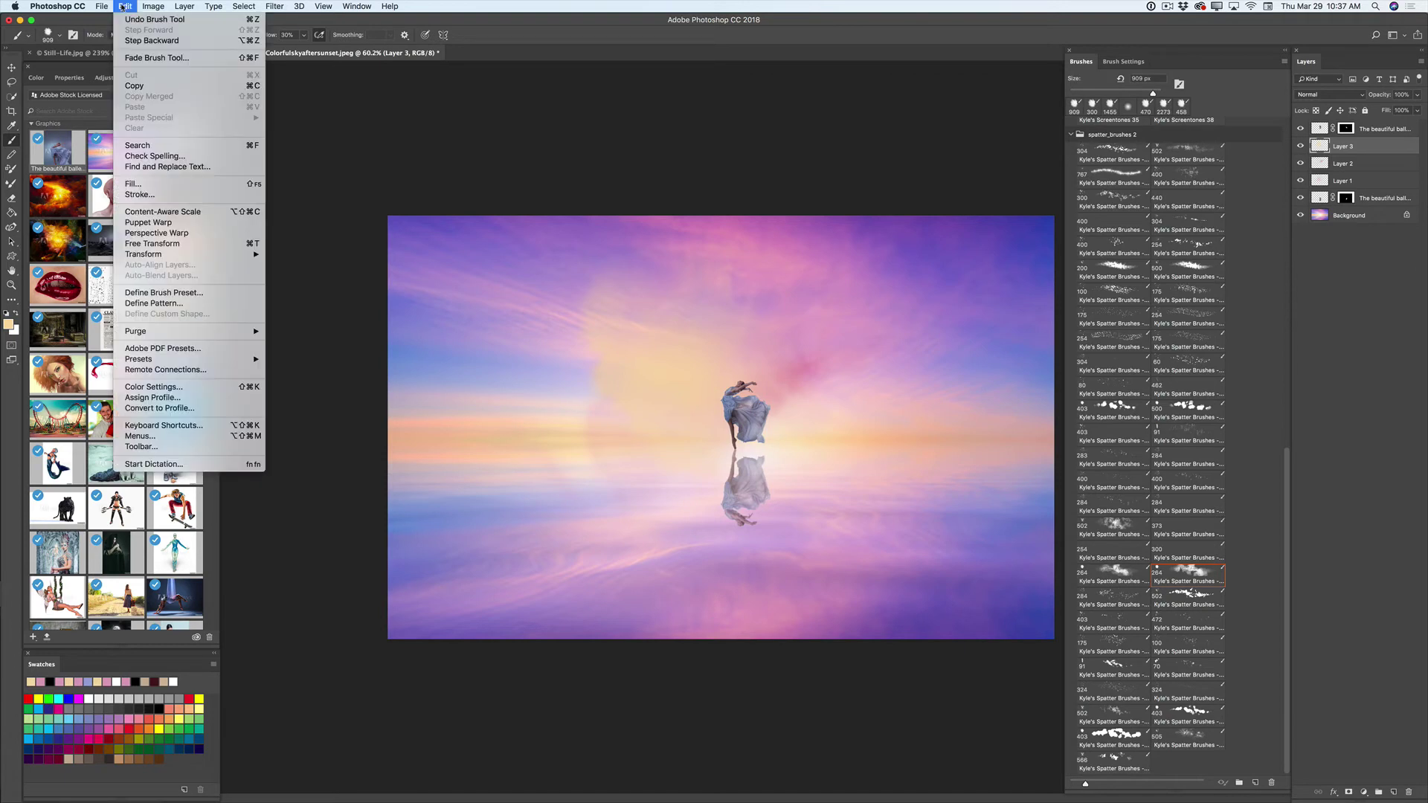
pyautogui.click(145, 58)
pyautogui.moveTo(450, 332); pyautogui.dragTo(434, 333)
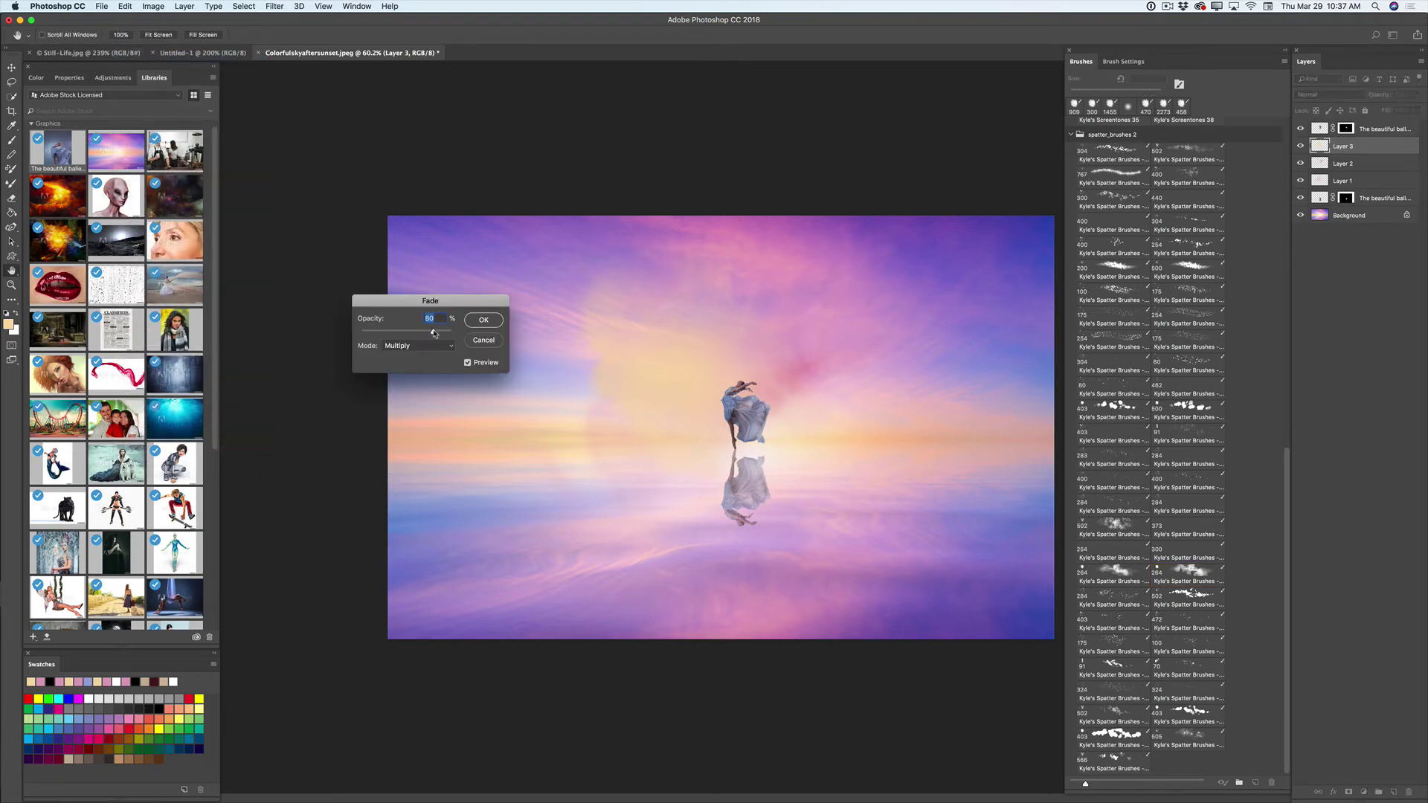
pyautogui.click(484, 320)
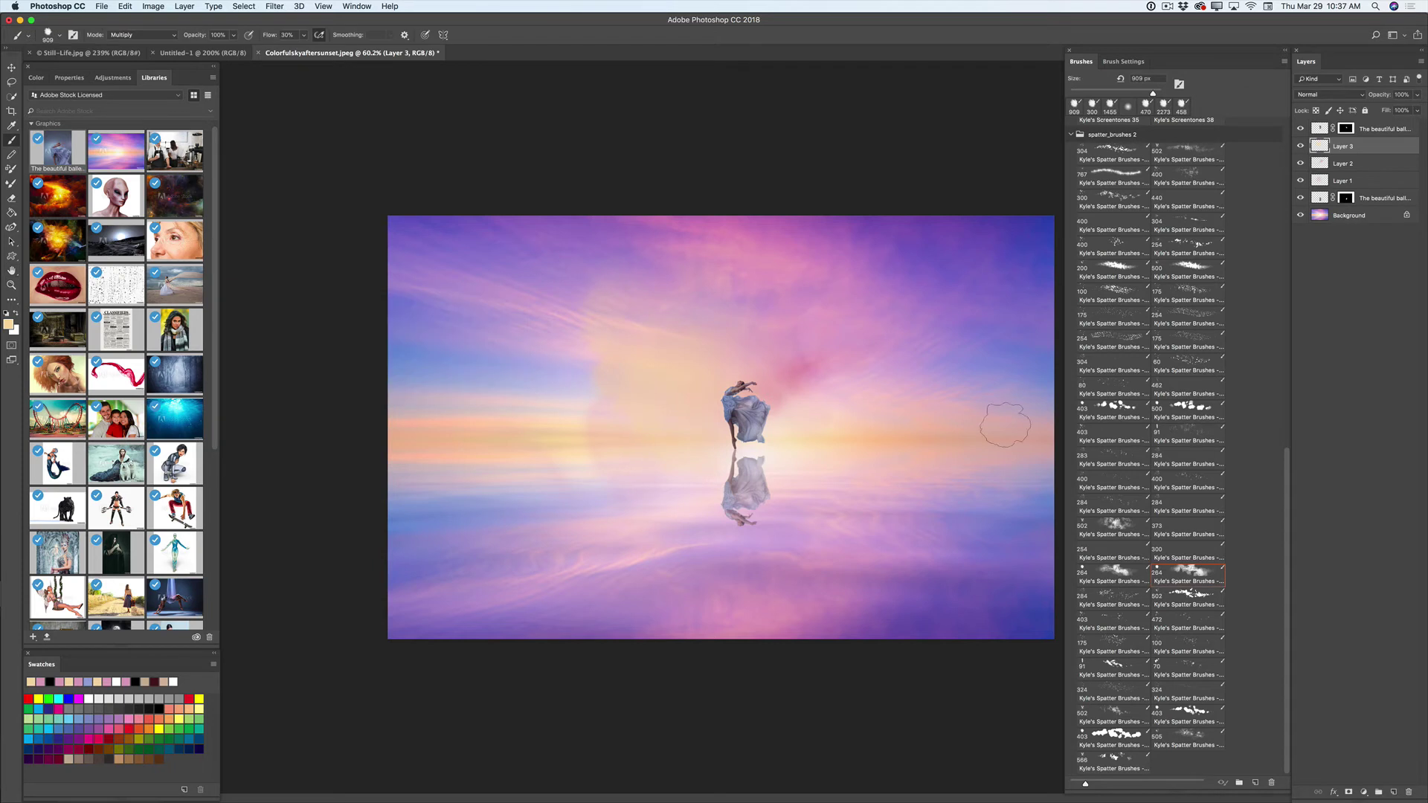
# Step: Paint light orange haze behind the dress on another new layer with the spatter brush at 412 px, and lower the layer's opacity to about 43%
pyautogui.click(1393, 792)
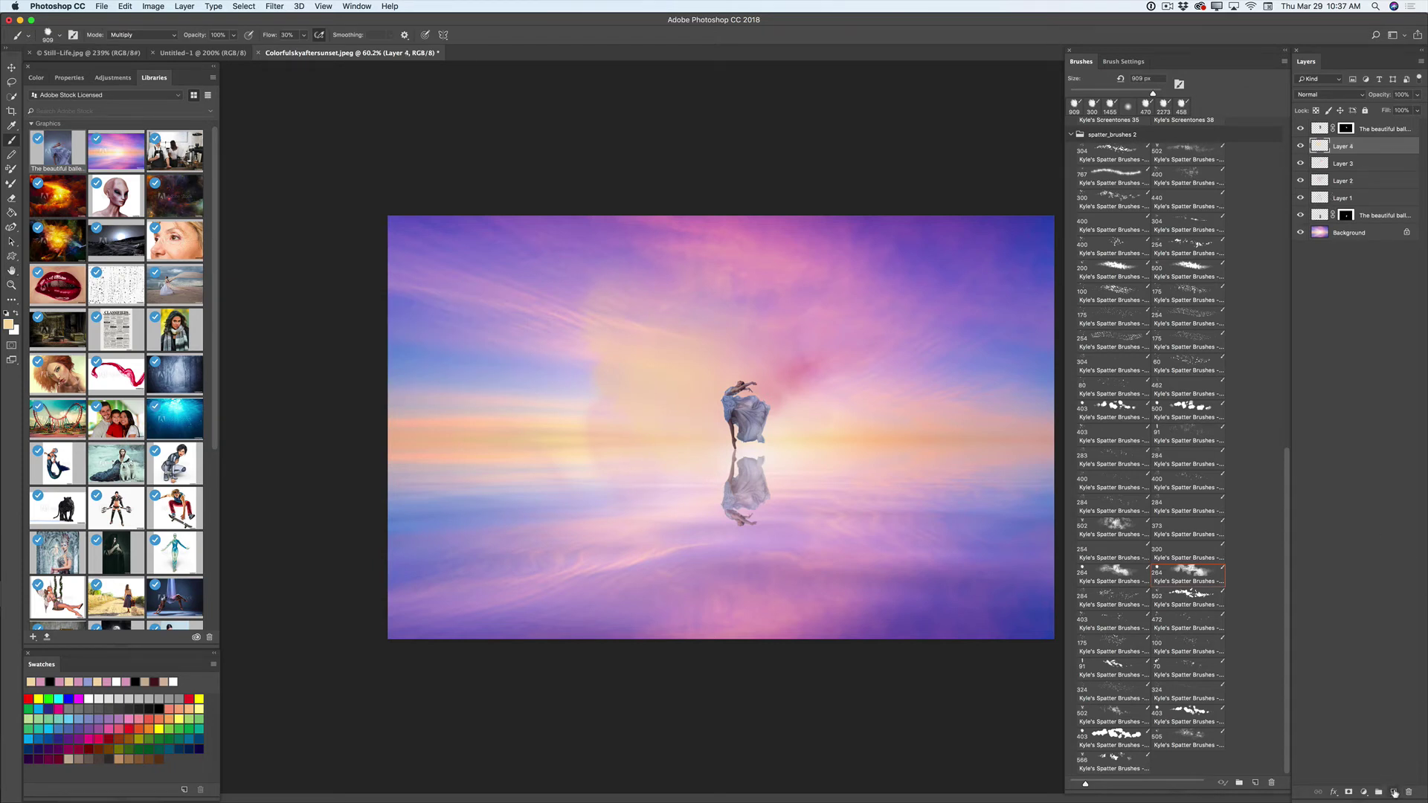
pyautogui.moveTo(1151, 95); pyautogui.dragTo(1145, 93)
pyautogui.moveTo(796, 401)
pyautogui.mouseDown()
pyautogui.moveTo(877, 383)
pyautogui.moveTo(897, 403)
pyautogui.mouseUp()
pyautogui.rightClick(775, 376)
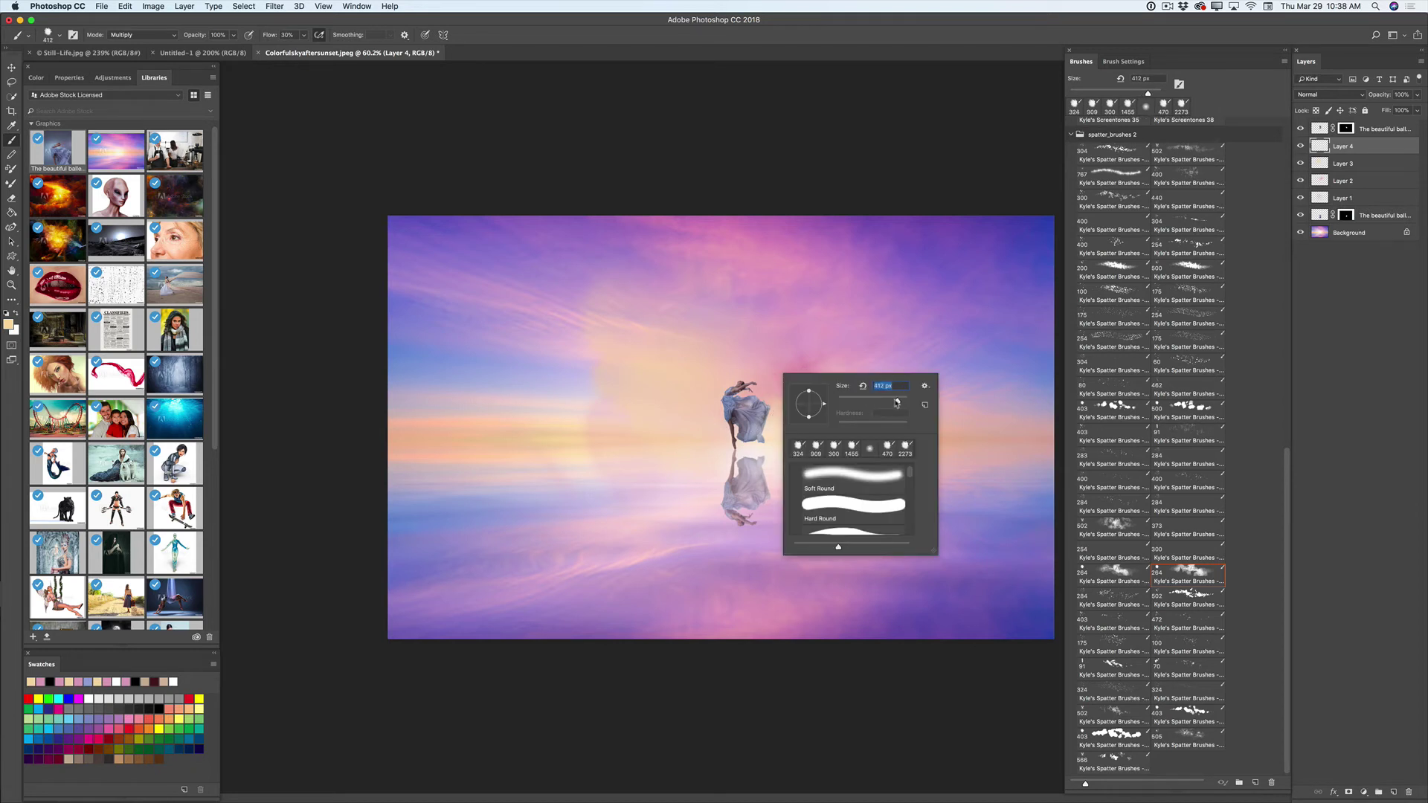
pyautogui.click(780, 402)
pyautogui.click(857, 424)
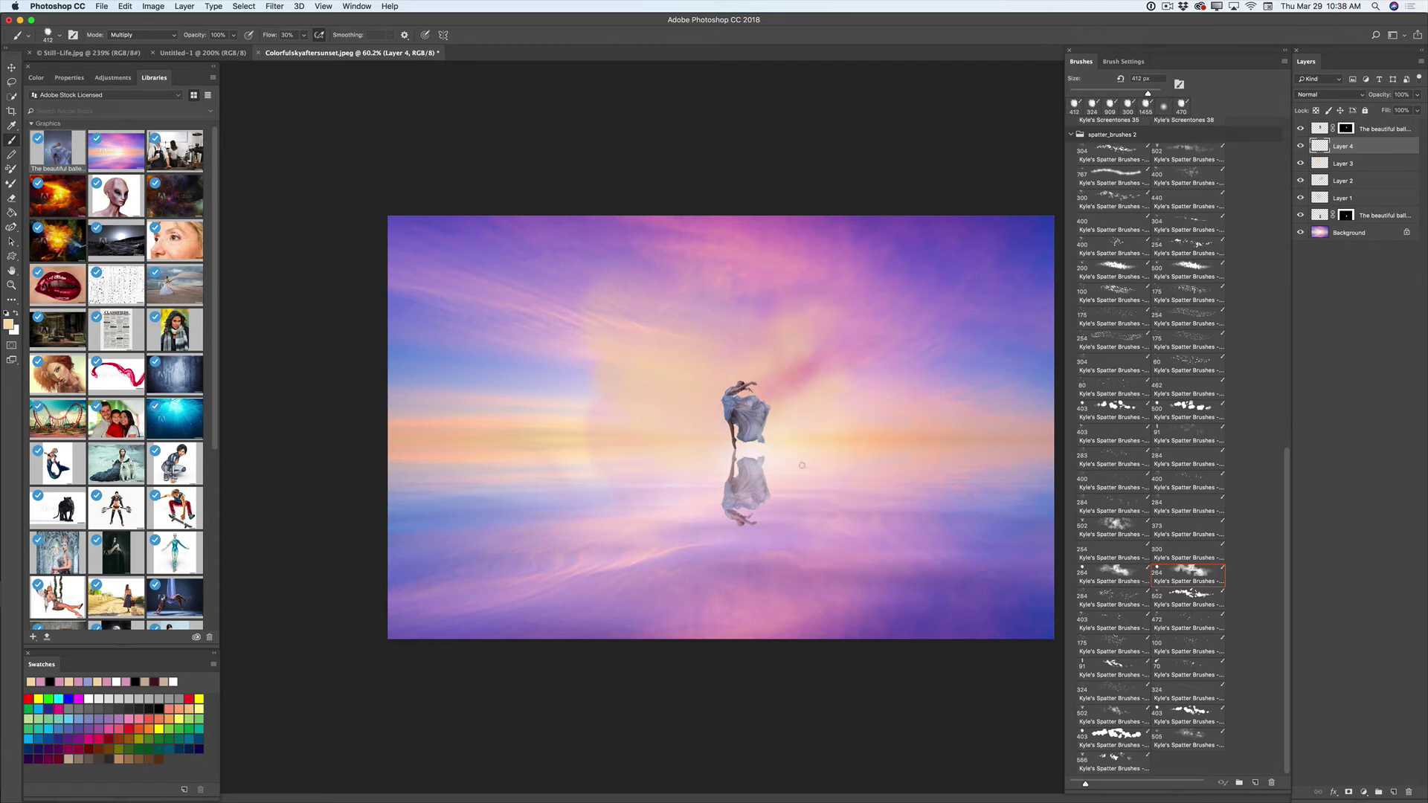
pyautogui.click(1417, 95)
pyautogui.moveTo(1414, 110); pyautogui.dragTo(1387, 111)
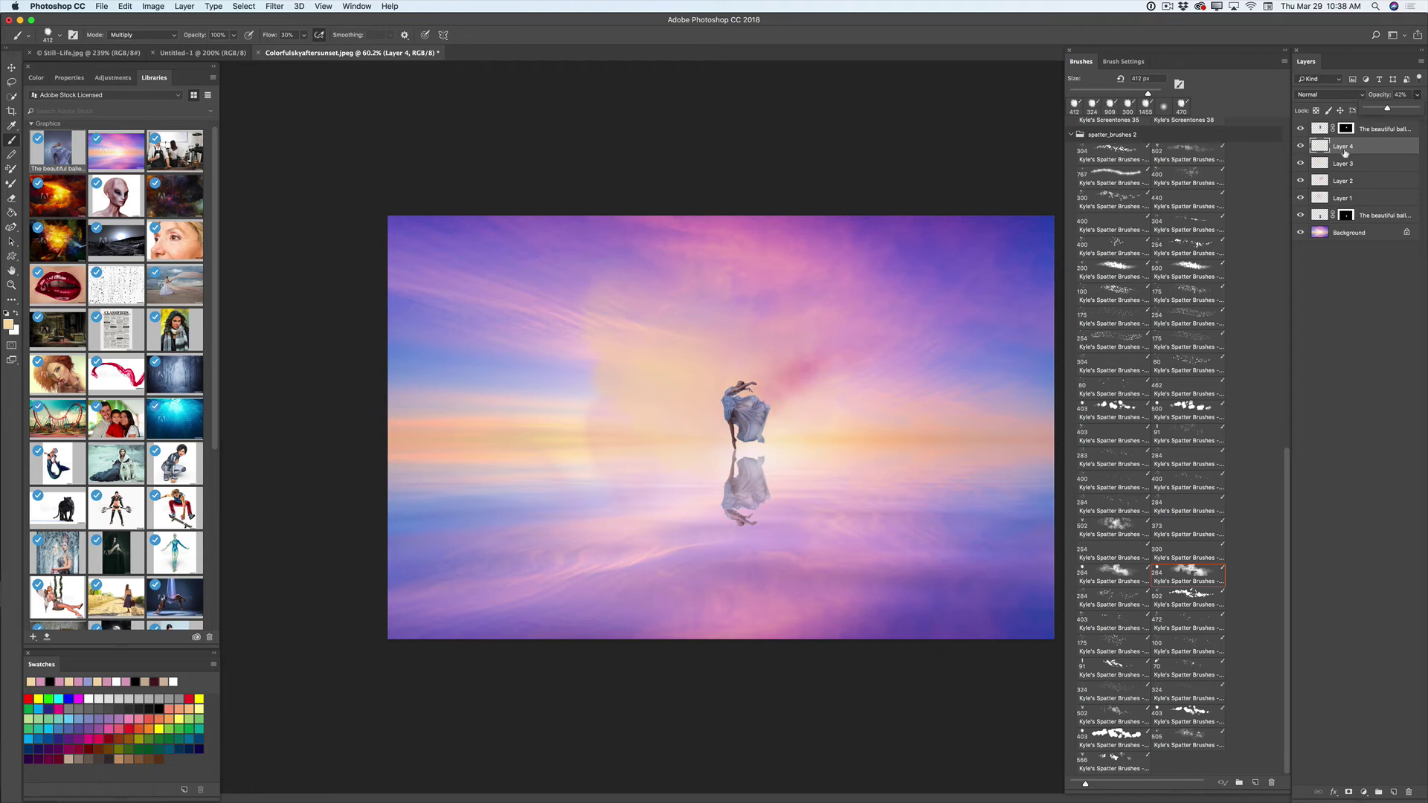
# Step: Sample lavender blue from the sky near the image's left edge and add a new layer for painting it
pyautogui.click(11, 125)
pyautogui.click(49, 126)
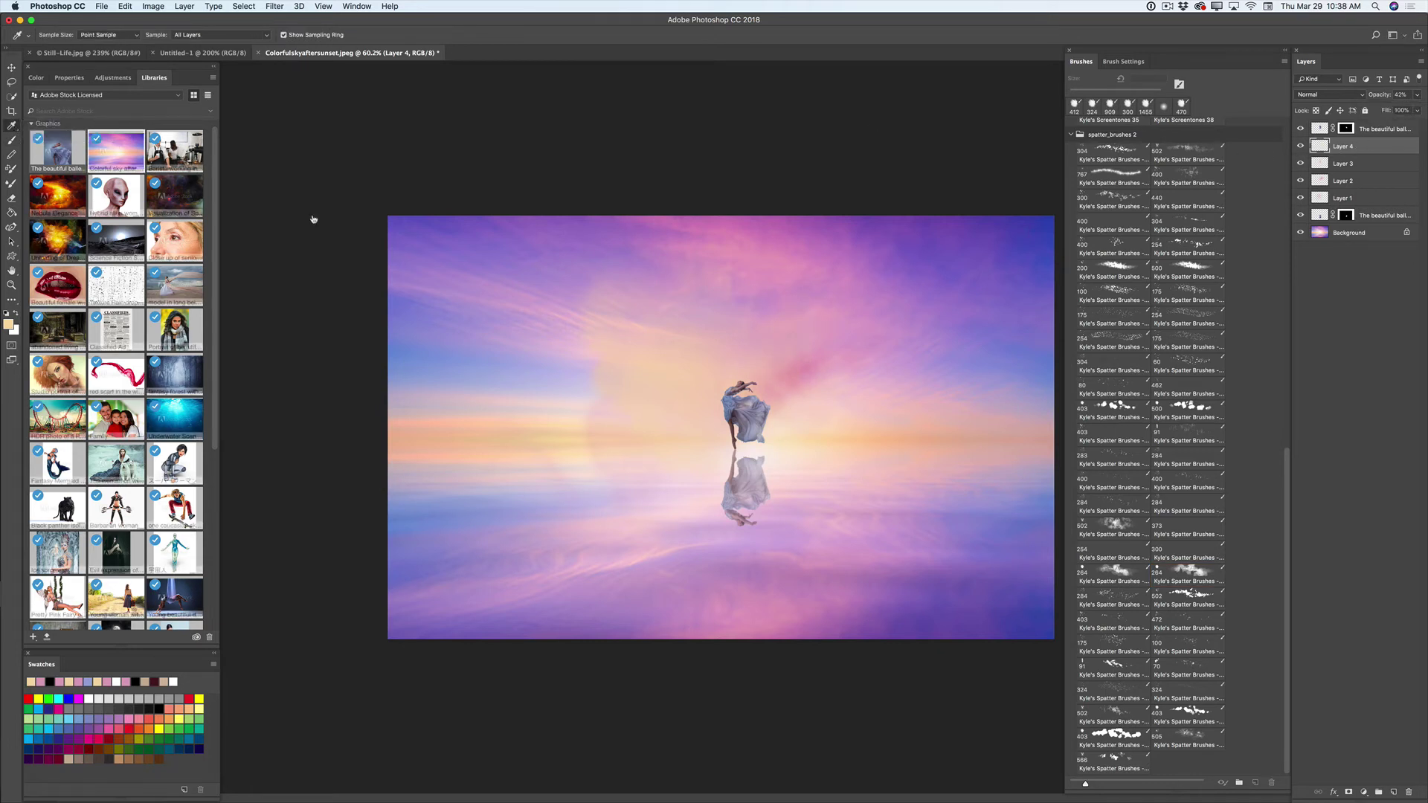
pyautogui.click(478, 370)
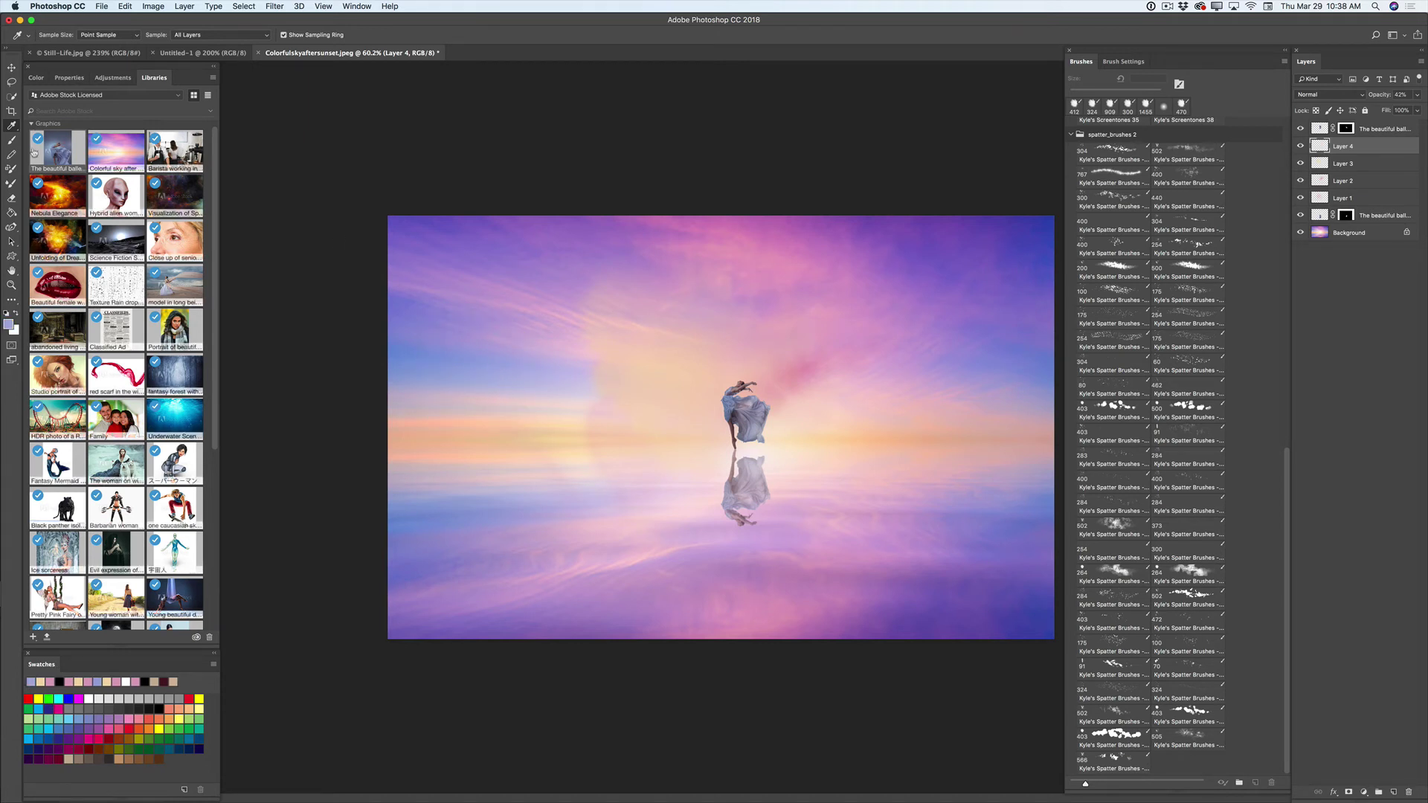
pyautogui.click(11, 140)
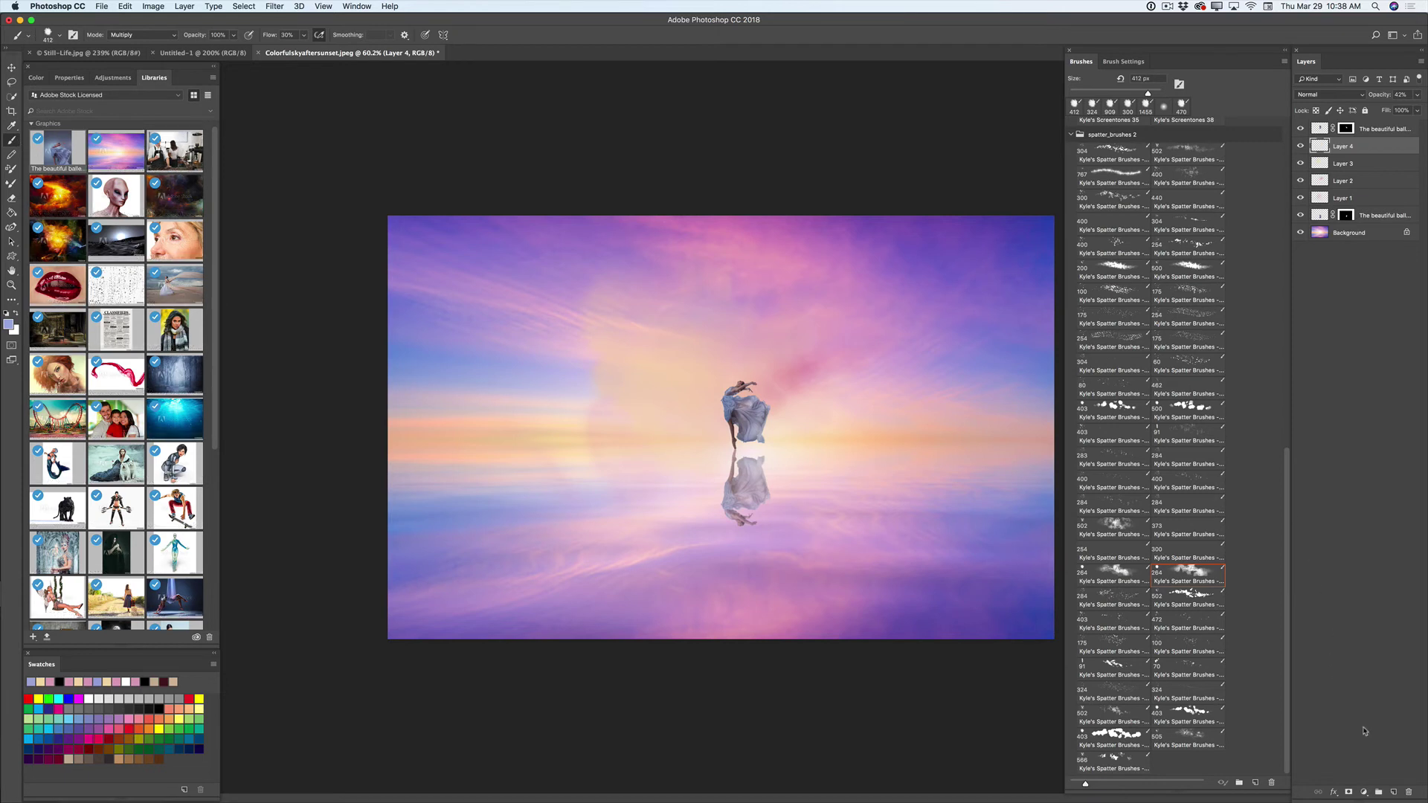
pyautogui.click(1394, 792)
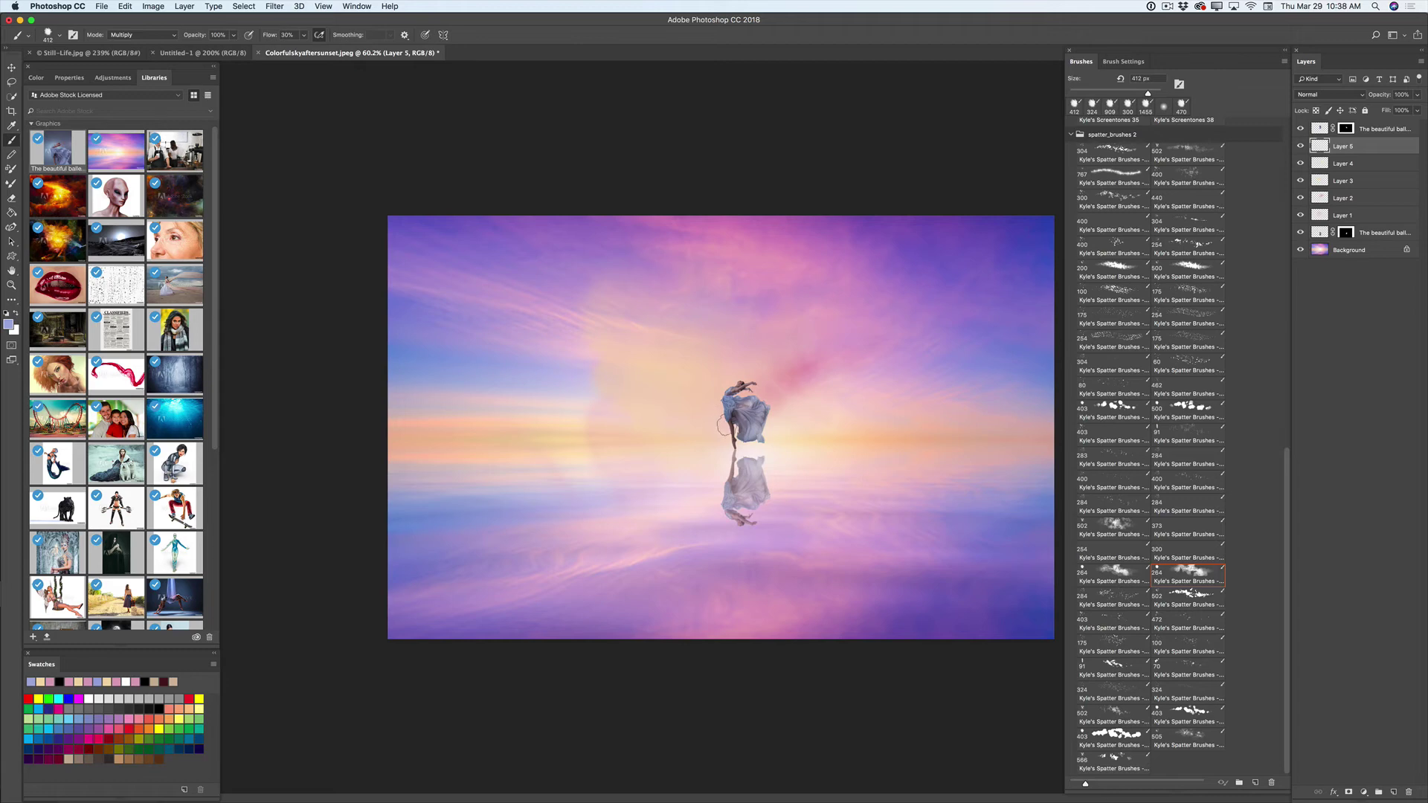
pyautogui.moveTo(718, 413); pyautogui.dragTo(690, 419)
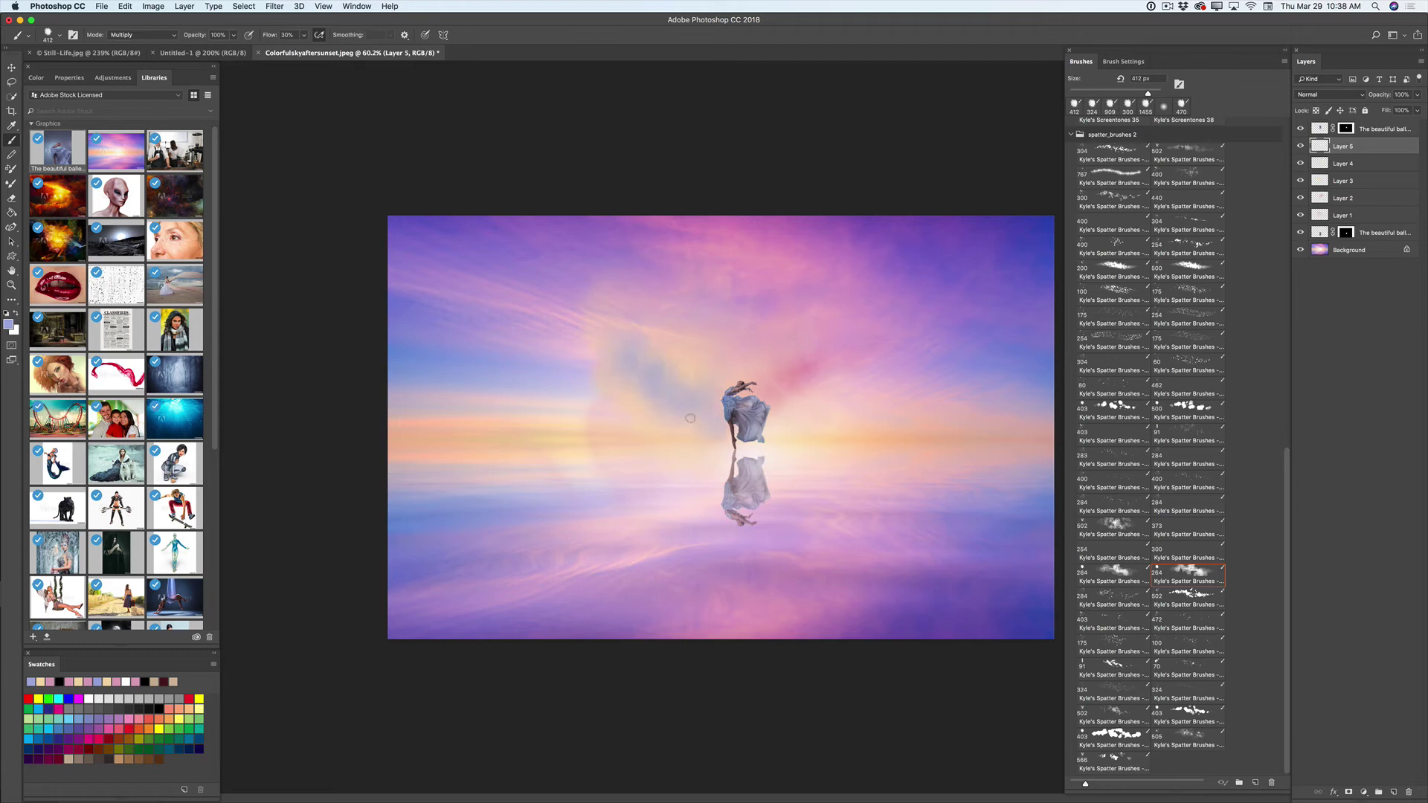
pyautogui.click(125, 6)
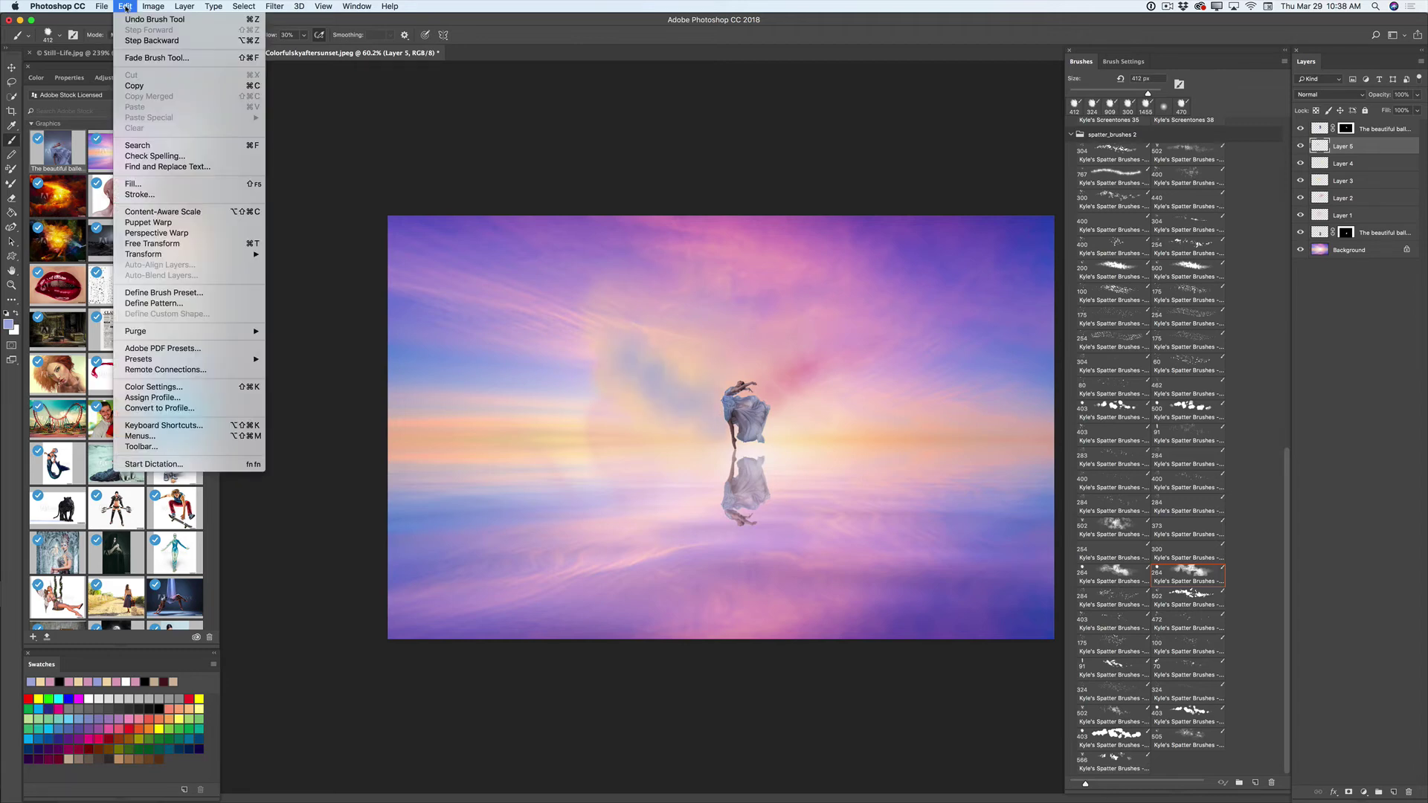
pyautogui.click(138, 41)
# Step: Paint a lavender blue haze from the ballerina's back outward into the sky with the spatter brush at 396 px
pyautogui.rightClick(762, 376)
pyautogui.moveTo(873, 409); pyautogui.dragTo(870, 409)
pyautogui.click(718, 422)
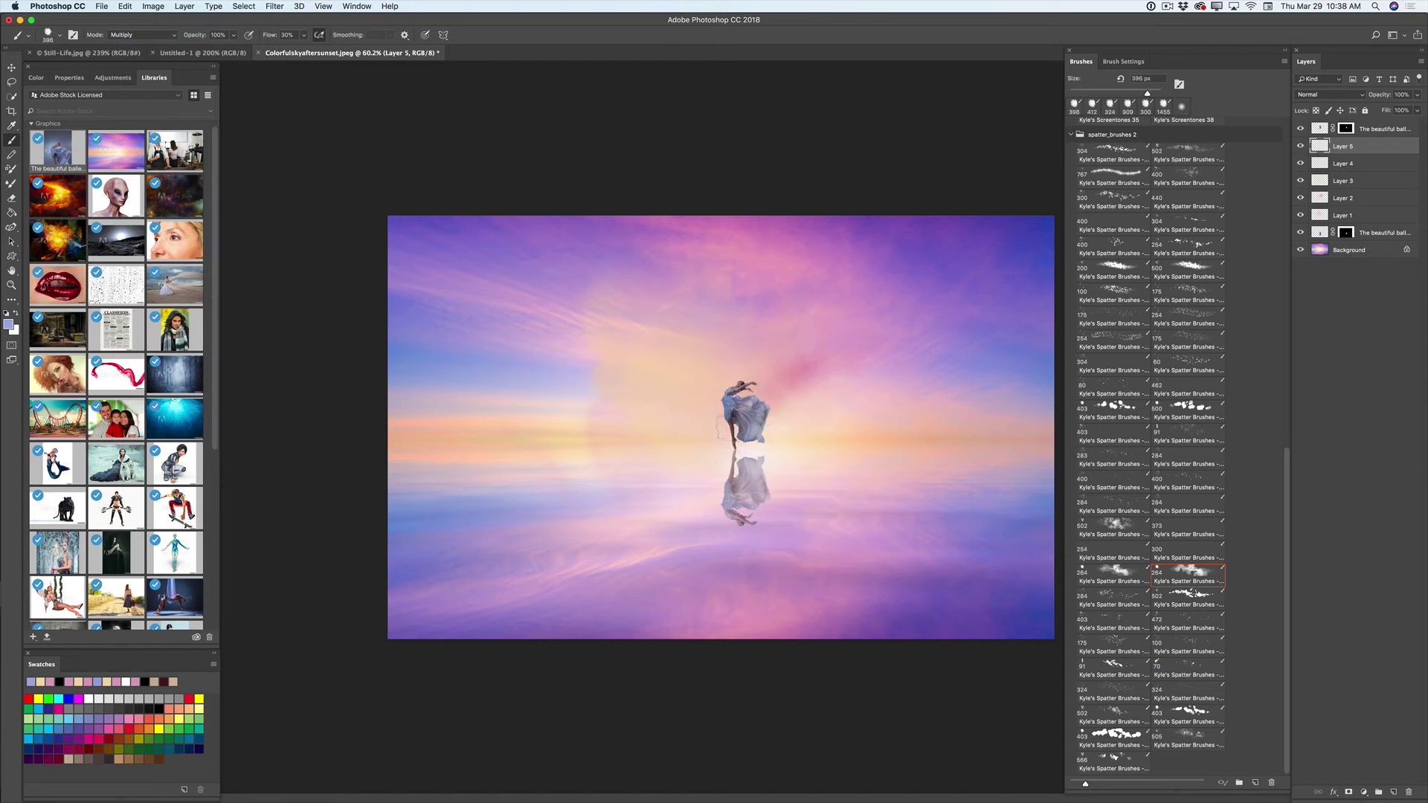
pyautogui.moveTo(714, 418); pyautogui.dragTo(564, 387)
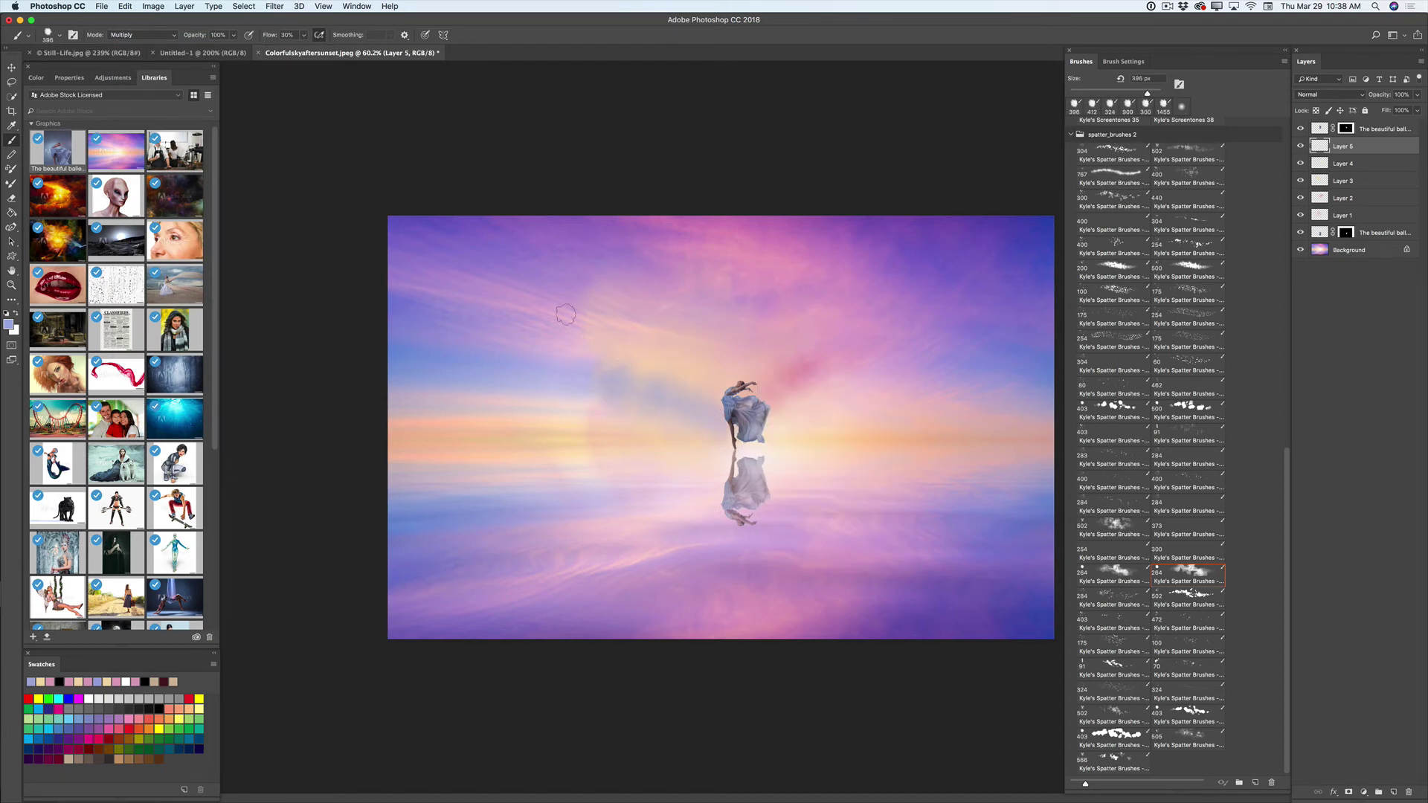
# Step: Fade the lavender blue brush stroke to about 73% opacity in Multiply mode
pyautogui.click(126, 6)
pyautogui.click(152, 54)
pyautogui.moveTo(435, 333); pyautogui.dragTo(427, 332)
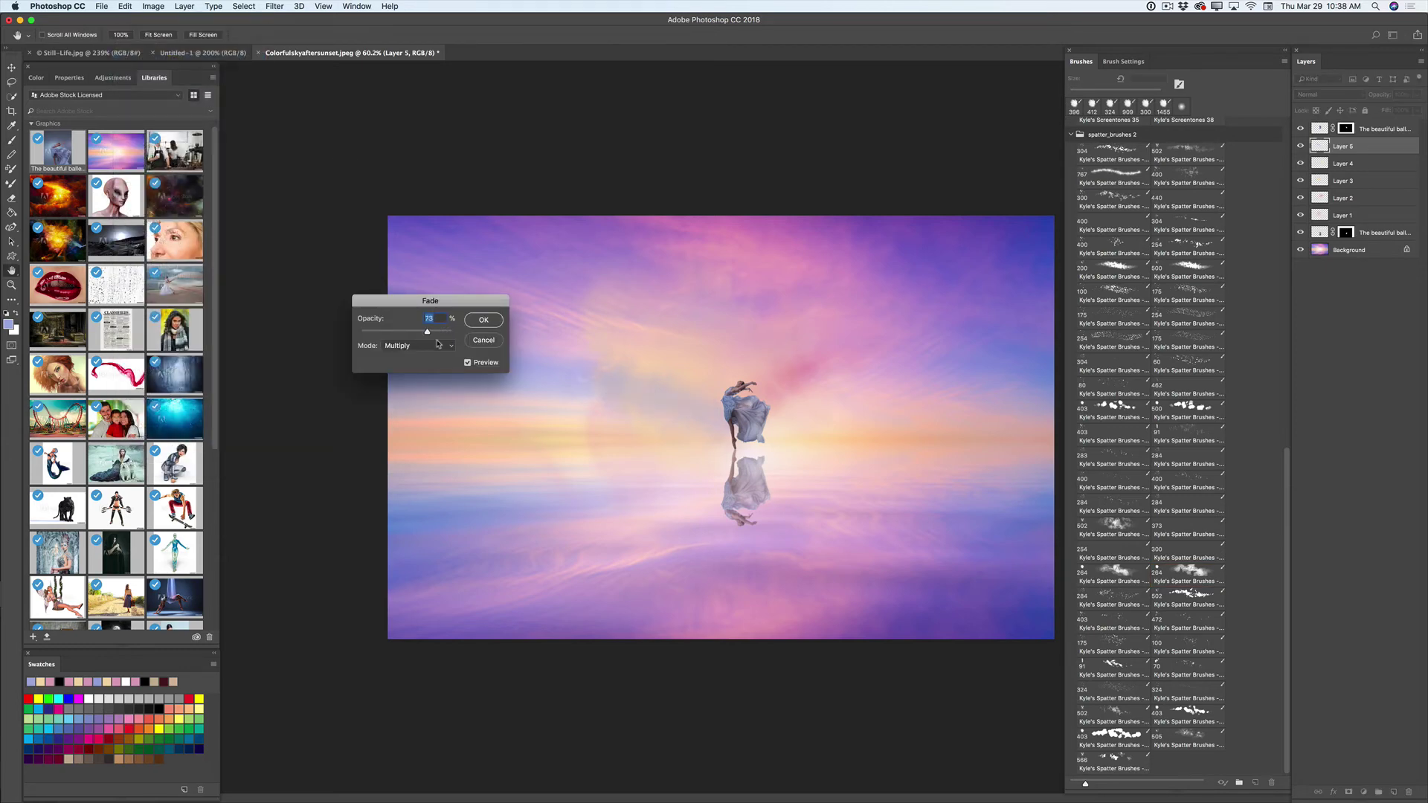
pyautogui.click(484, 321)
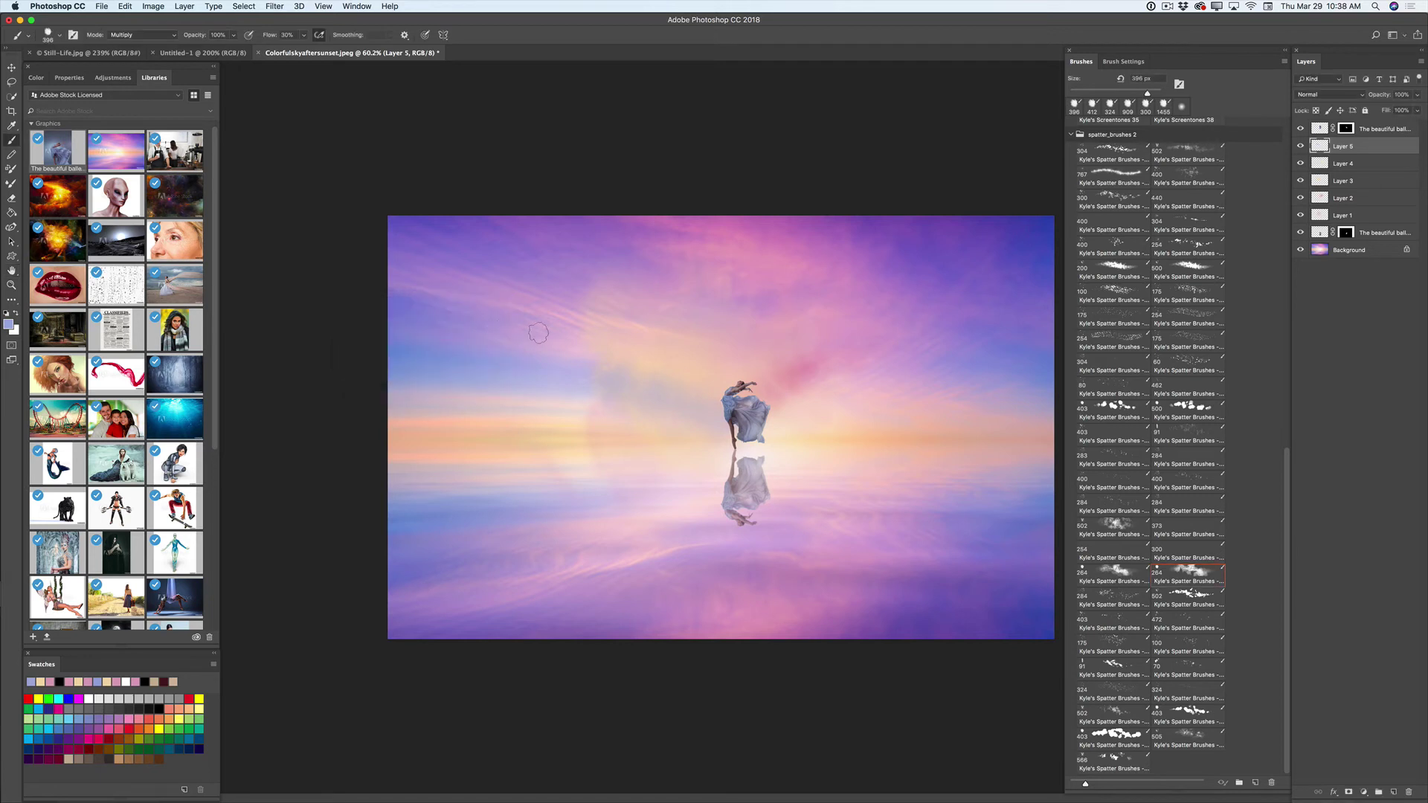
# Step: Paint more lavender blue haze beside the ballerina on another new layer at 492 px, and lower the layer's opacity to about 59%
pyautogui.click(1392, 792)
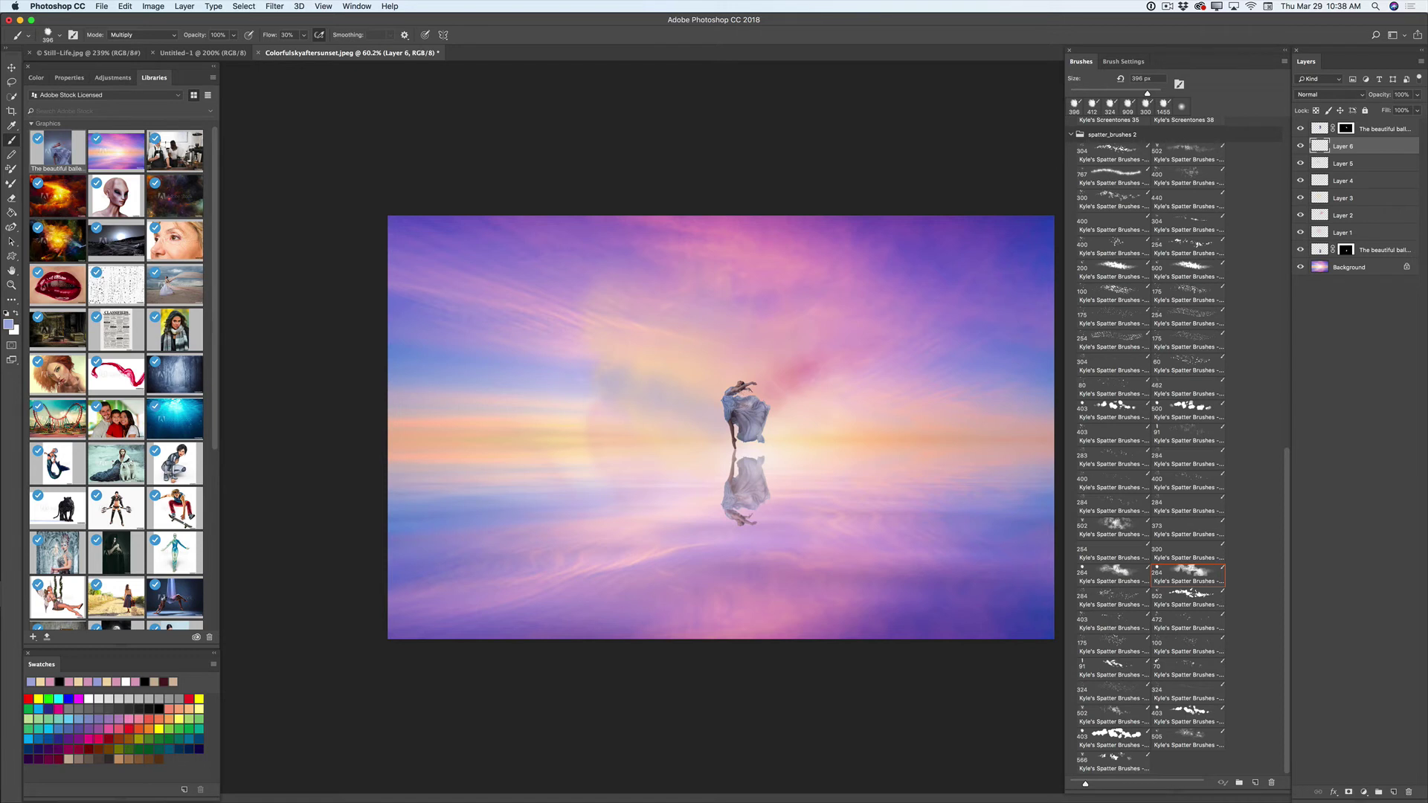
pyautogui.rightClick(759, 364)
pyautogui.moveTo(885, 387); pyautogui.dragTo(890, 388)
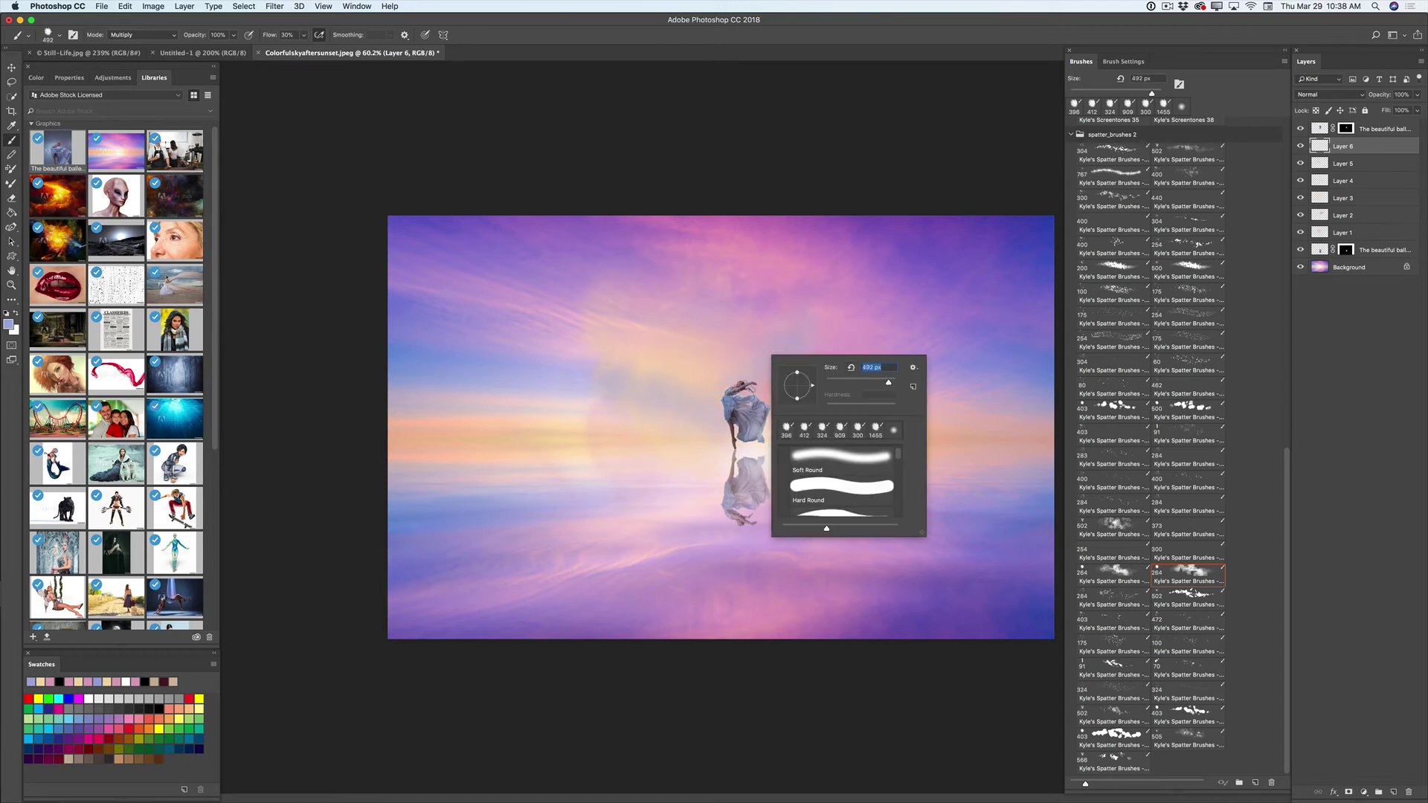
pyautogui.press('Return')
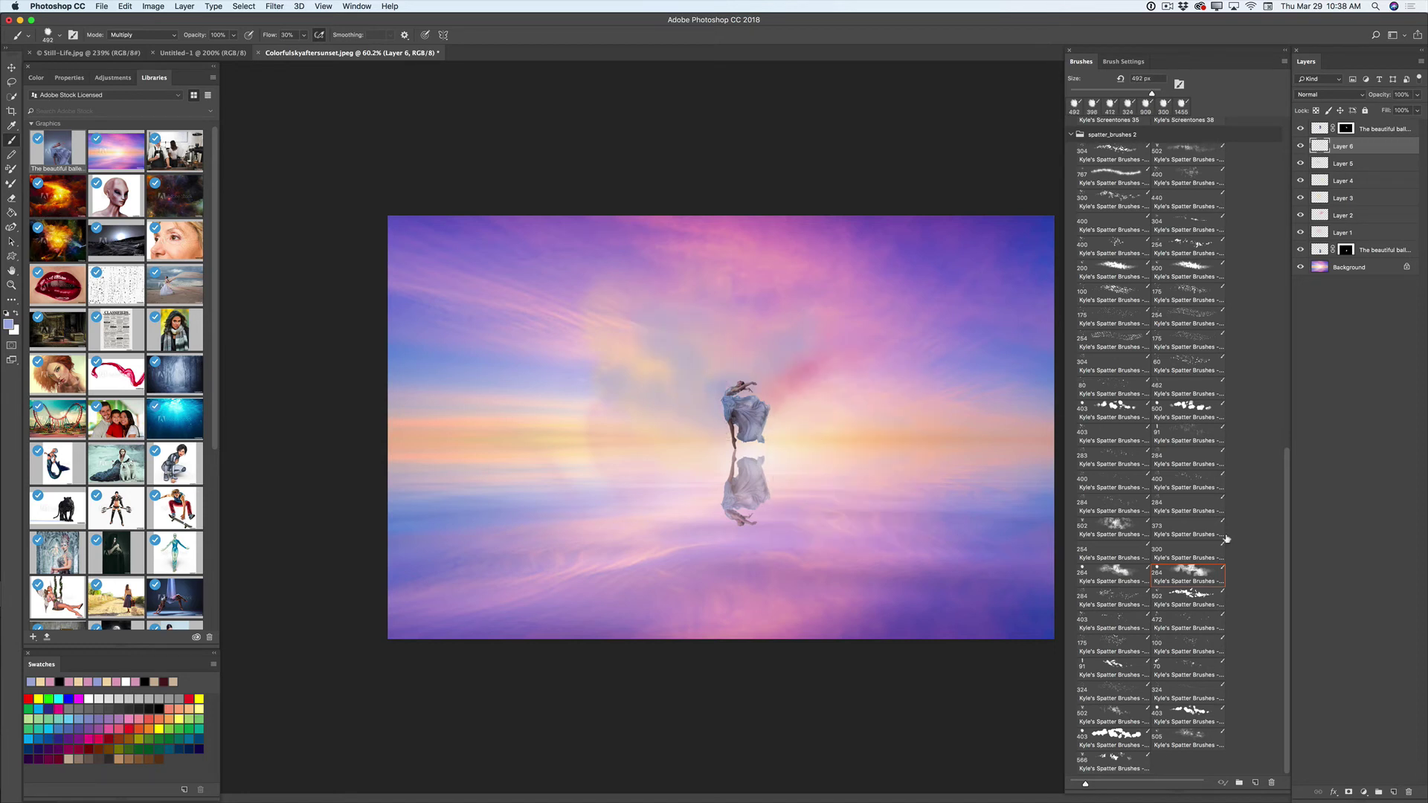
pyautogui.click(1418, 95)
pyautogui.moveTo(1419, 110); pyautogui.dragTo(1396, 110)
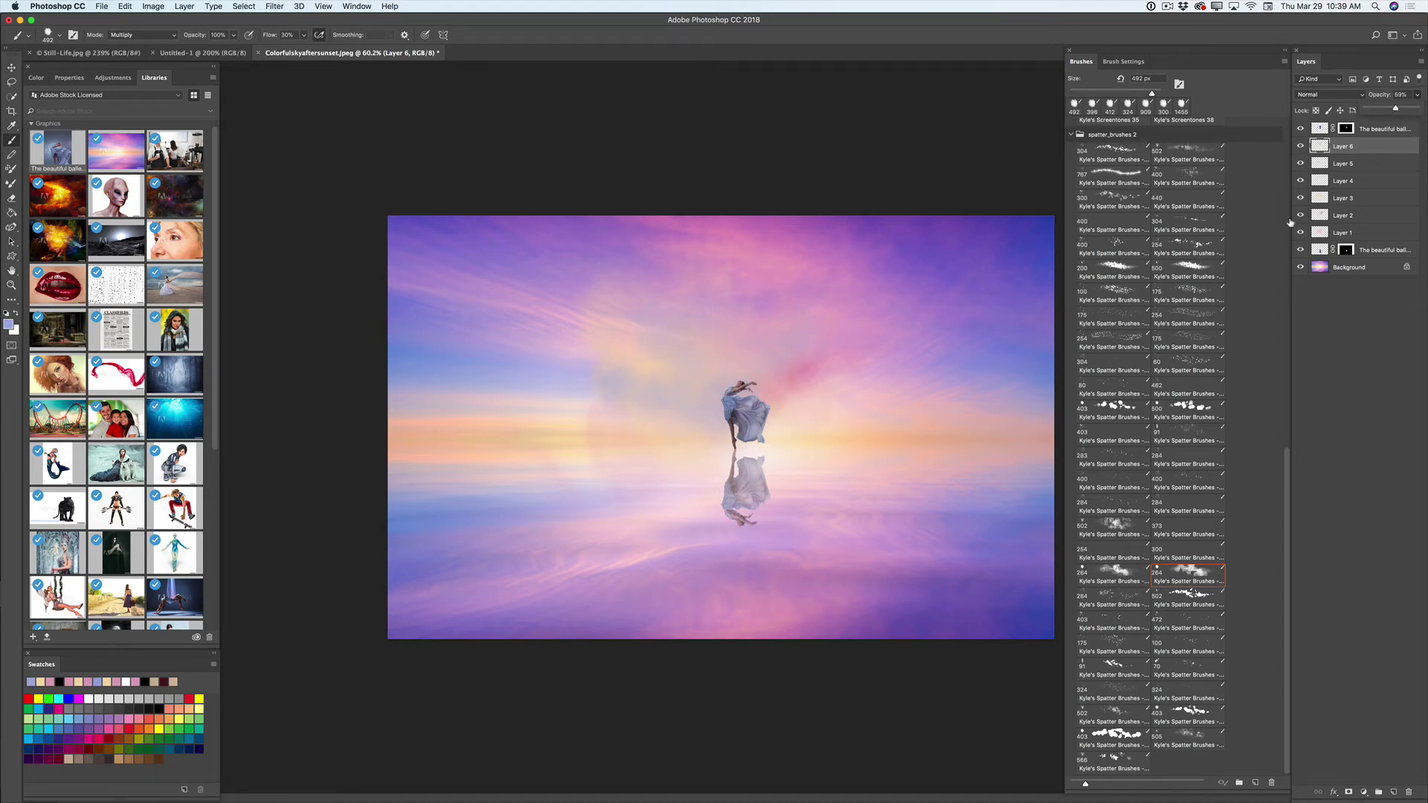
# Step: On another new layer, paint pink sampled from the upper sky into the haze behind the ballerina with the spatter brush at 492 px
pyautogui.click(1393, 792)
pyautogui.press('i')
pyautogui.click(777, 262)
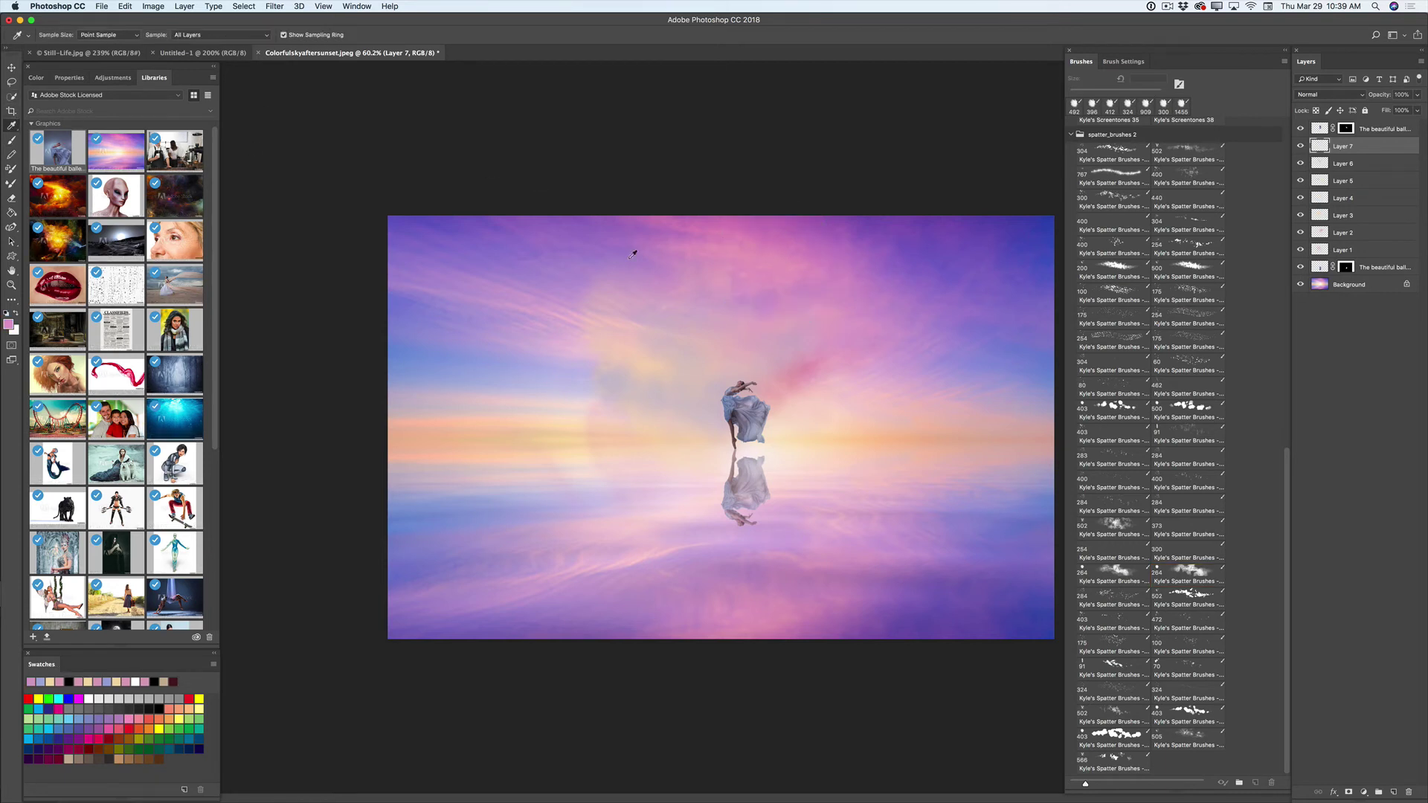
pyautogui.press('b')
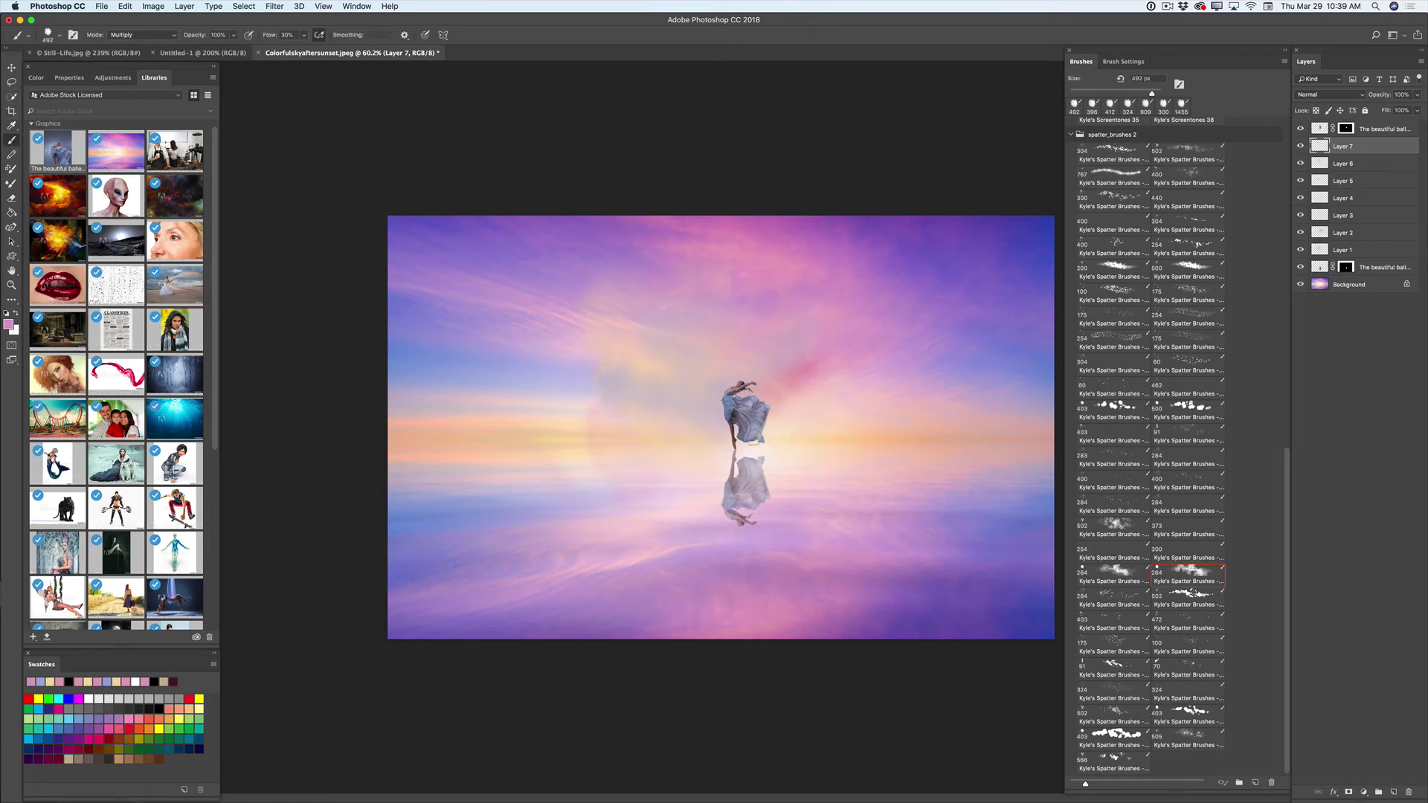
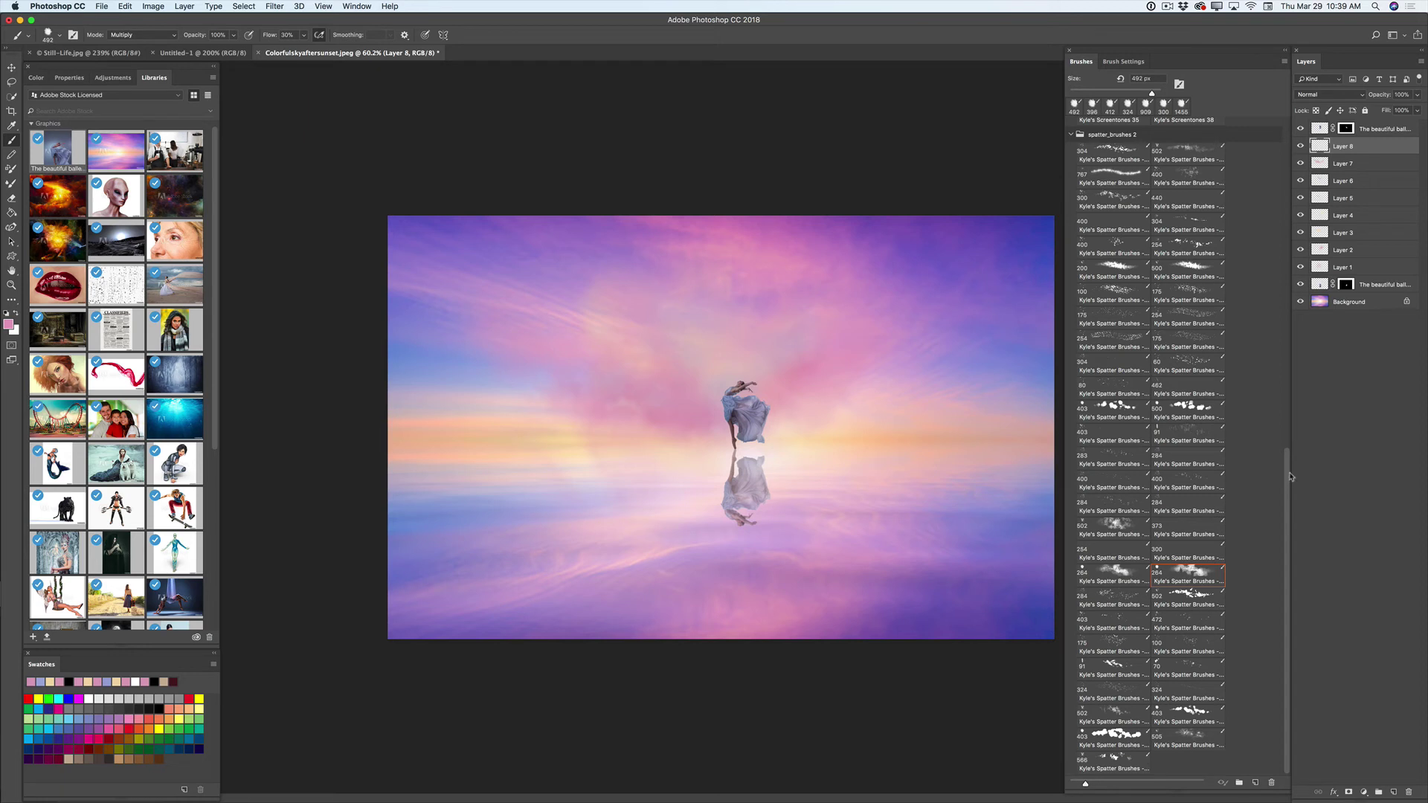
# Step: Choose the 254 px droplet spatter brush, sample light orange near the horizon, and reduce the brush size to 97 px
pyautogui.scroll(3, 1216, 414)
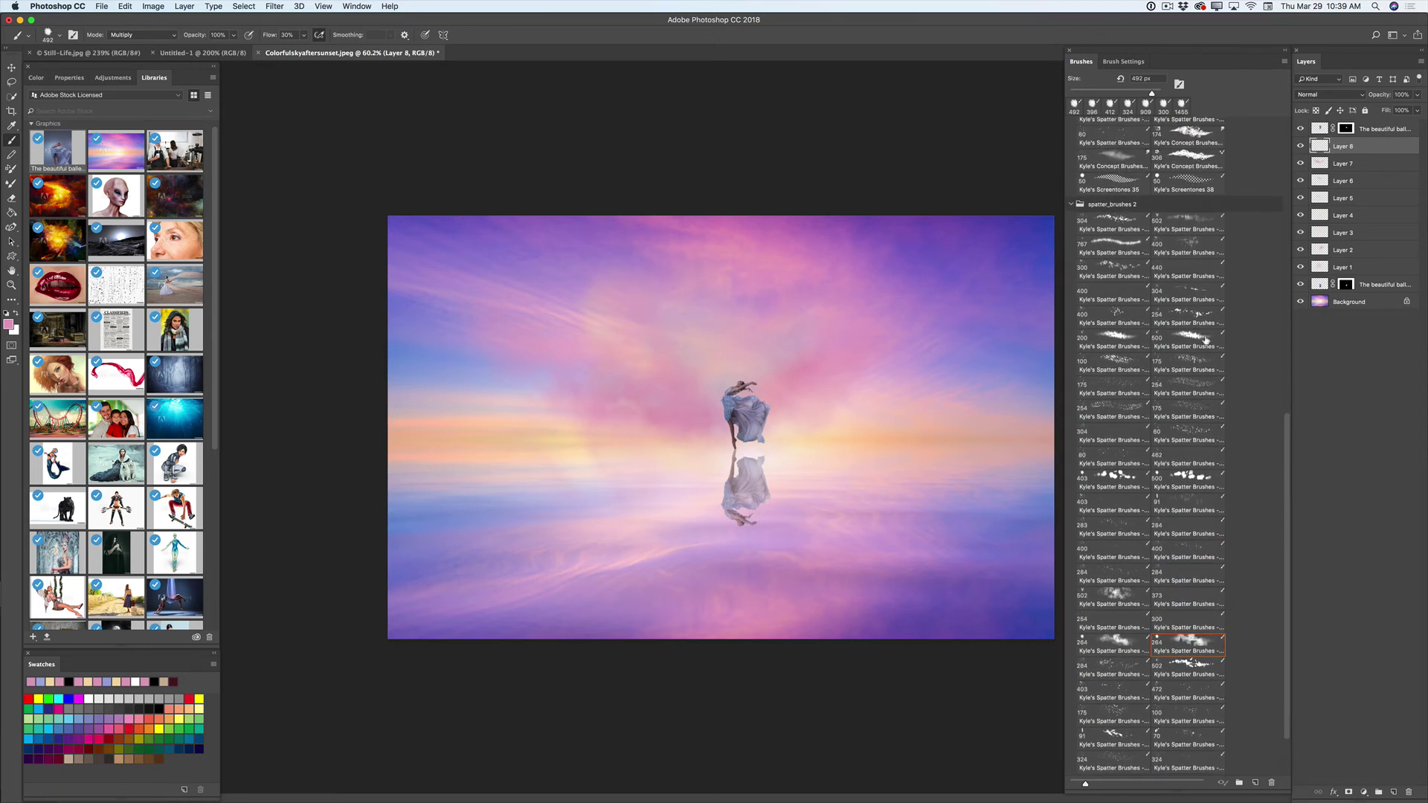
pyautogui.click(1190, 316)
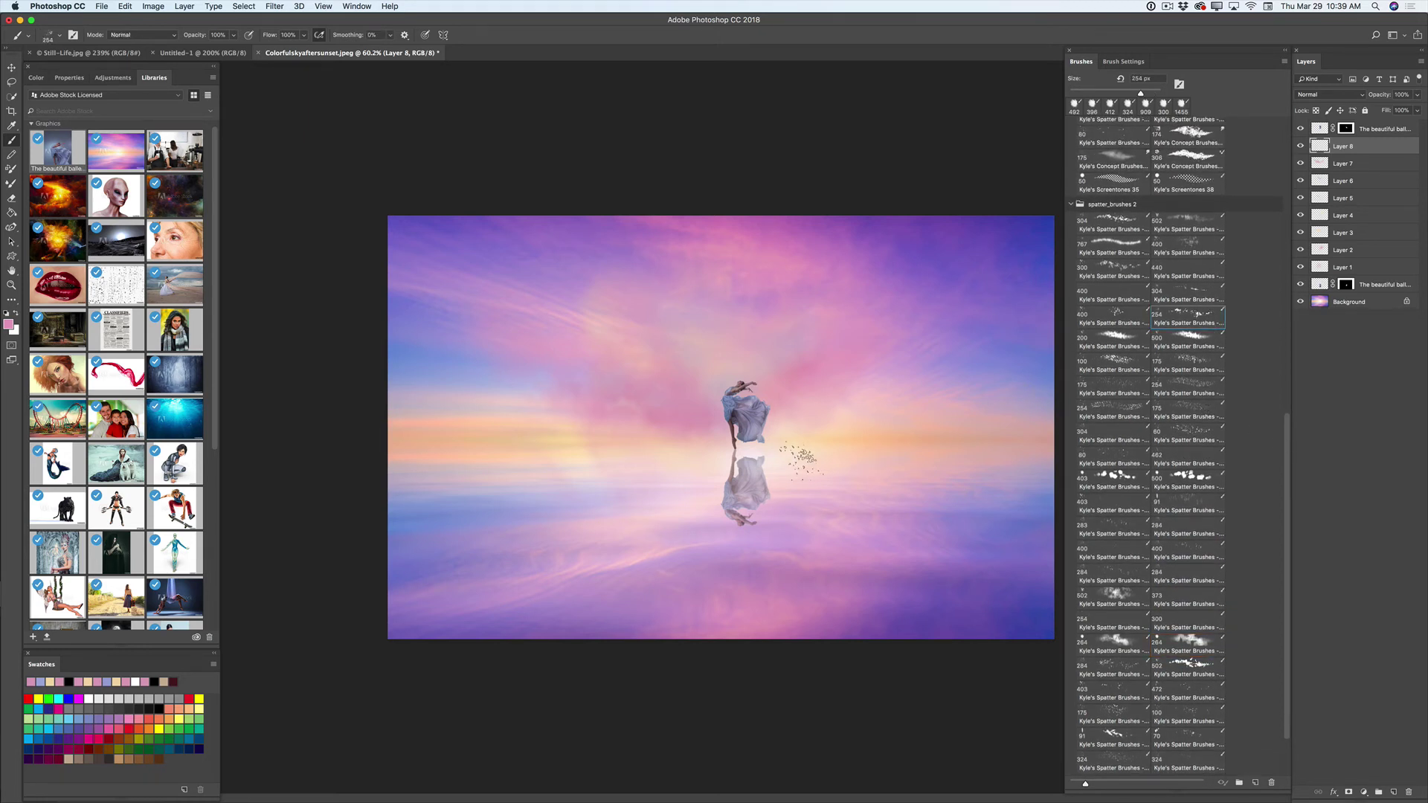
pyautogui.click(12, 126)
pyautogui.click(588, 448)
pyautogui.press('b')
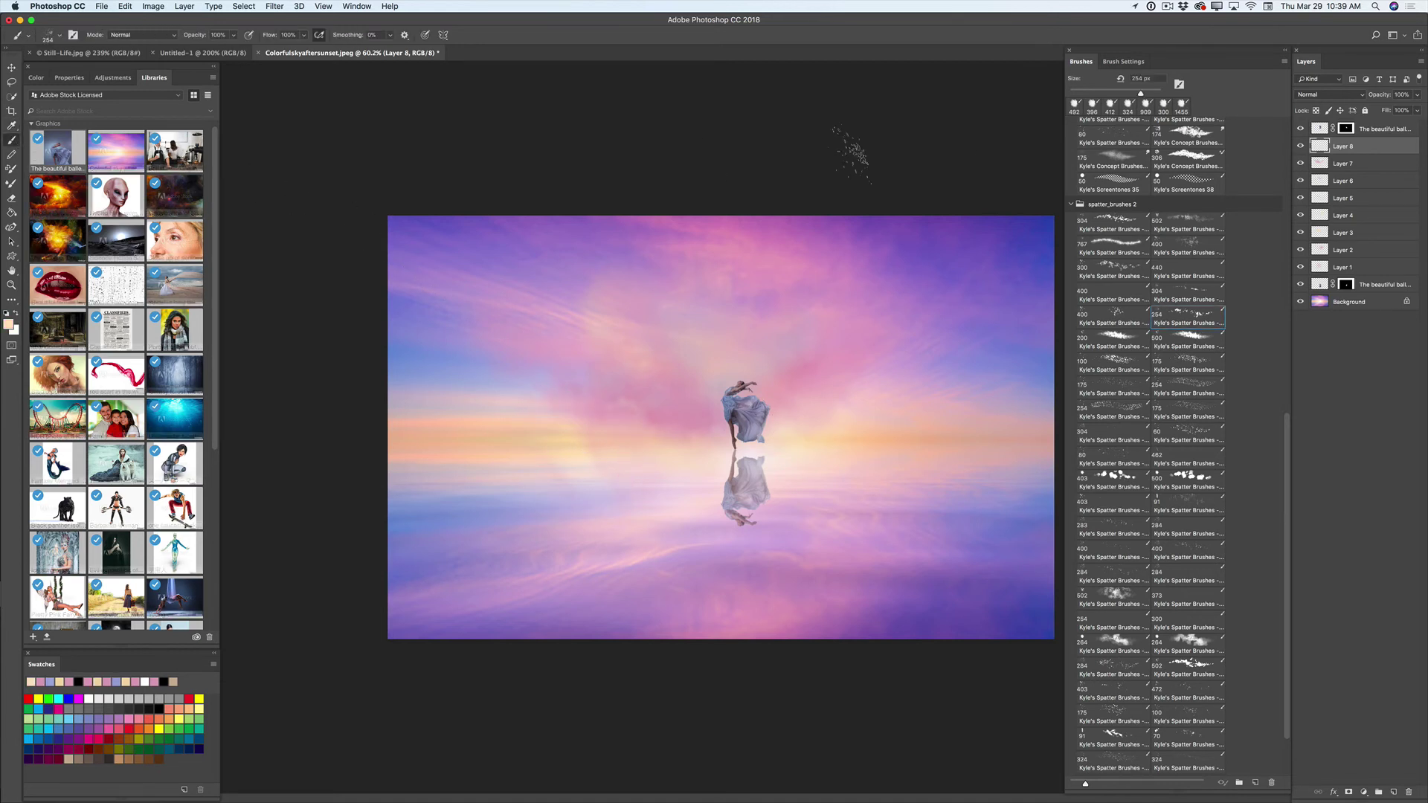
pyautogui.moveTo(1141, 94); pyautogui.dragTo(1114, 94)
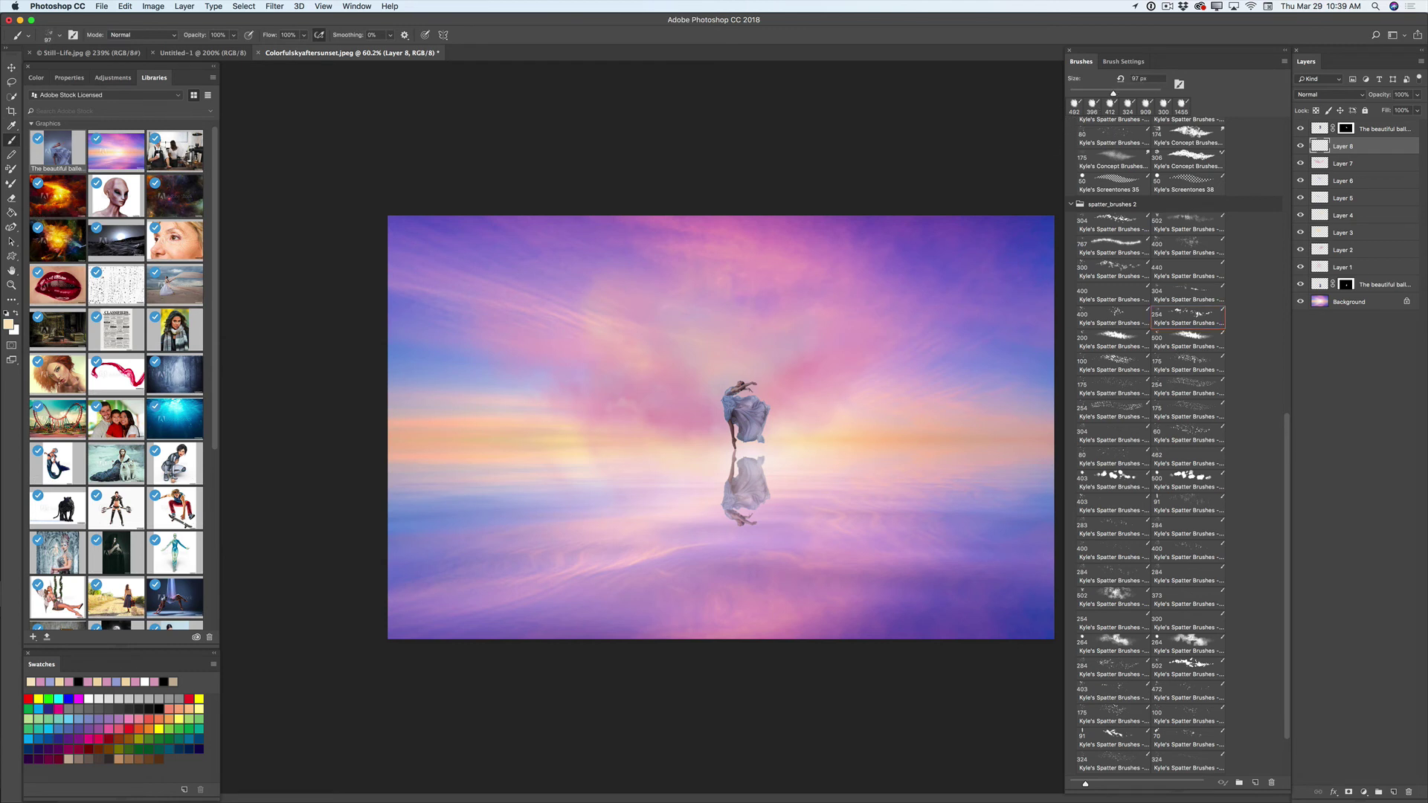
# Step: Step back a trial spatter beside the dress and move the new layer above the ballerina's layer
pyautogui.click(772, 428)
pyautogui.click(126, 7)
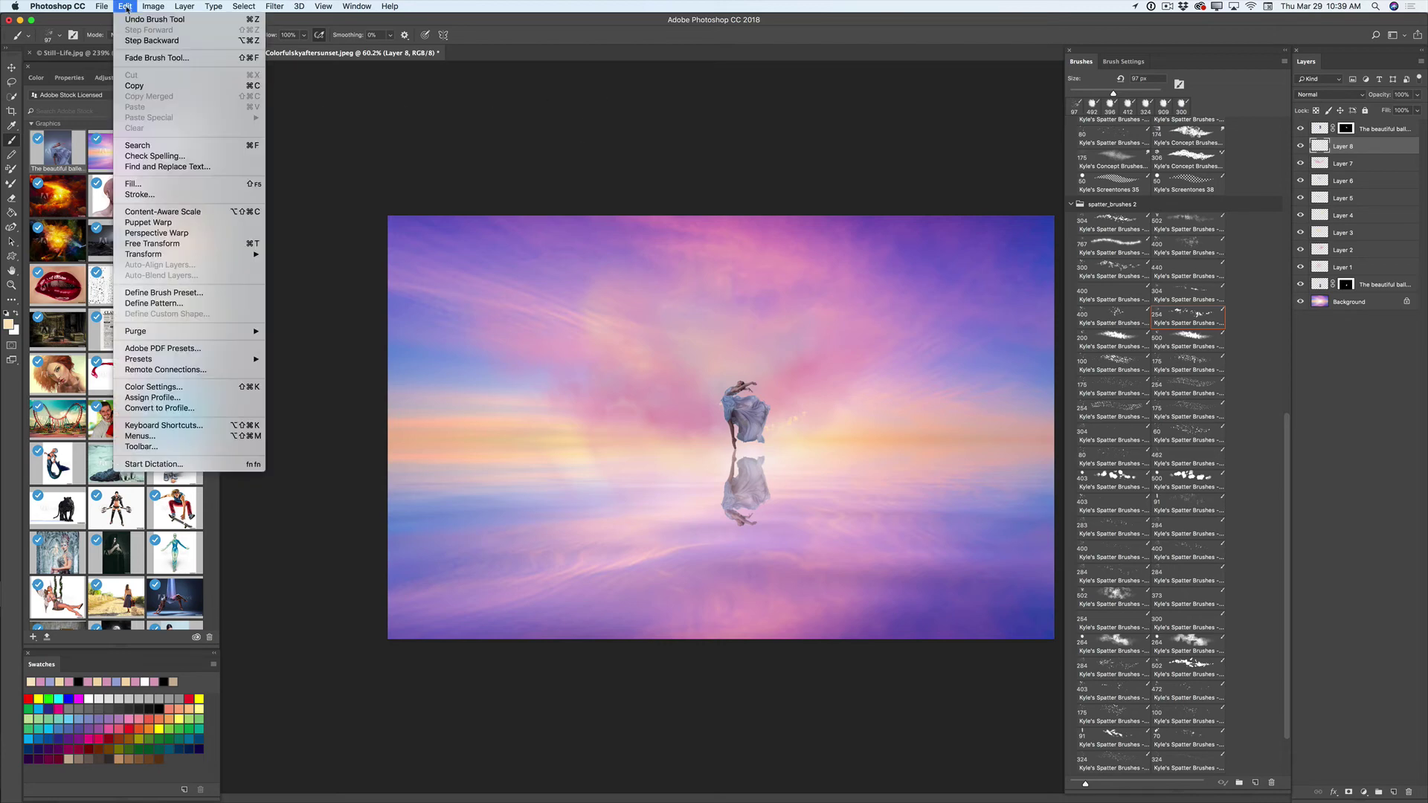
pyautogui.click(139, 40)
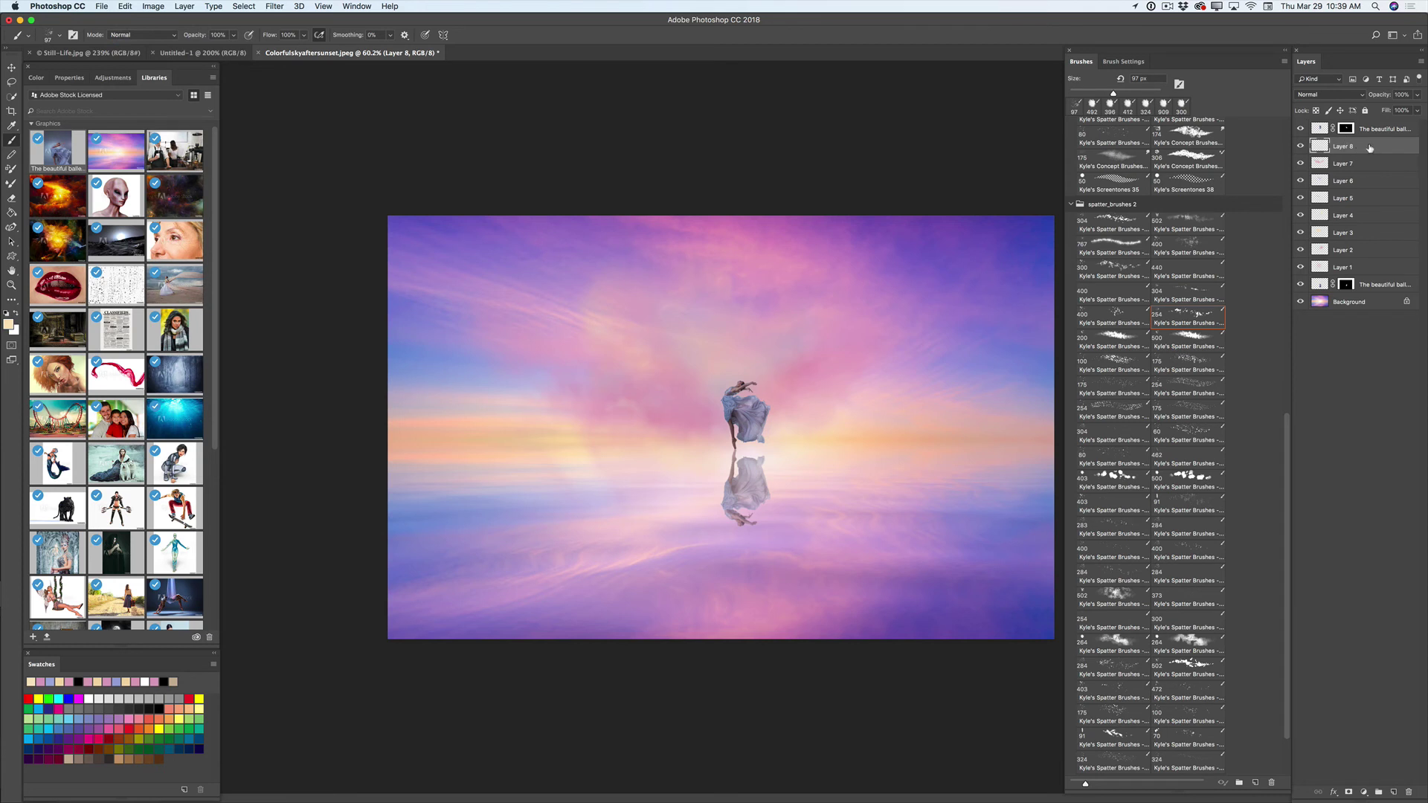
pyautogui.moveTo(1370, 147); pyautogui.dragTo(1371, 125)
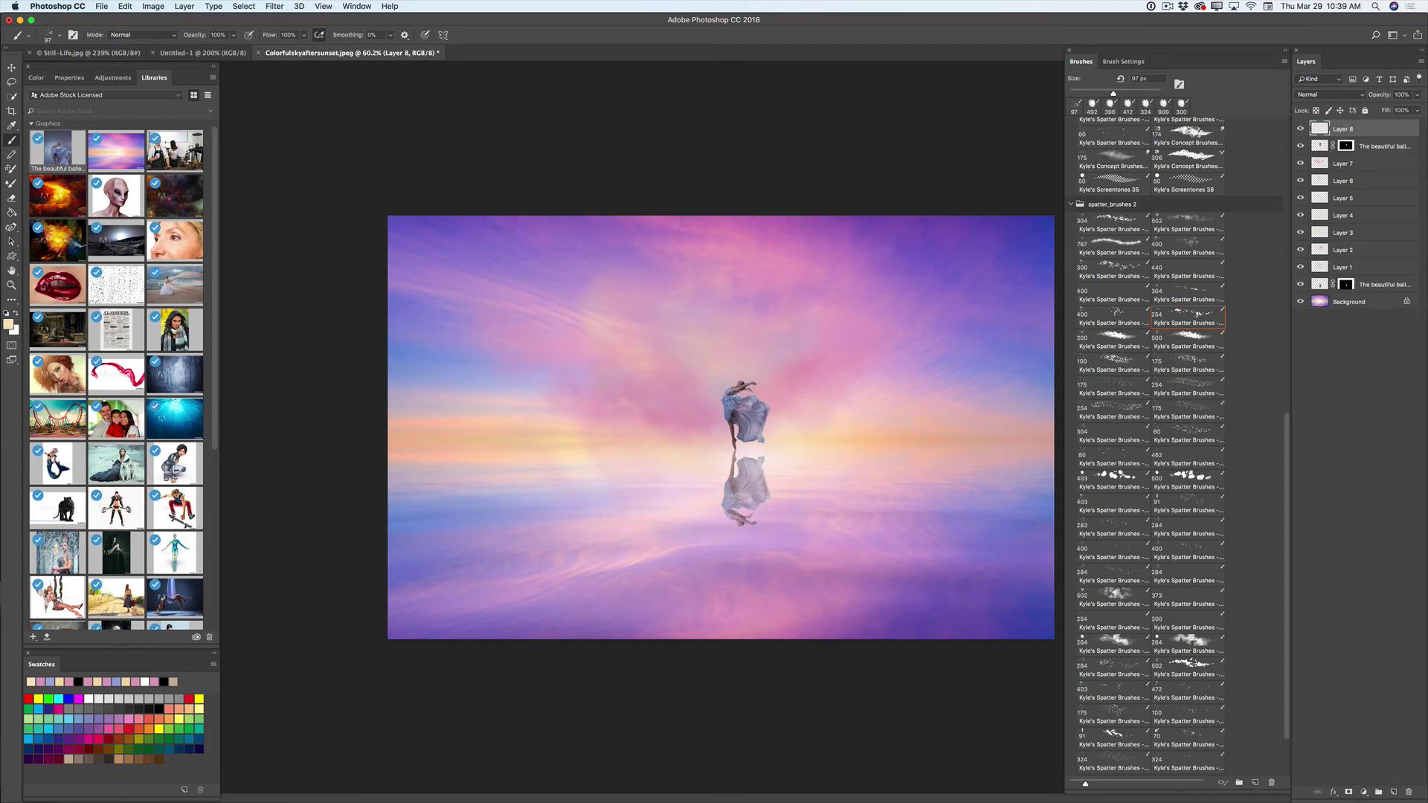
pyautogui.click(753, 413)
pyautogui.click(752, 418)
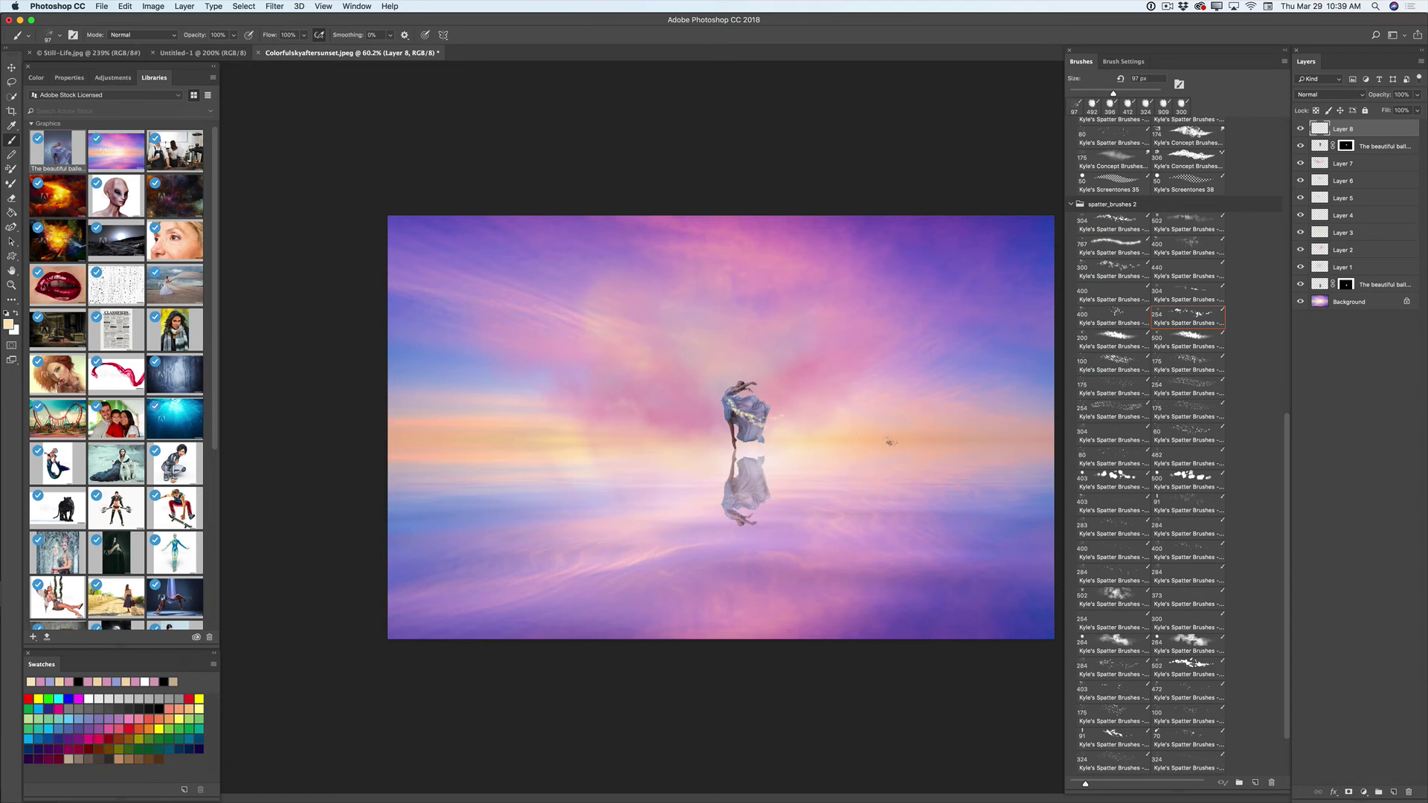
pyautogui.click(124, 6)
pyautogui.click(137, 41)
pyautogui.click(125, 6)
pyautogui.click(137, 41)
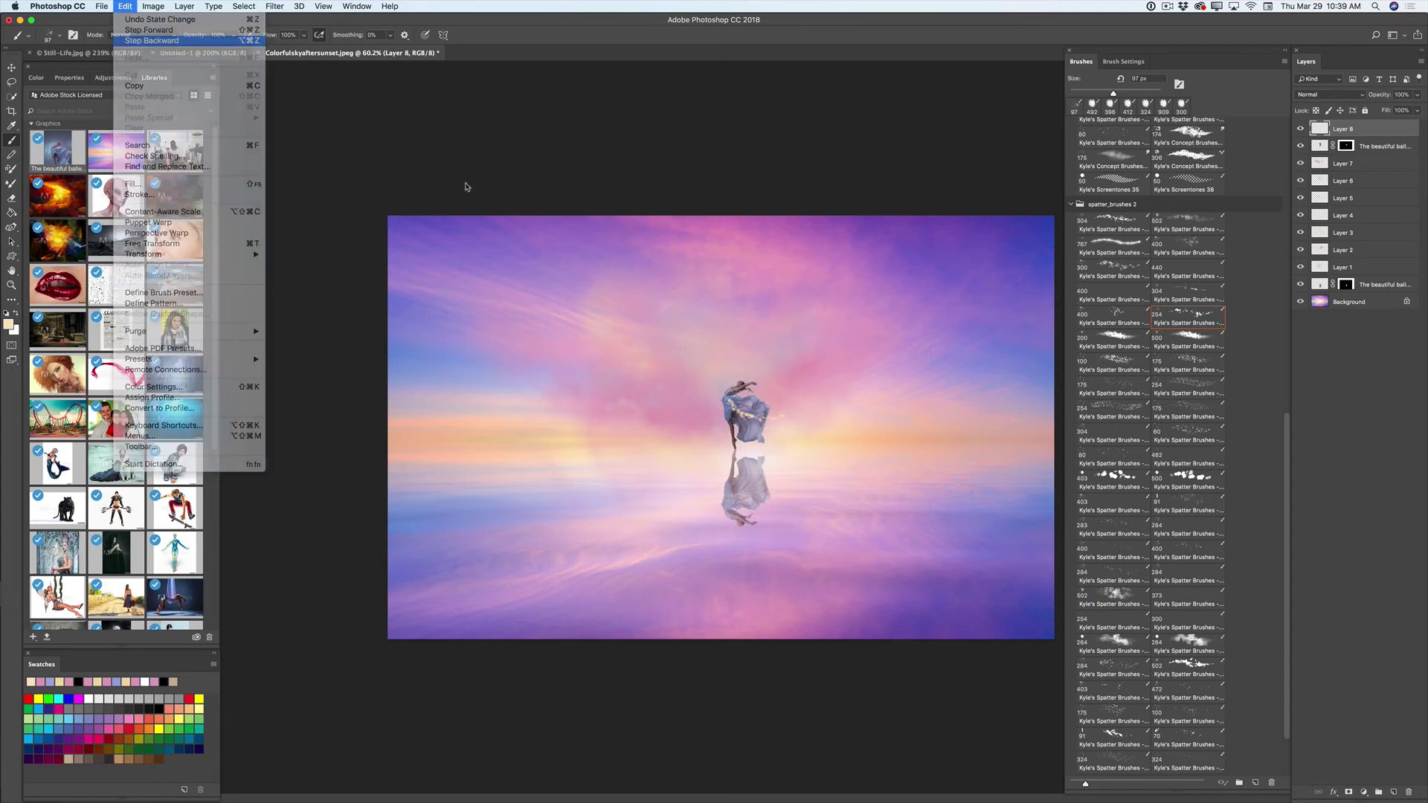
pyautogui.click(124, 6)
pyautogui.click(137, 41)
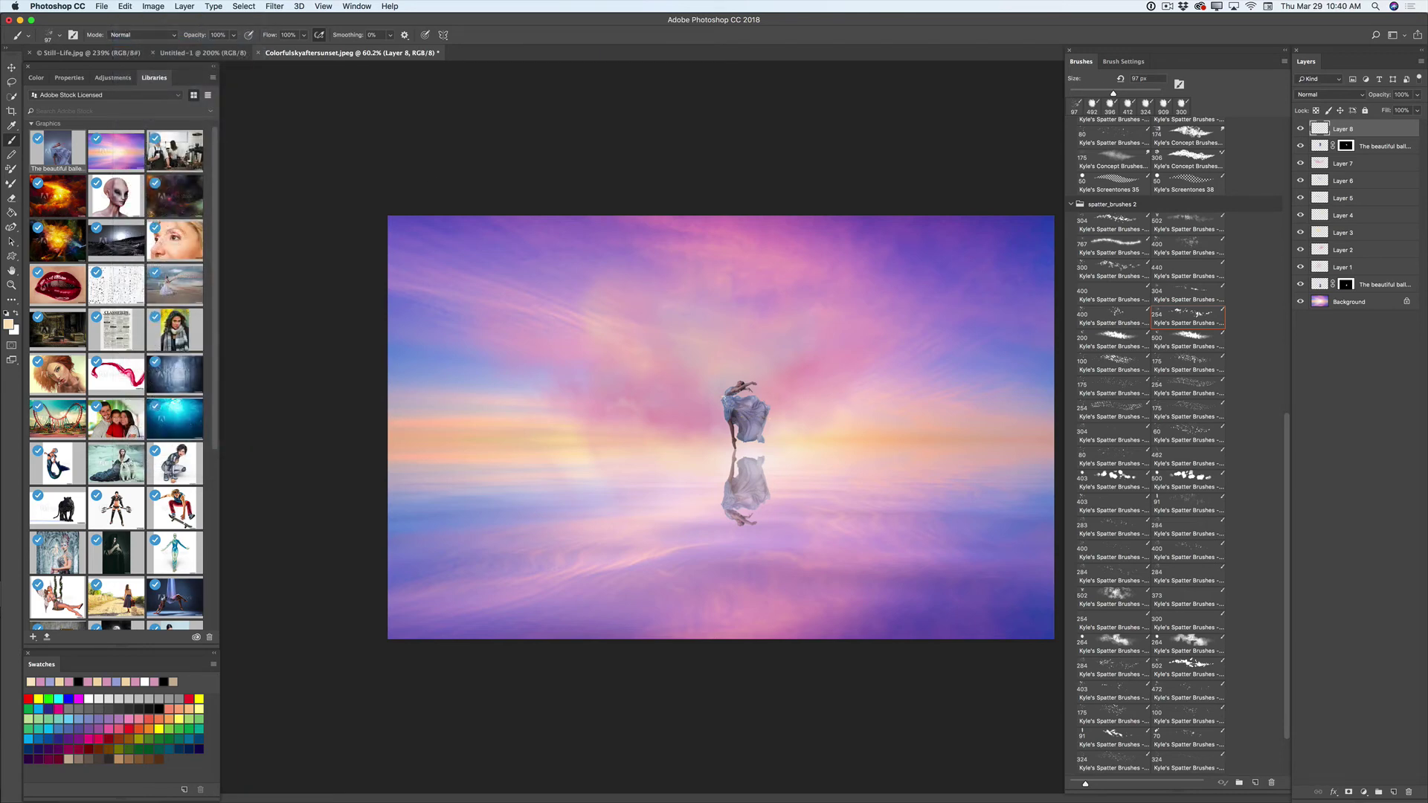
# Step: Fade the light orange spatter stroke over the dress to a lower opacity in Normal mode
pyautogui.click(125, 7)
pyautogui.click(126, 59)
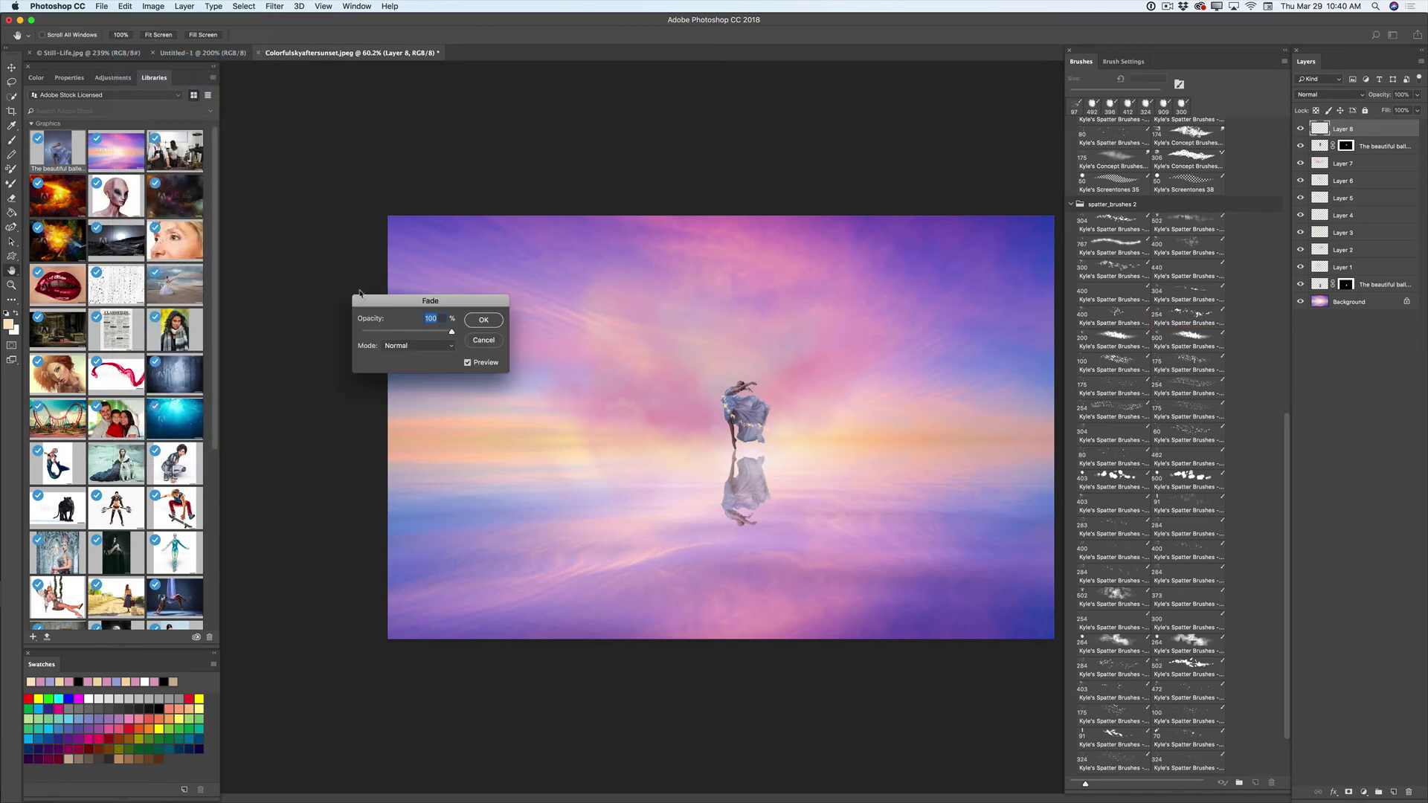
pyautogui.moveTo(451, 332); pyautogui.dragTo(402, 339)
pyautogui.click(483, 320)
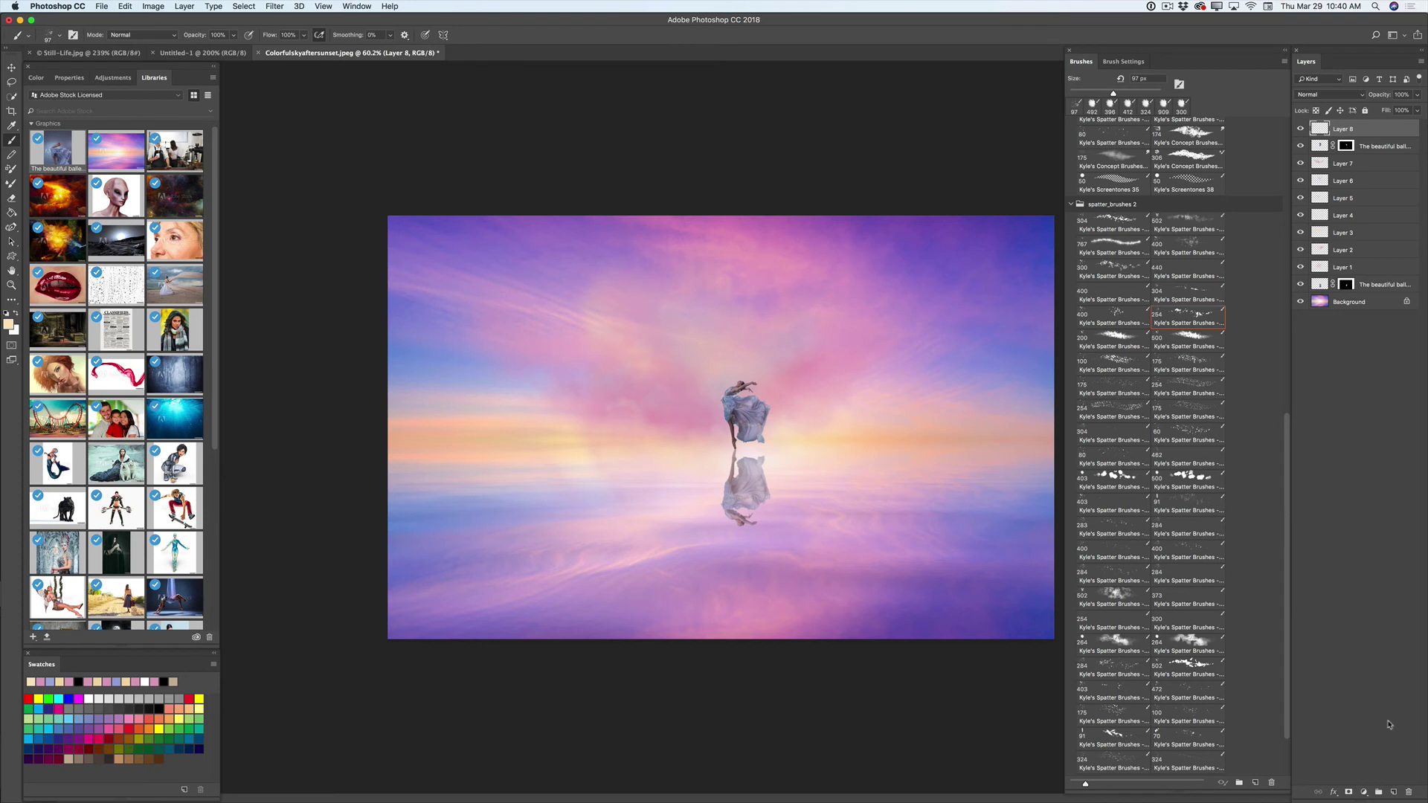
# Step: On another new layer, paint light orange spatter across the dress and out beside it, and lower the layer's opacity to about 23%
pyautogui.click(1393, 791)
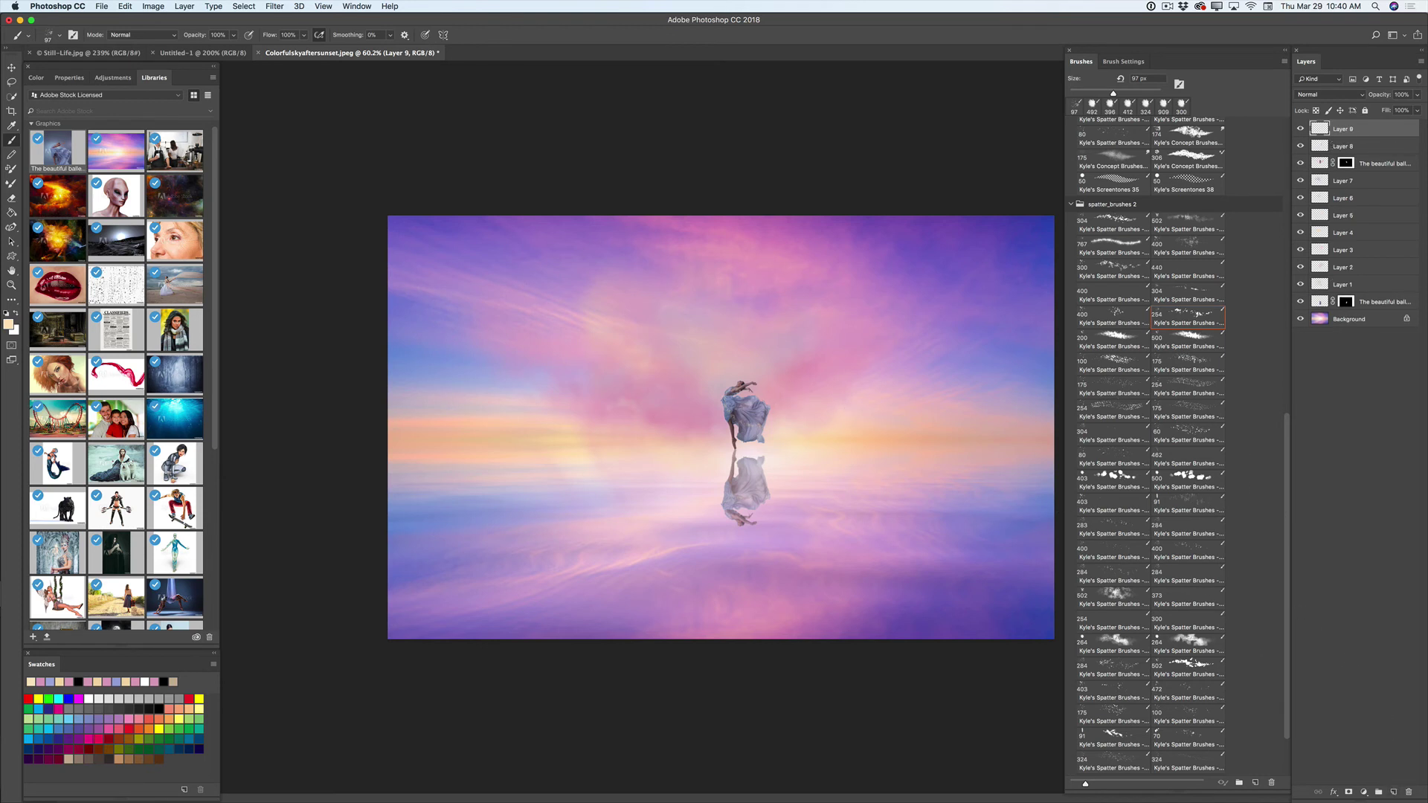
pyautogui.moveTo(725, 404); pyautogui.dragTo(807, 402)
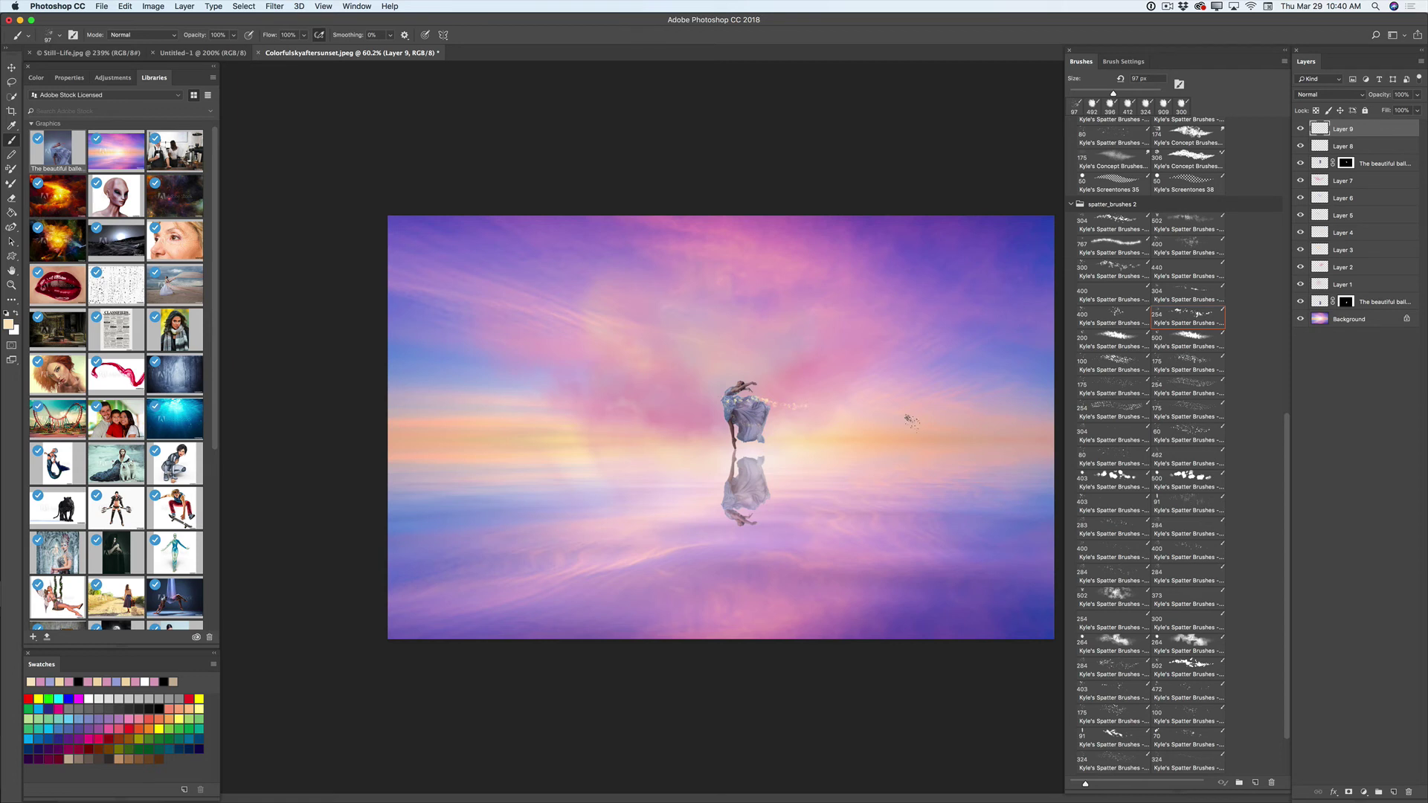
pyautogui.click(1415, 99)
pyautogui.moveTo(1417, 110); pyautogui.dragTo(1377, 110)
pyautogui.press('Return')
pyautogui.click(1120, 384)
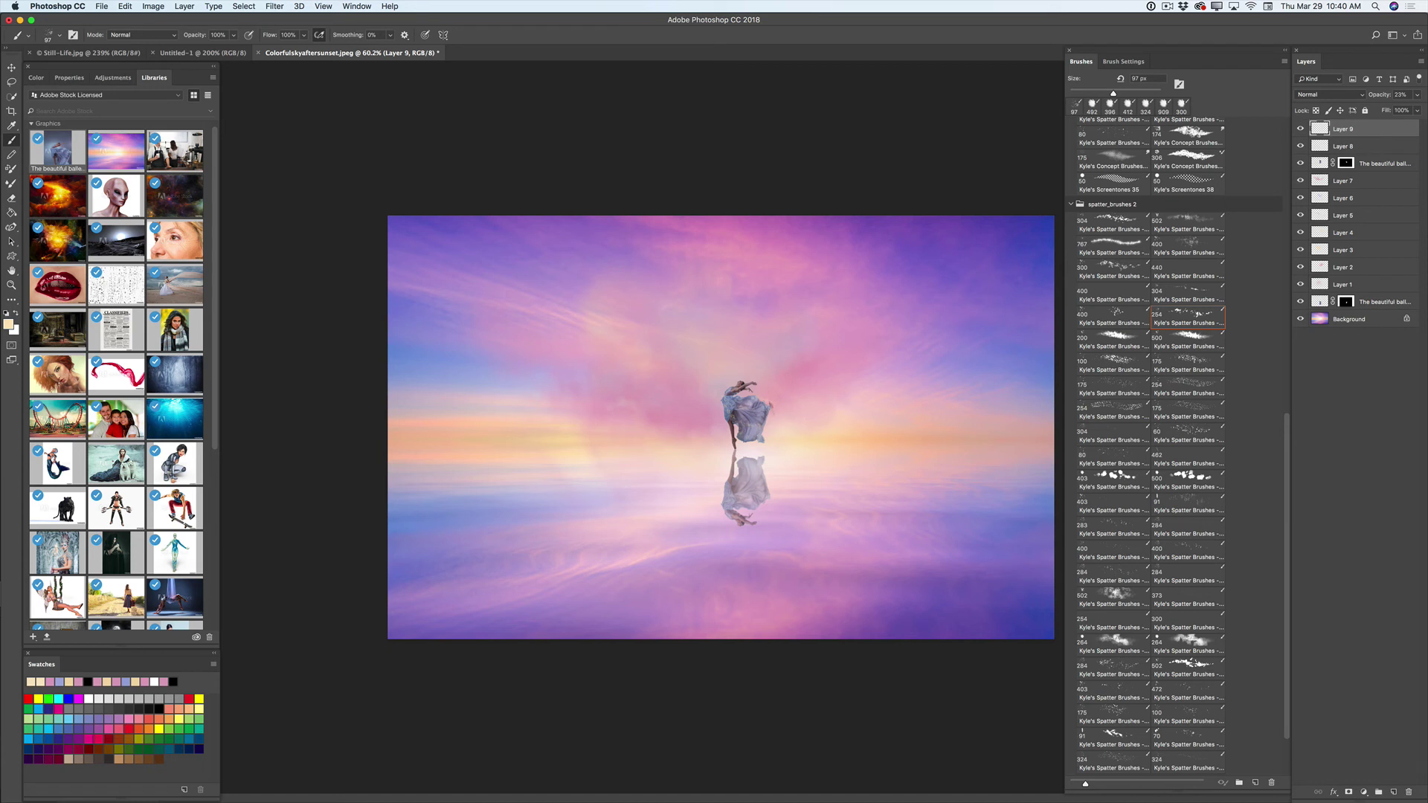
# Step: Select both spatter layers and move them below the ballerina's layer and the pink smoke layer, Layer 7
pyautogui.keyDown('shift'); pyautogui.click(1379, 147); pyautogui.keyUp('shift')
pyautogui.moveTo(1384, 139); pyautogui.dragTo(1380, 192)
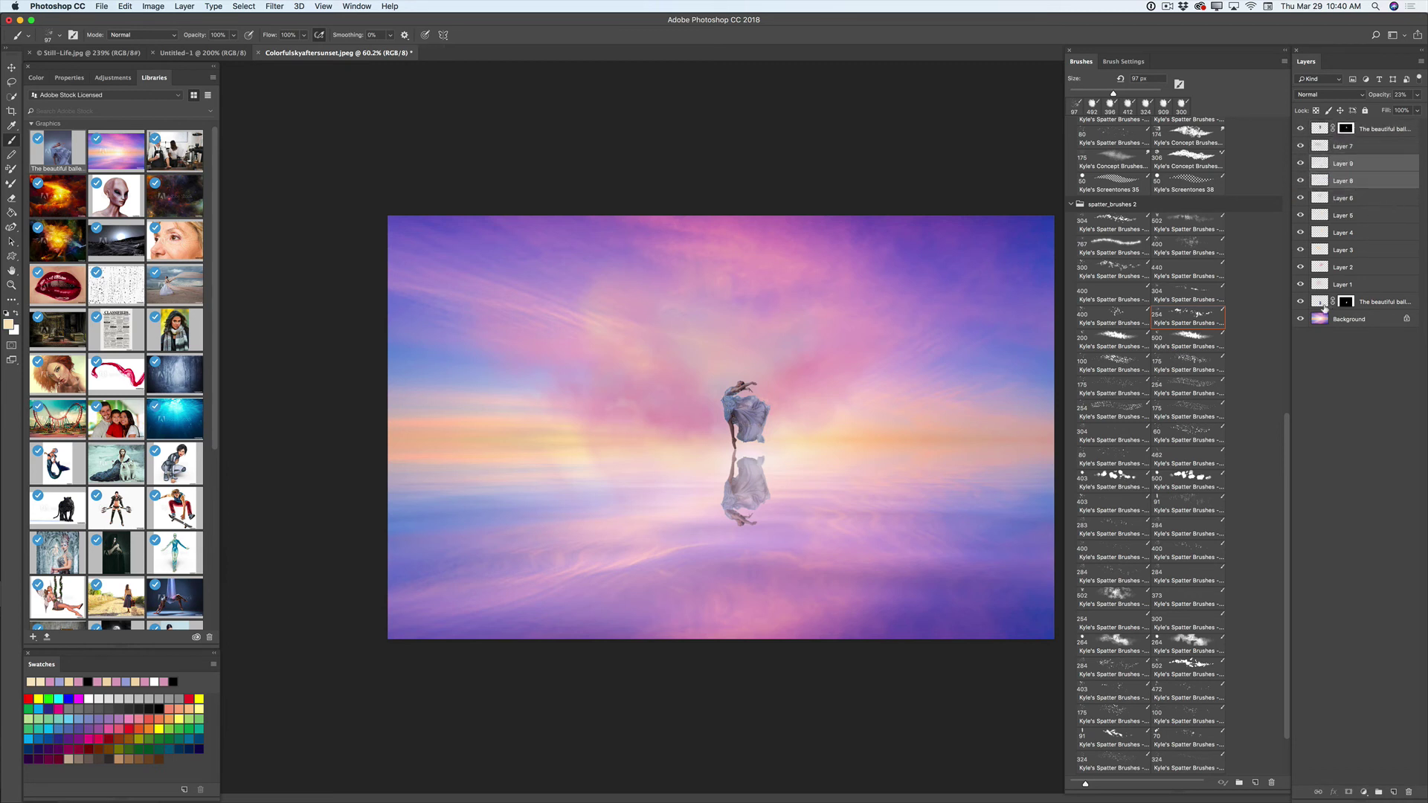
# Step: Hide the background, the reflection and the ballerina's layer, and merge the visible painted haze and spatter layers into one
pyautogui.click(1300, 319)
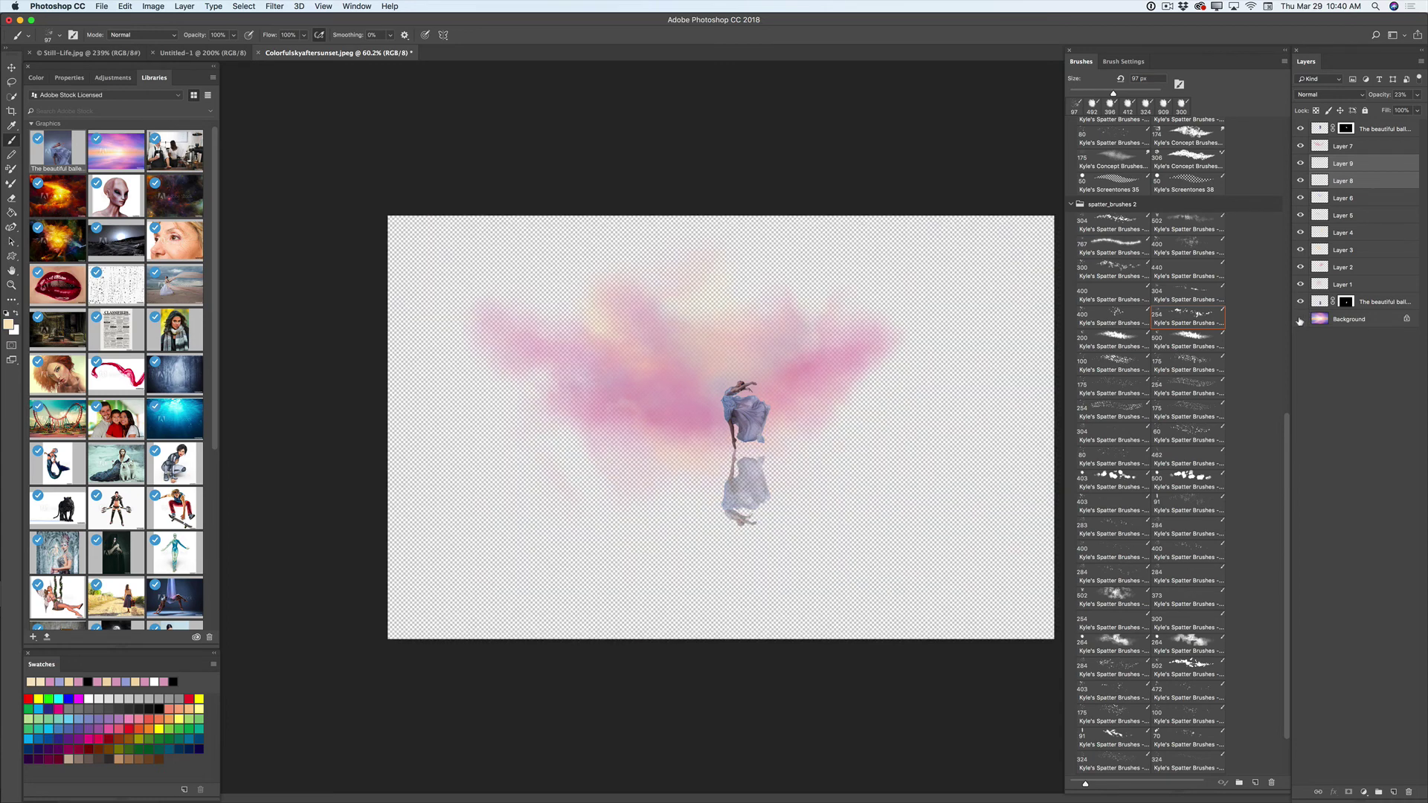
pyautogui.click(1300, 302)
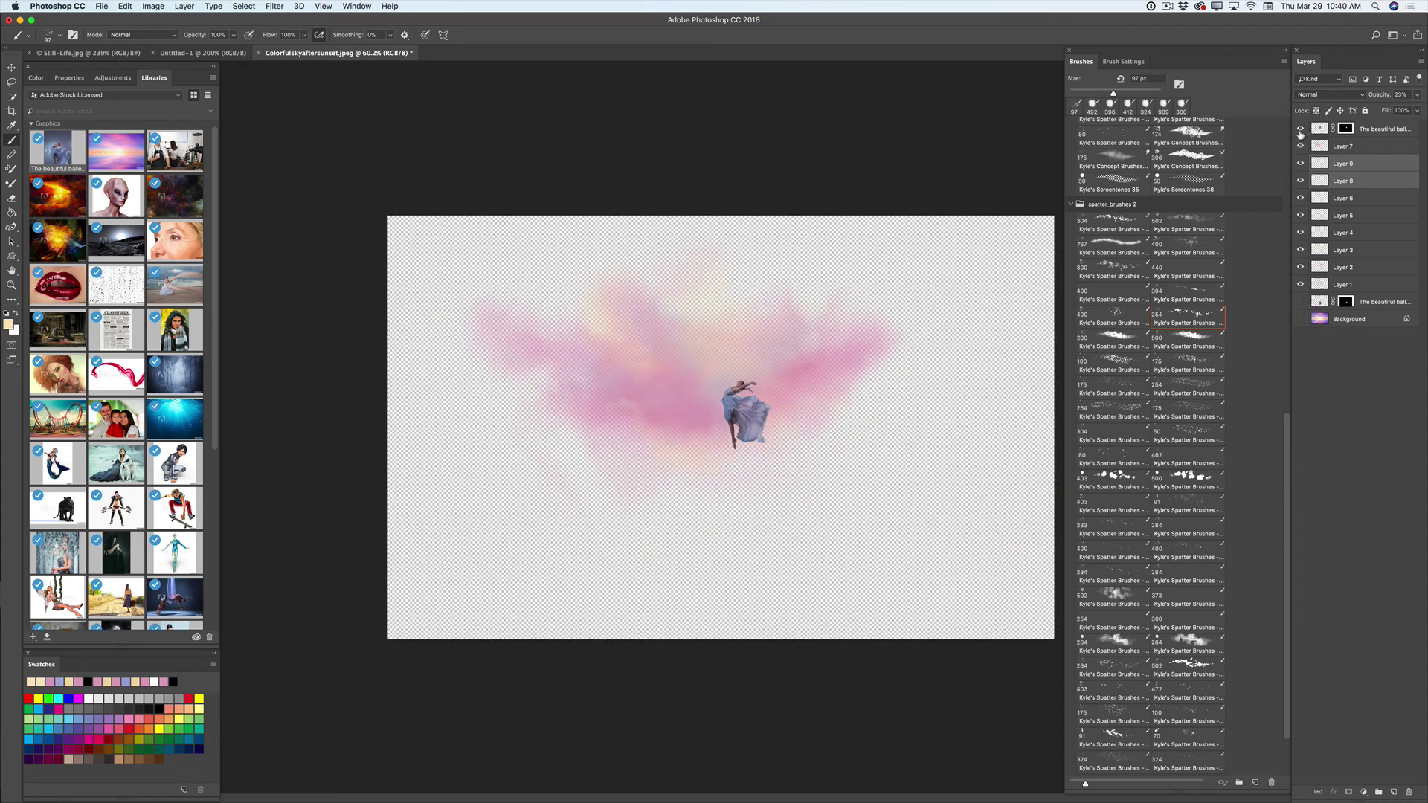
pyautogui.click(1300, 128)
pyautogui.click(1380, 147)
pyautogui.click(1421, 67)
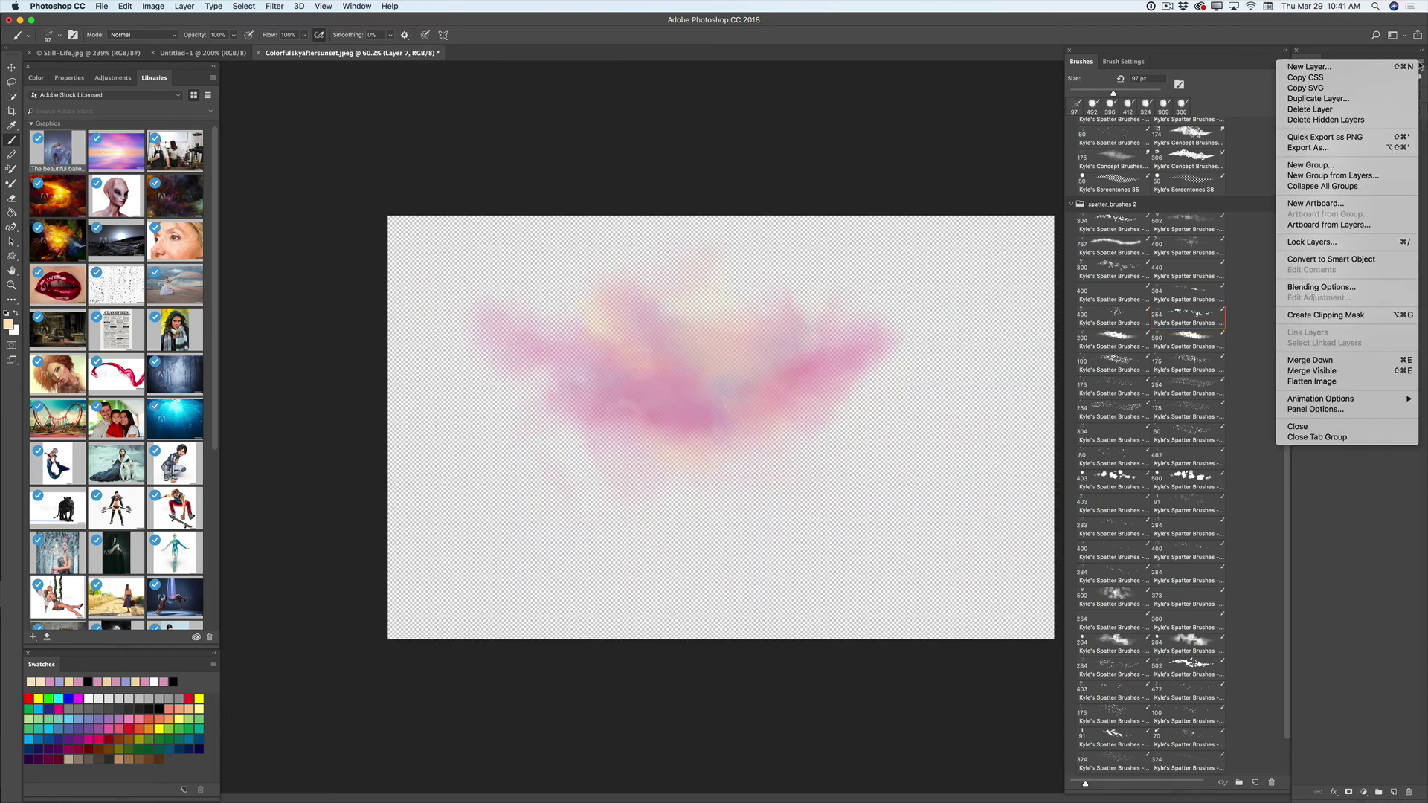
pyautogui.click(1312, 370)
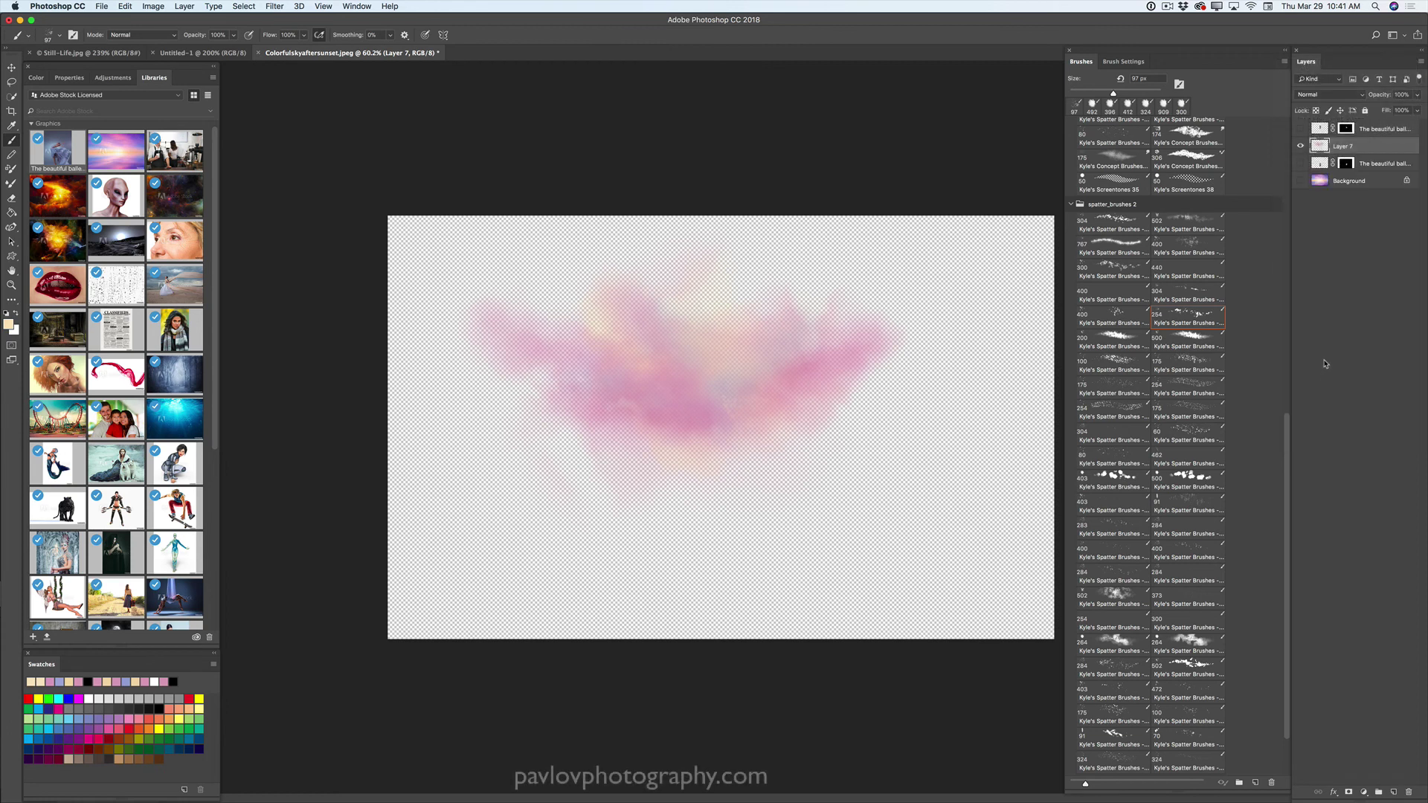
# Step: Show the ballerina, her reflection and the background again
pyautogui.click(1301, 129)
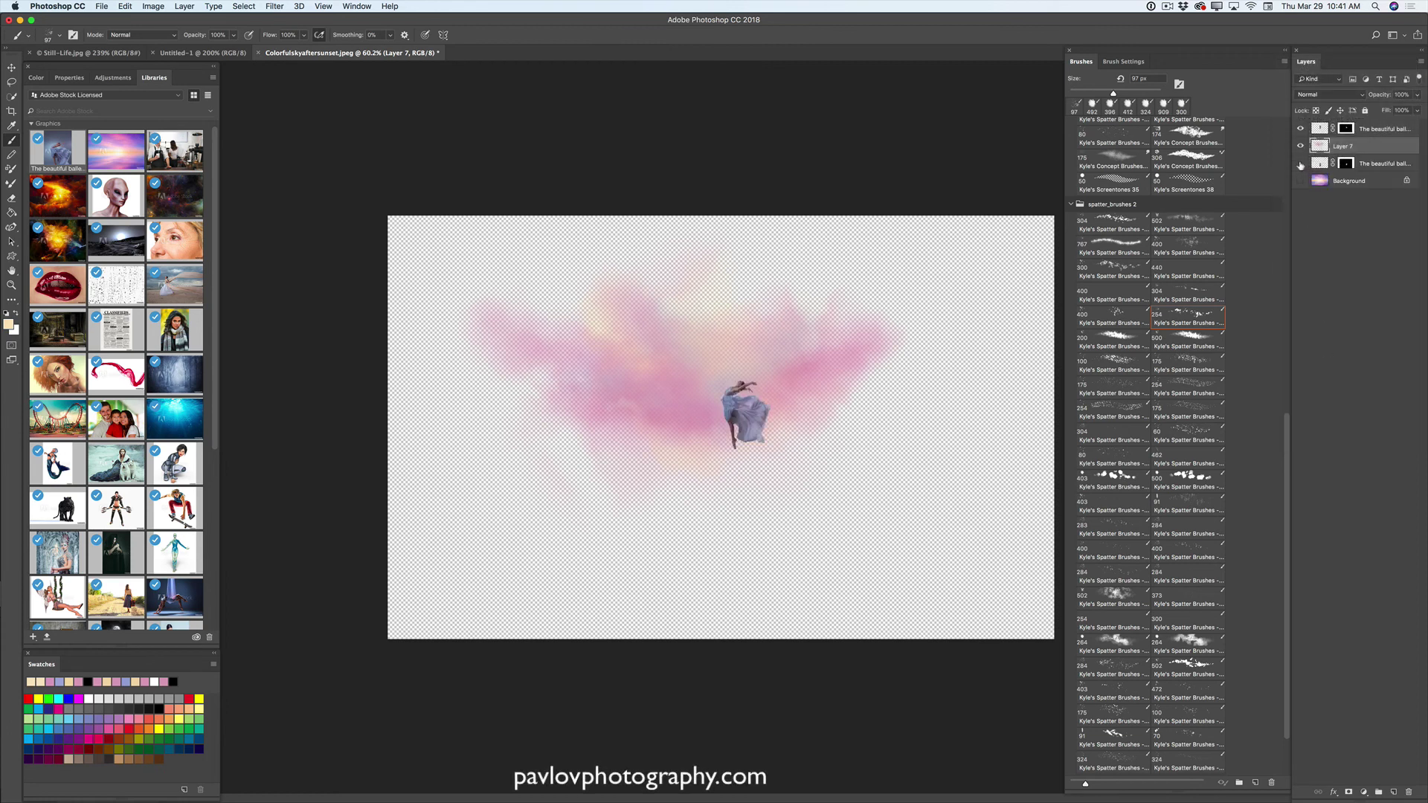
pyautogui.click(1300, 163)
pyautogui.click(1300, 181)
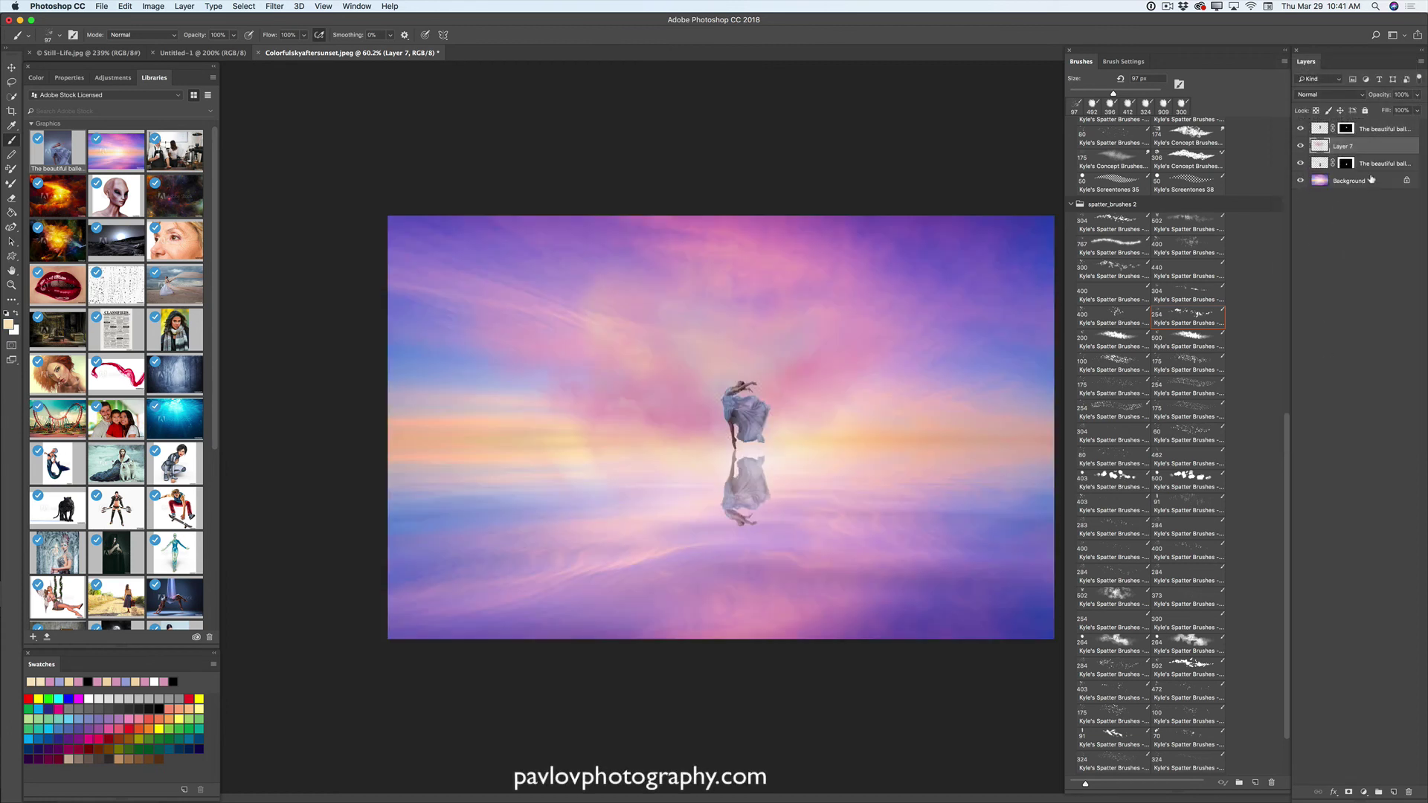
# Step: Duplicate the merged haze layer and move the copy below the ballerina's reflection layer, just above the background
pyautogui.moveTo(1375, 145); pyautogui.dragTo(1393, 792)
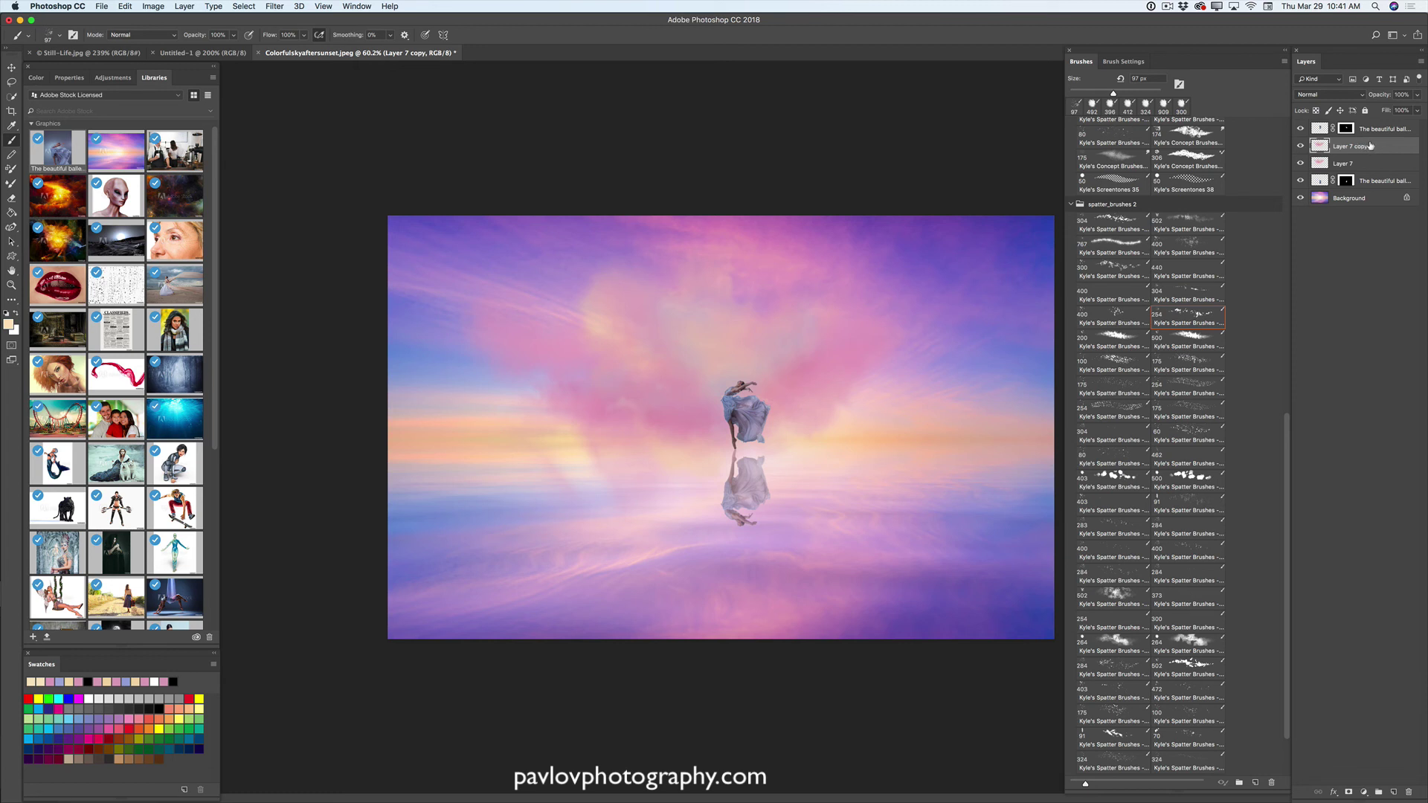
pyautogui.moveTo(1370, 147); pyautogui.dragTo(1360, 192)
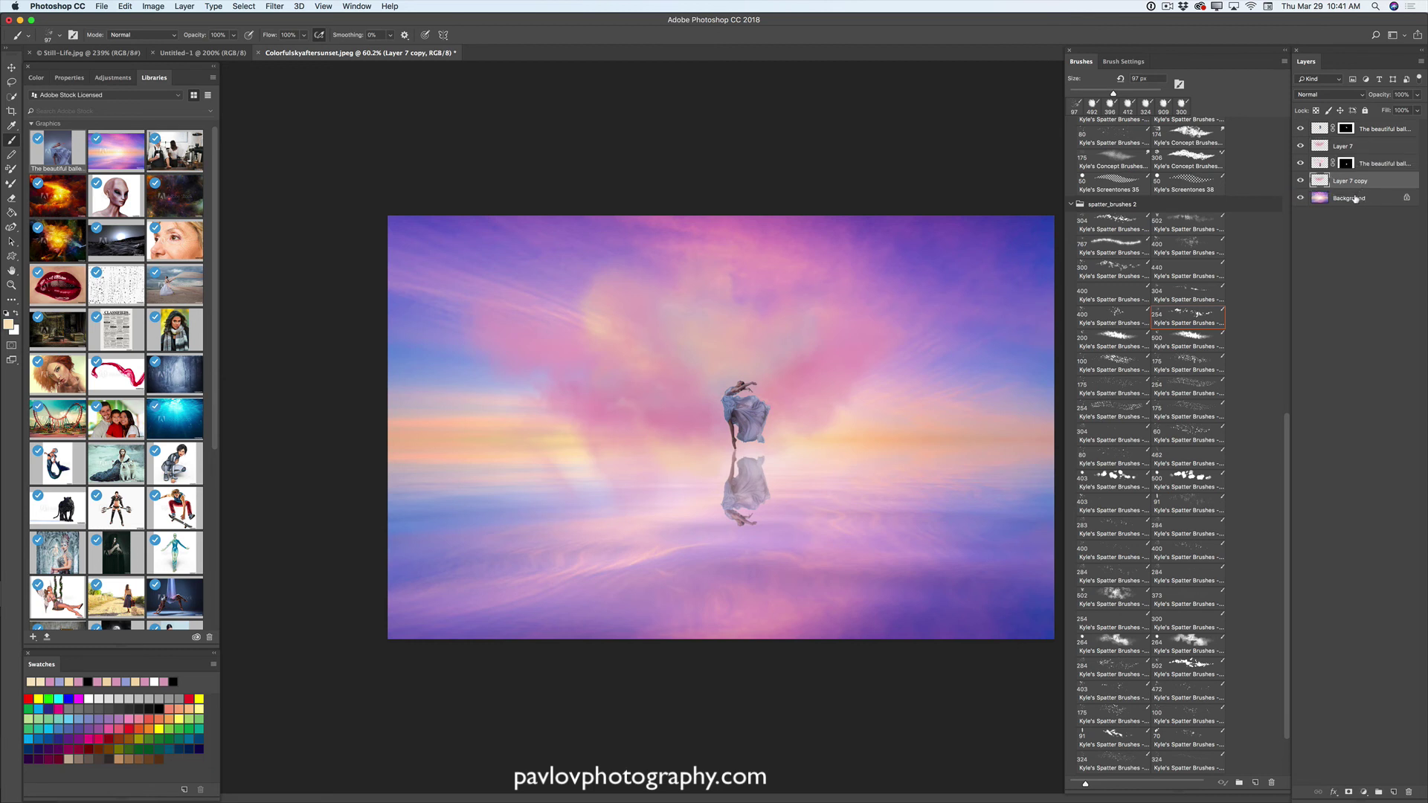
# Step: Flip the copied haze vertically and squash it below the horizon as a reflection, lowering its opacity to about 59%
pyautogui.click(11, 67)
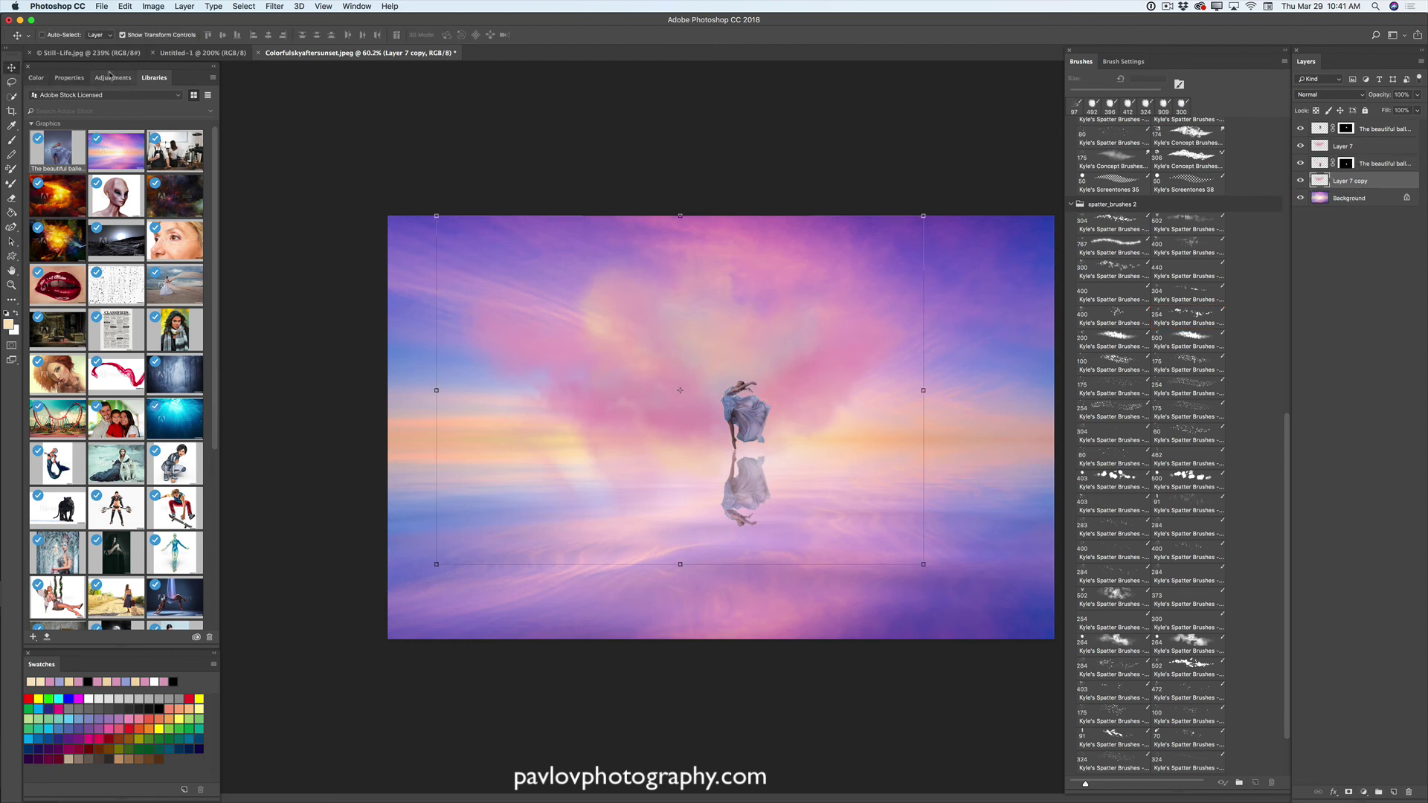
pyautogui.moveTo(682, 213); pyautogui.dragTo(773, 465)
pyautogui.click(517, 35)
pyautogui.click(1418, 95)
pyautogui.moveTo(1416, 109); pyautogui.dragTo(1395, 113)
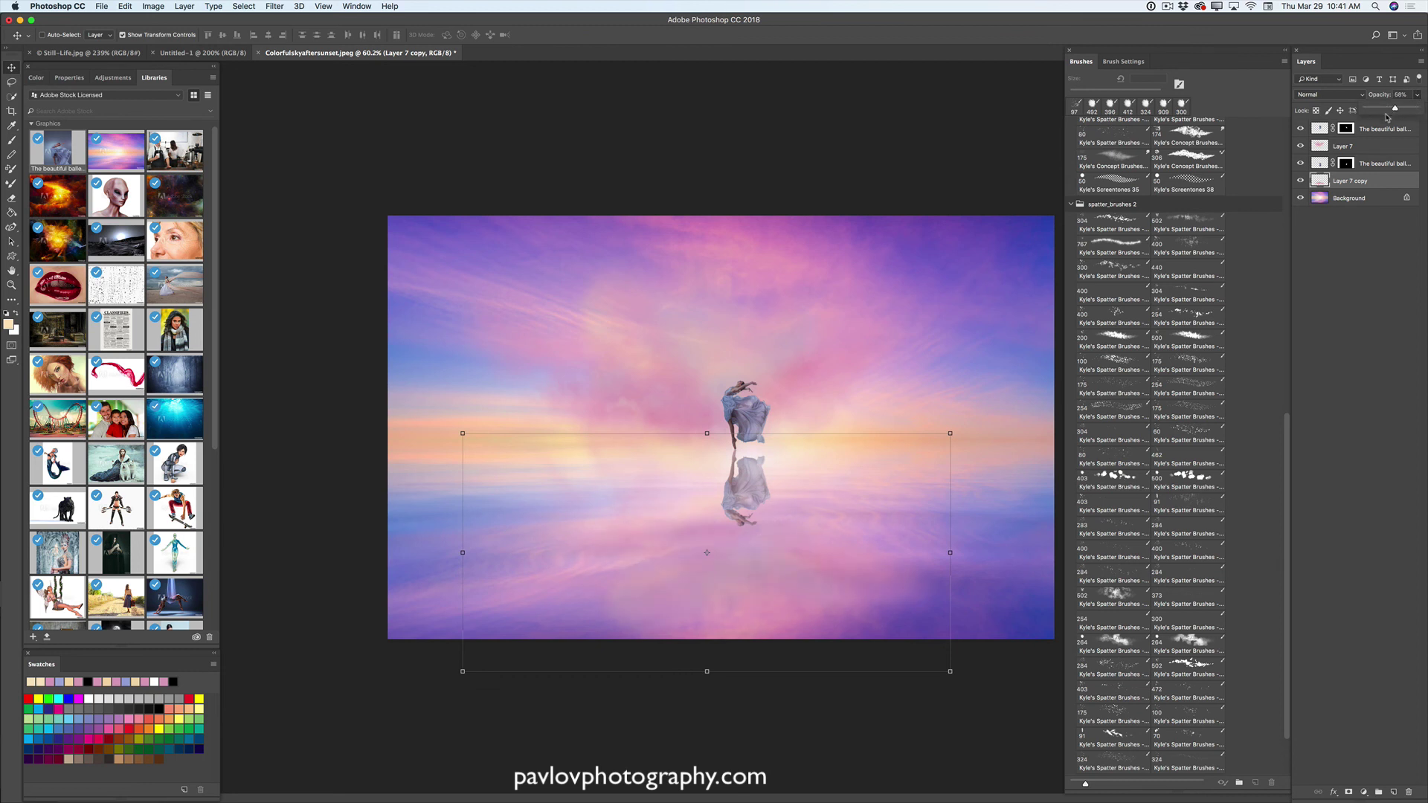
# Step: Merge all the visible layers into the background and duplicate the resulting background layer
pyautogui.click(1421, 61)
pyautogui.click(1349, 368)
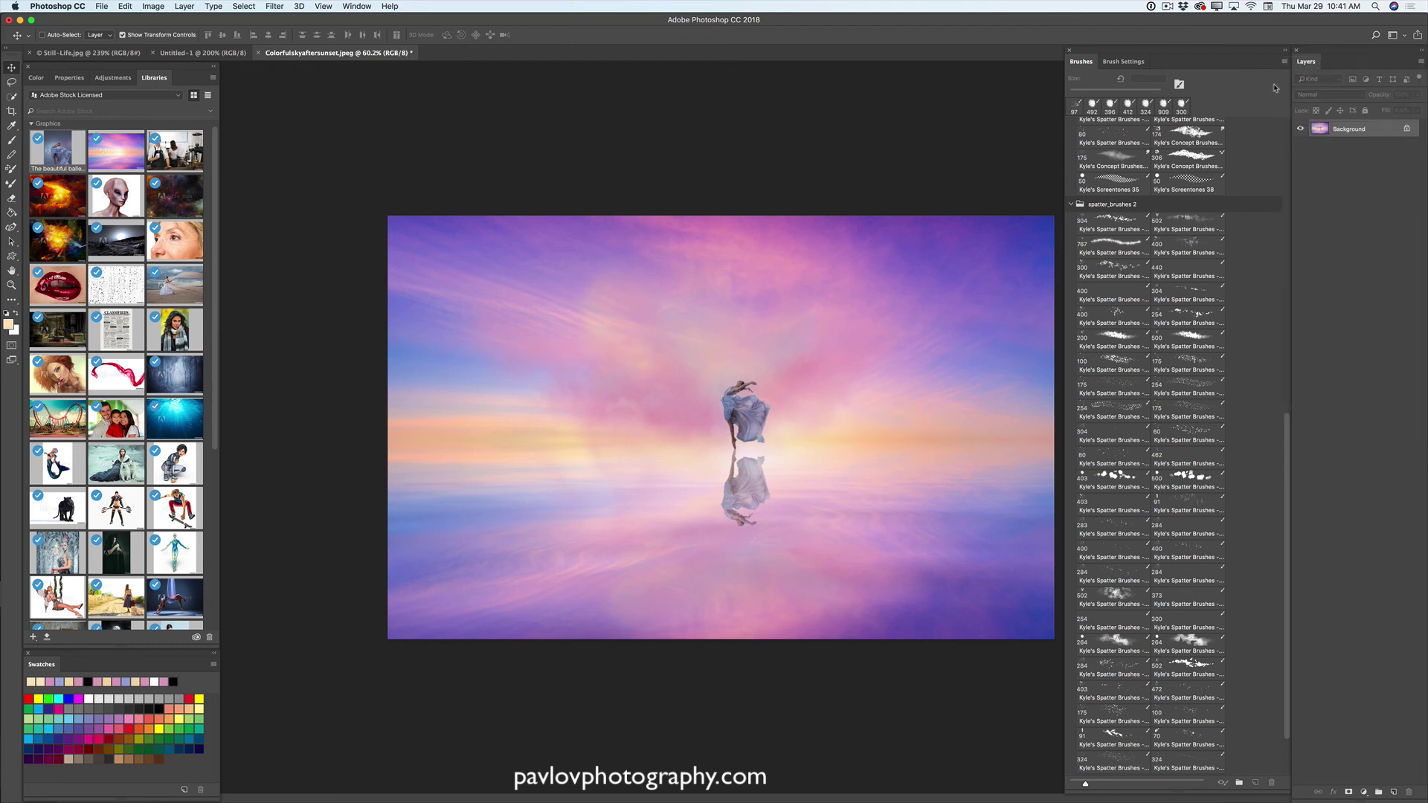
pyautogui.moveTo(1369, 130); pyautogui.dragTo(1394, 791)
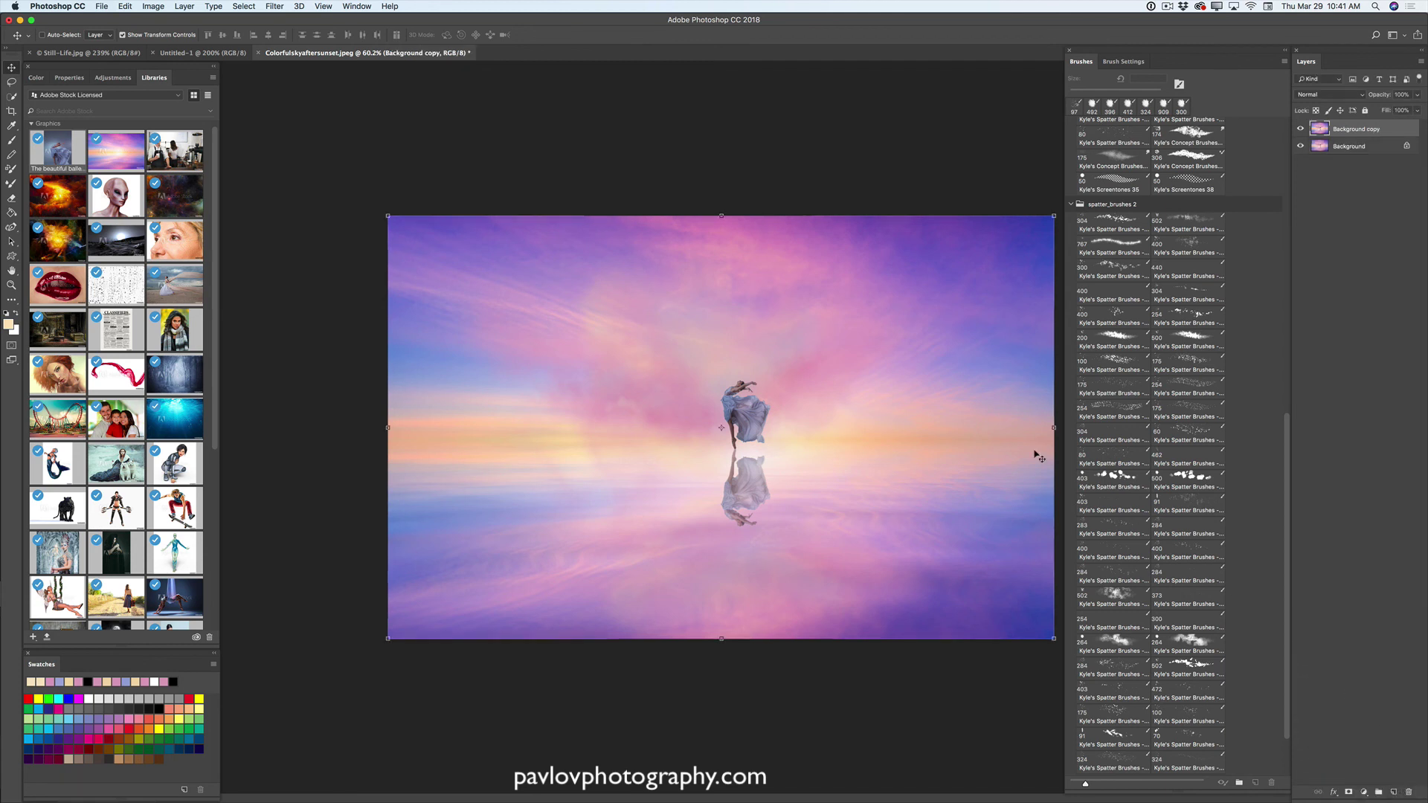
# Step: With the Camera Raw Filter on the background copy, set Exposure to -0.80, Contrast to +69 and Highlights to +81, and raise Shadows strongly
pyautogui.click(273, 6)
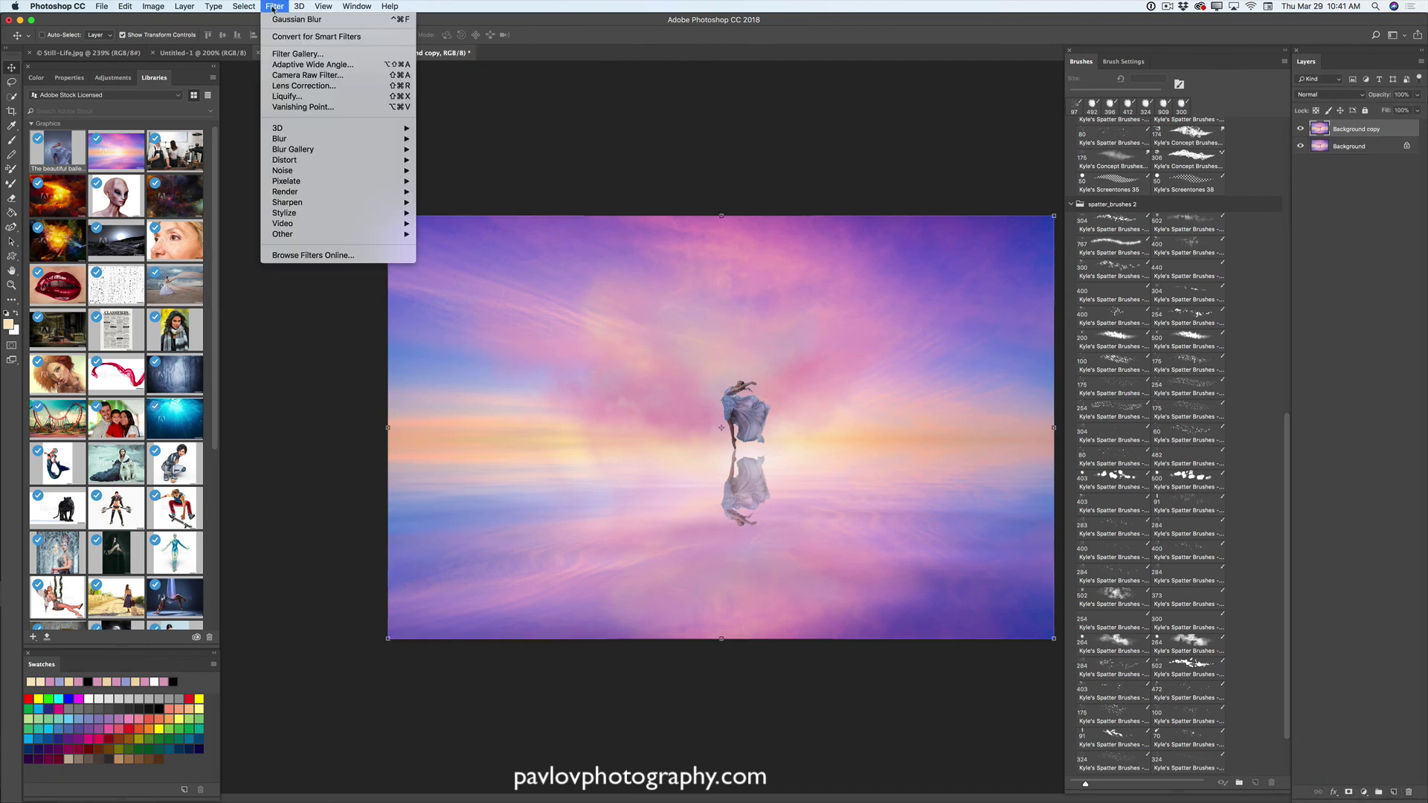
pyautogui.click(340, 75)
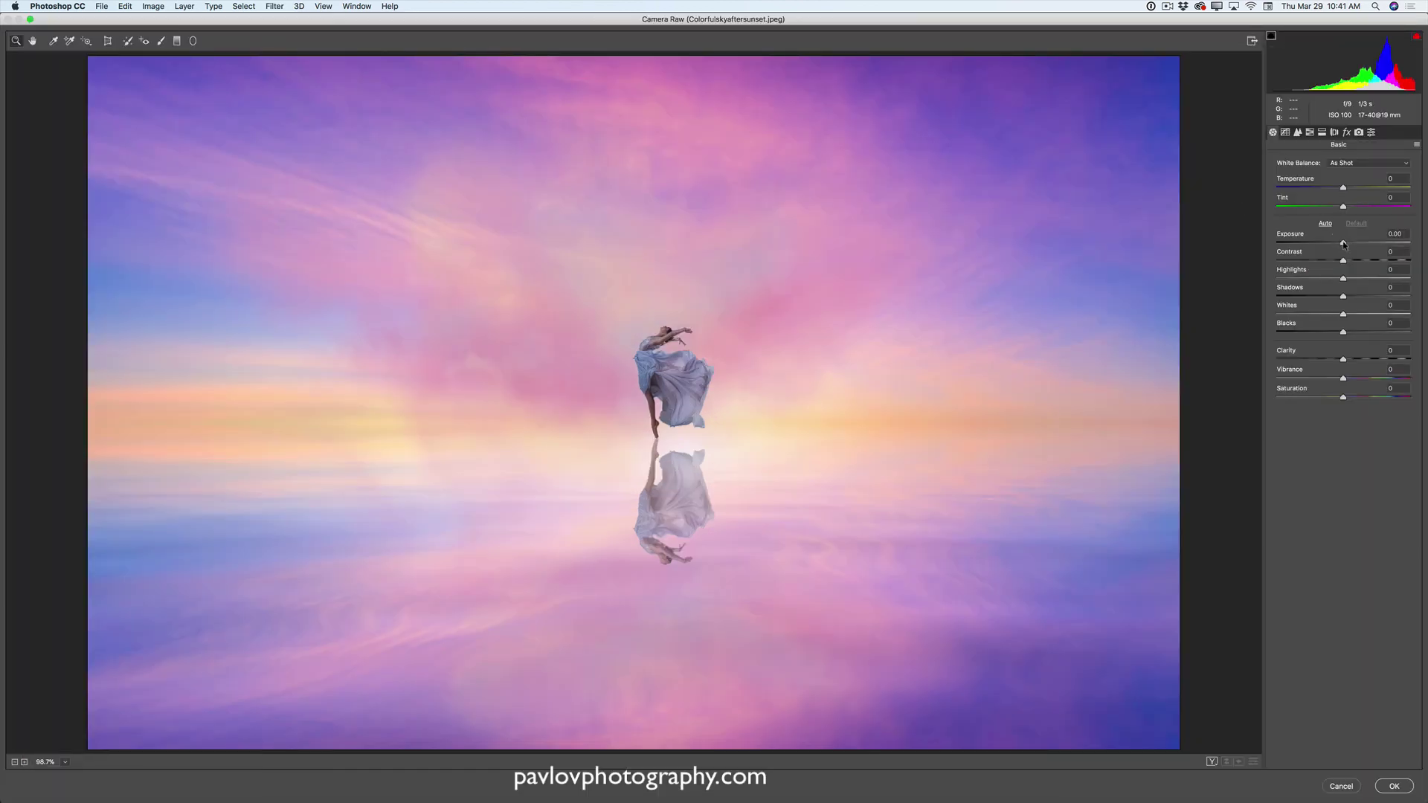
pyautogui.moveTo(1343, 244); pyautogui.dragTo(1332, 244)
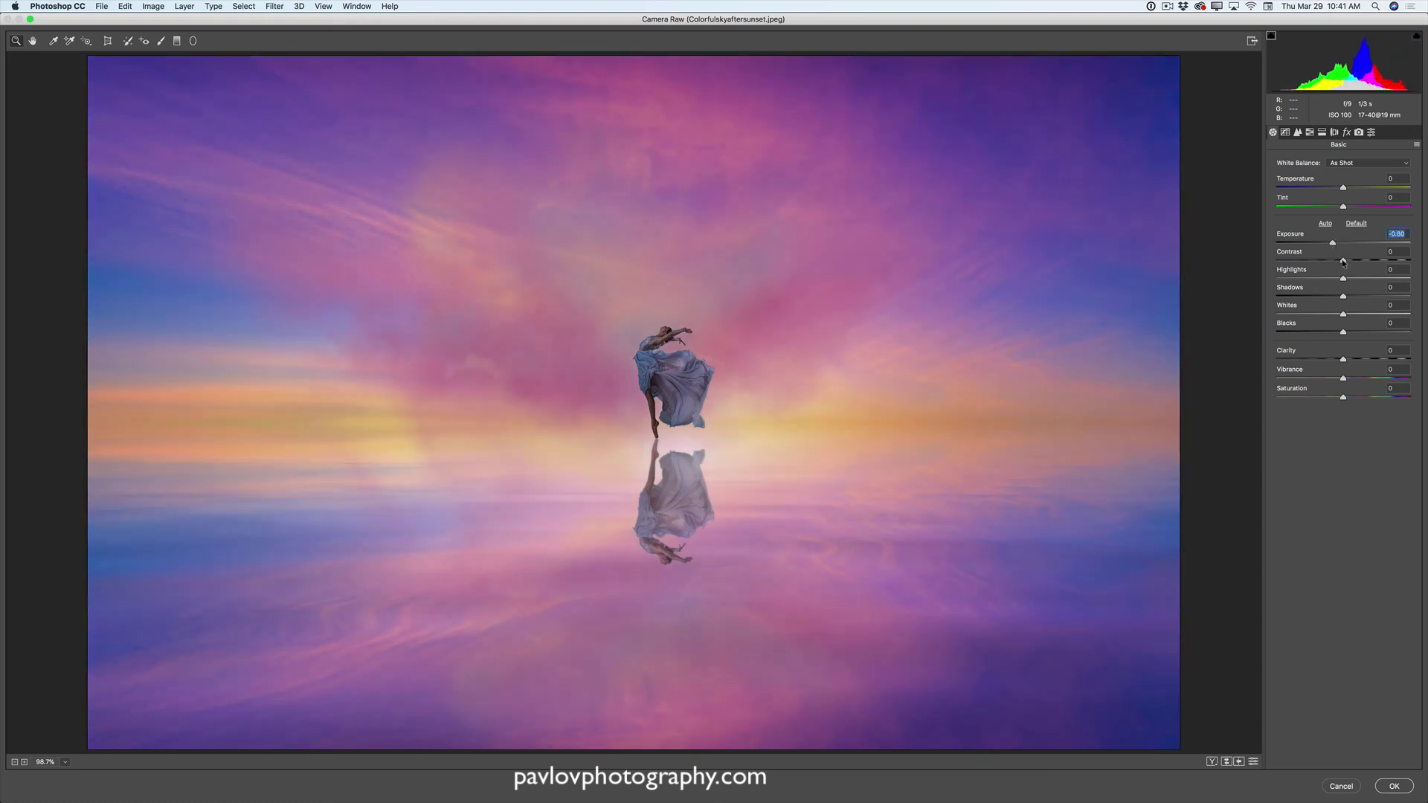
pyautogui.moveTo(1345, 261); pyautogui.dragTo(1389, 261)
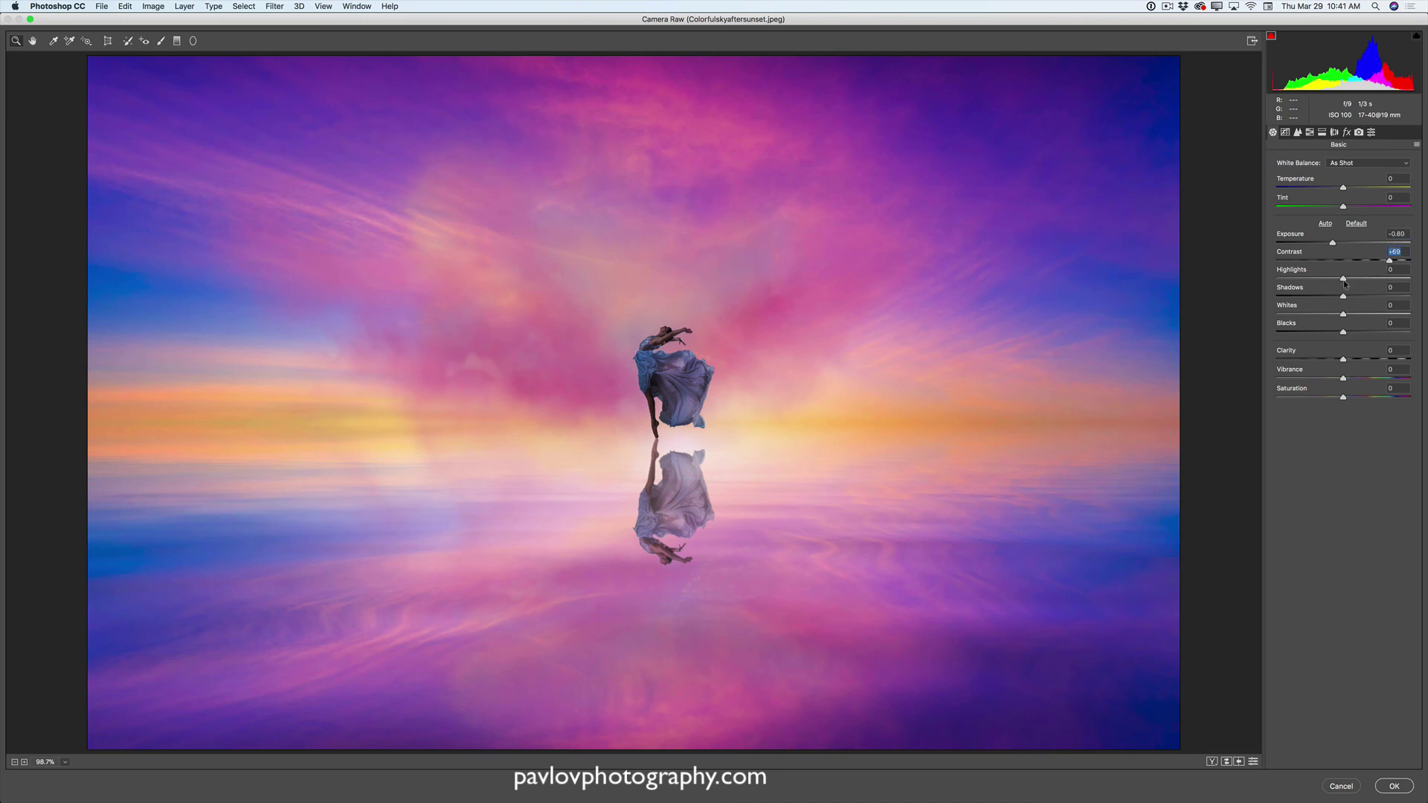
pyautogui.moveTo(1343, 279); pyautogui.dragTo(1399, 279)
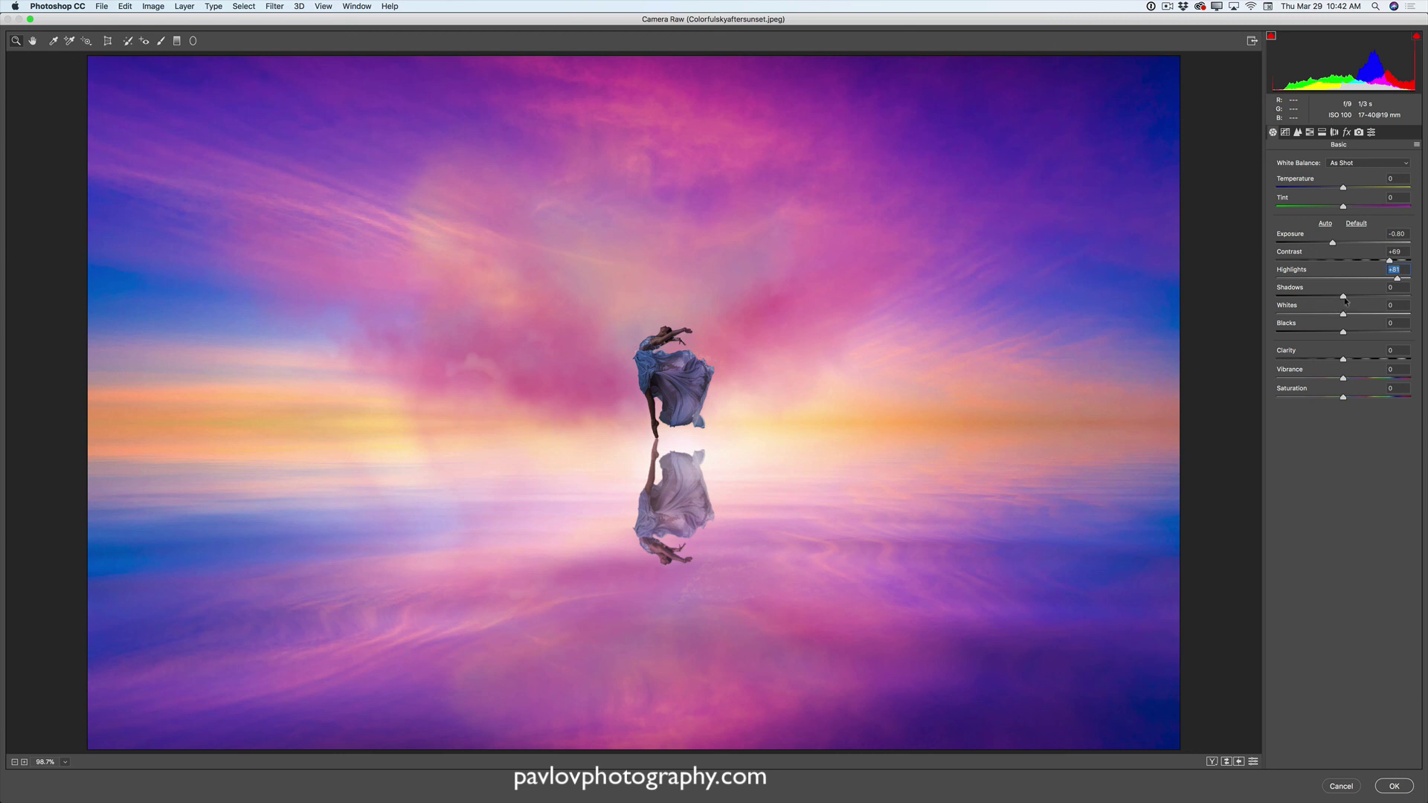
pyautogui.moveTo(1343, 299); pyautogui.dragTo(1404, 296)
# Step: Set the tone curve's Highlights to +60, apply the filter and compare the graded copy with the original background
pyautogui.click(1286, 132)
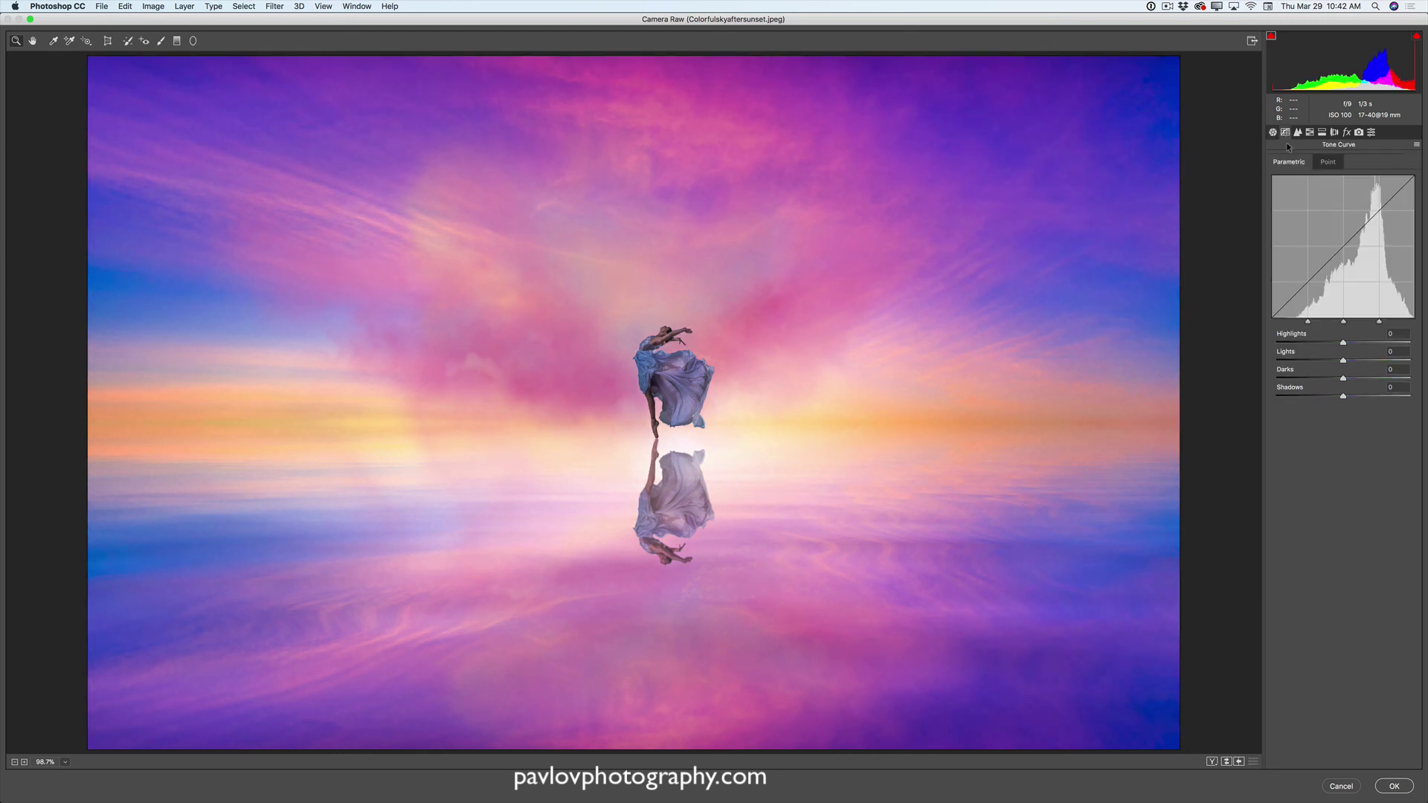
pyautogui.moveTo(1343, 343); pyautogui.dragTo(1385, 346)
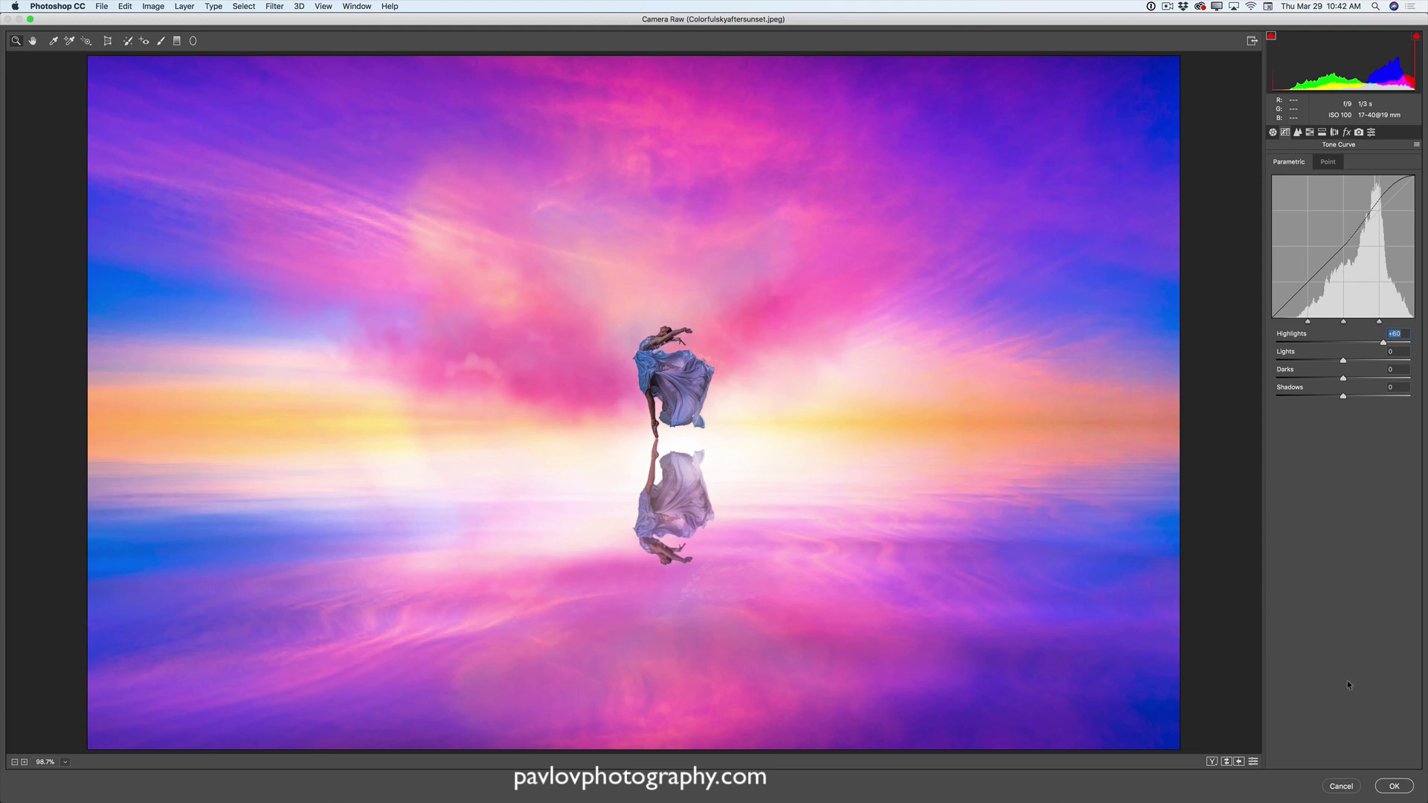
pyautogui.click(1391, 784)
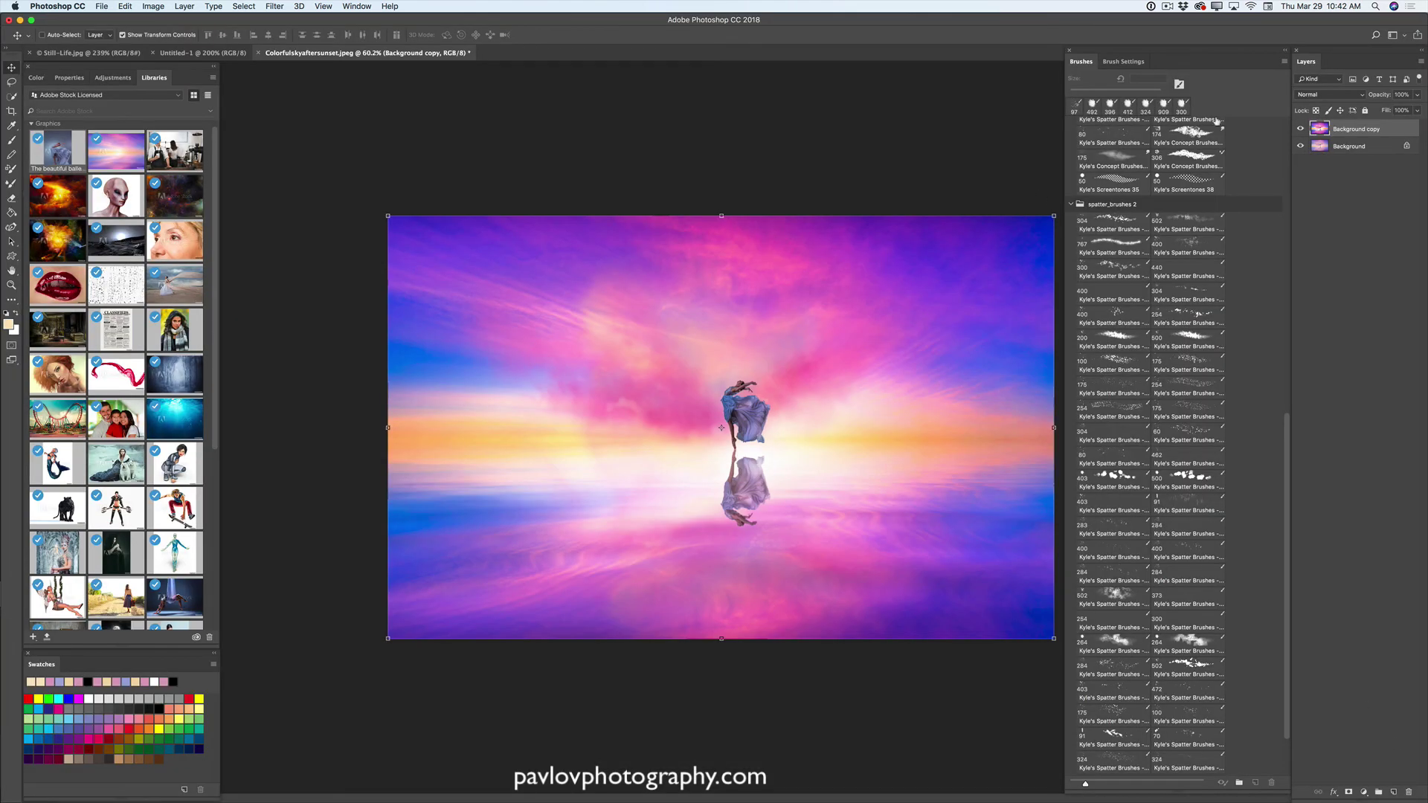
pyautogui.click(1301, 129)
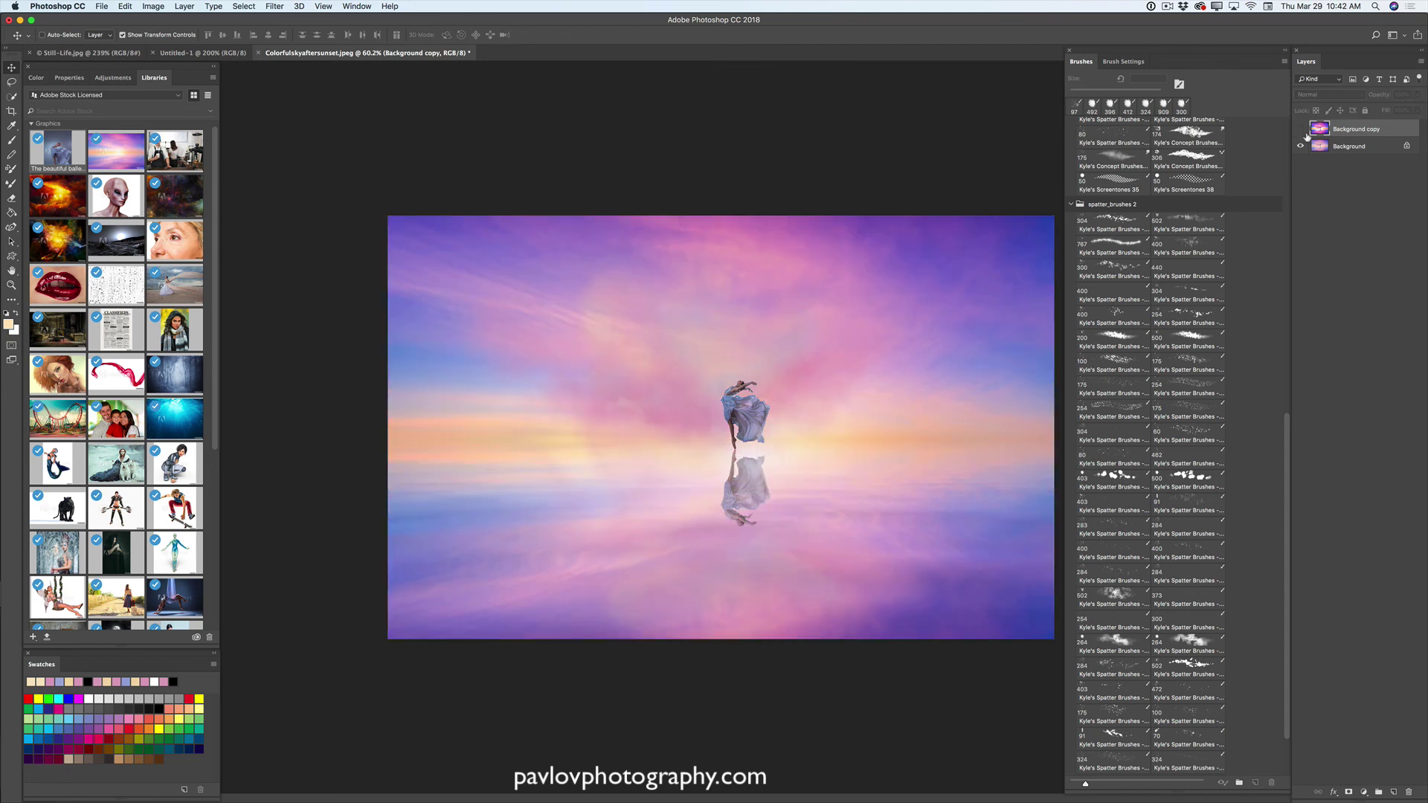
pyautogui.click(1301, 130)
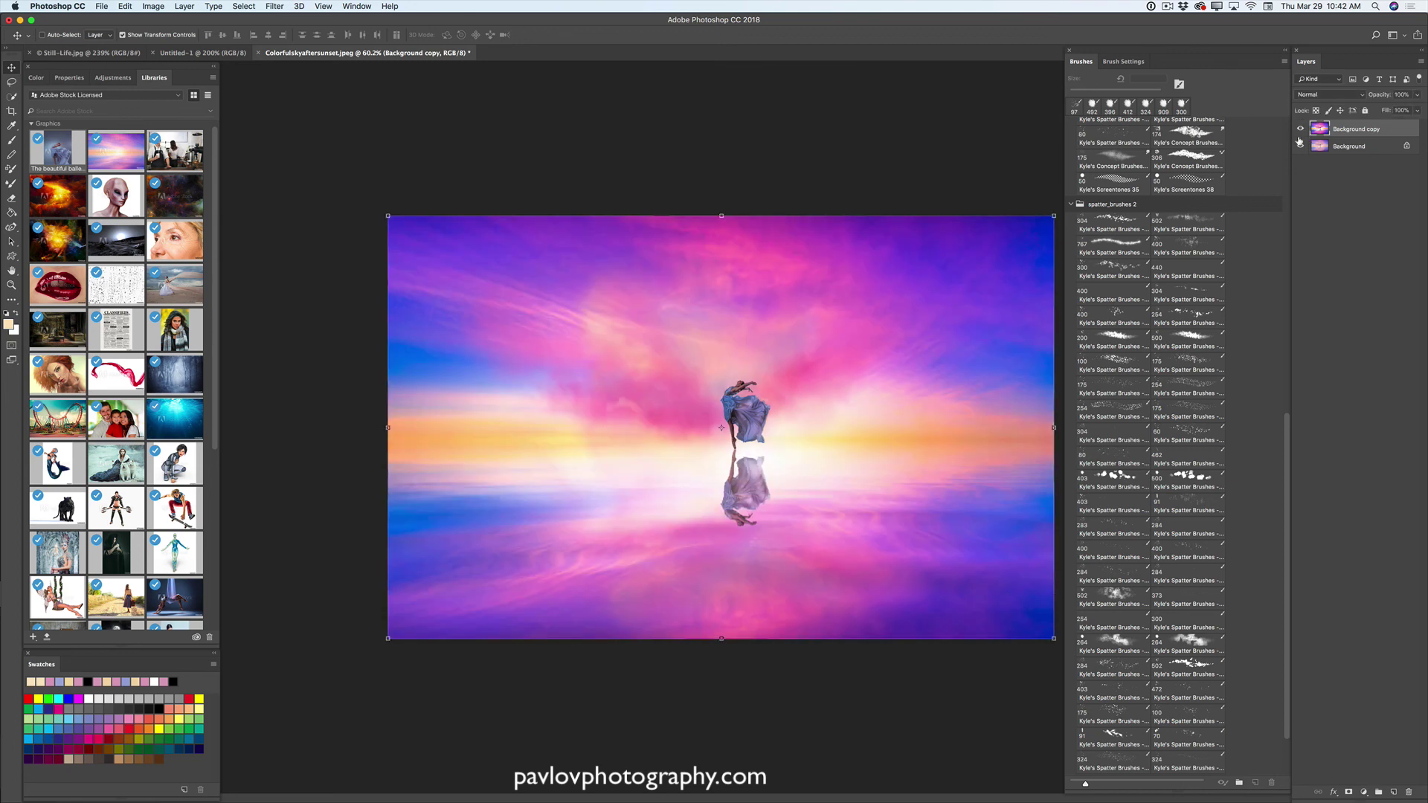